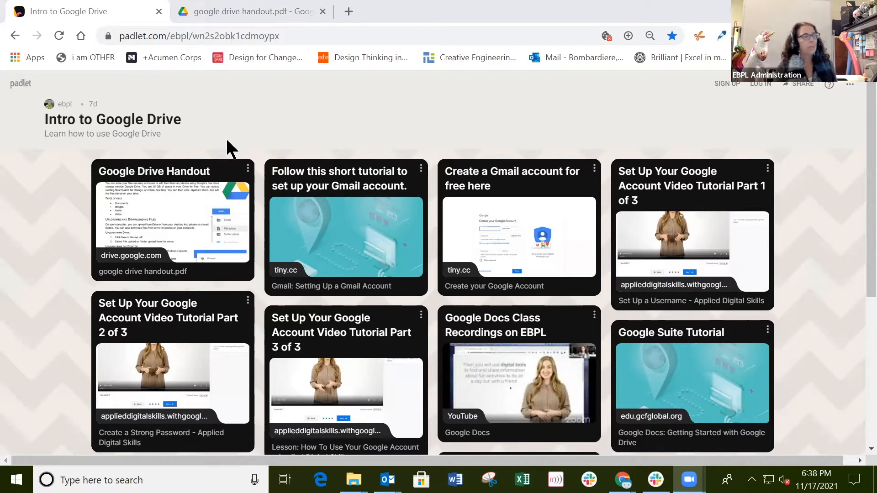
Step: Preview the Google Drive Handout card on the Padlet board and open its PDF in a new tab
click(163, 221)
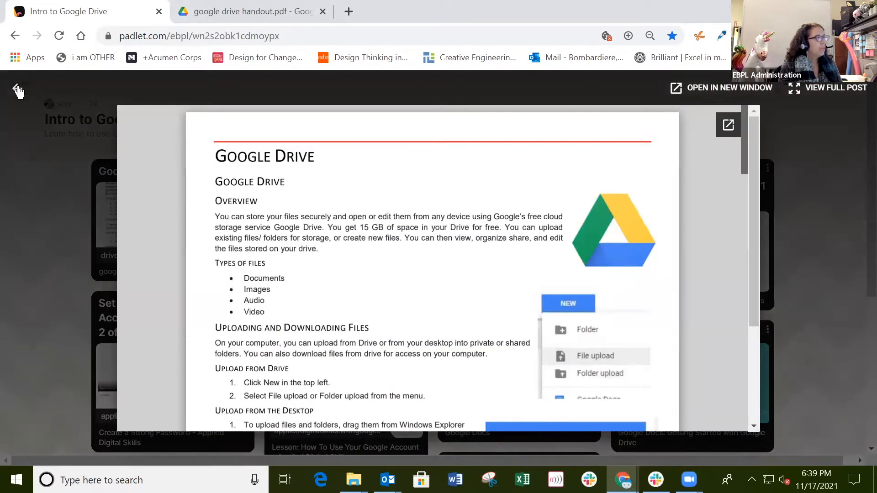
click(18, 89)
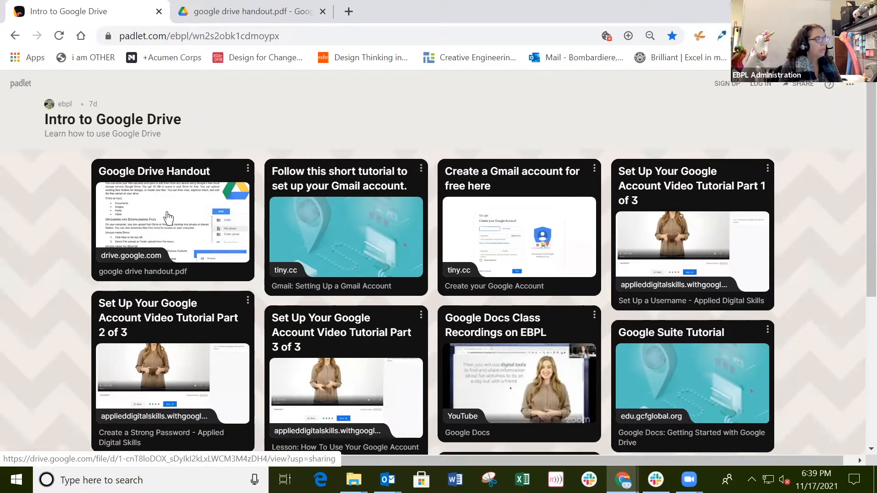
click(167, 219)
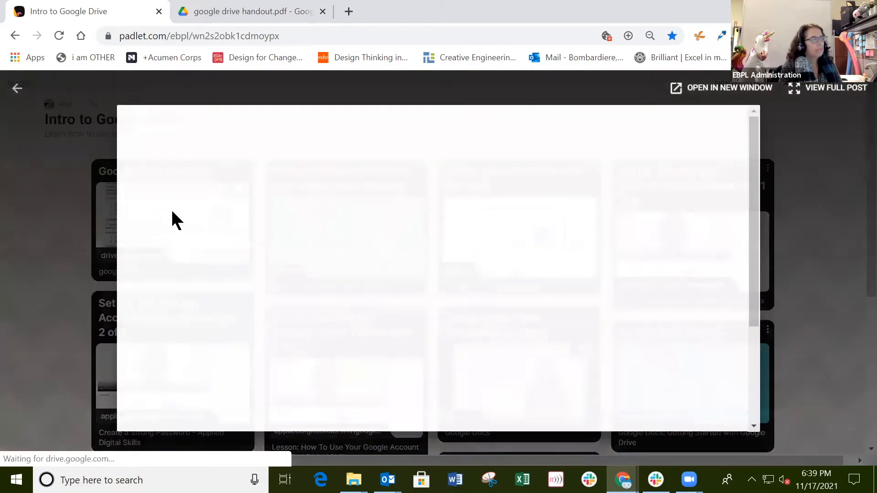
click(697, 88)
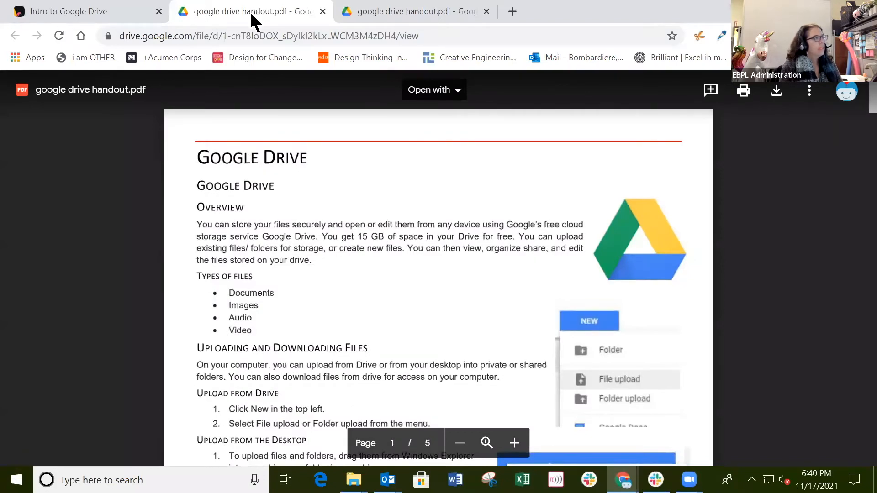
Step: Pull the handout PDF tab into its own window and un-maximize the Padlet browser window
drag(268, 11, 1, 14)
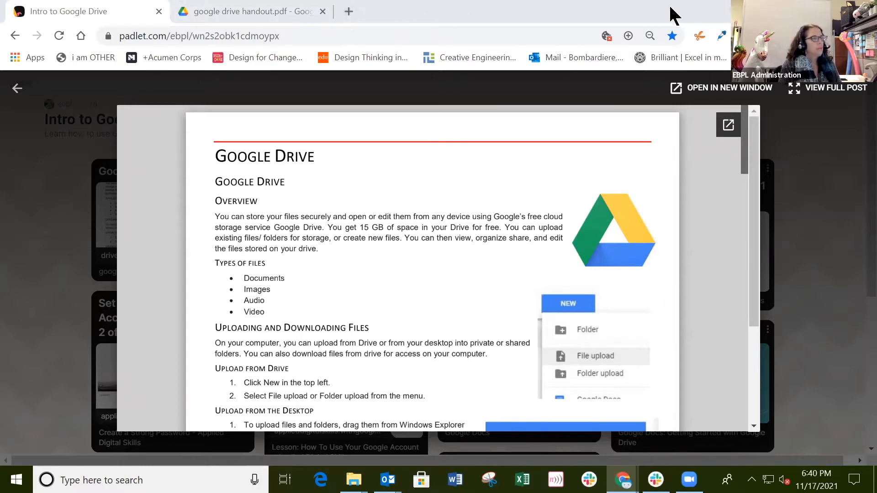
drag(670, 8, 670, 59)
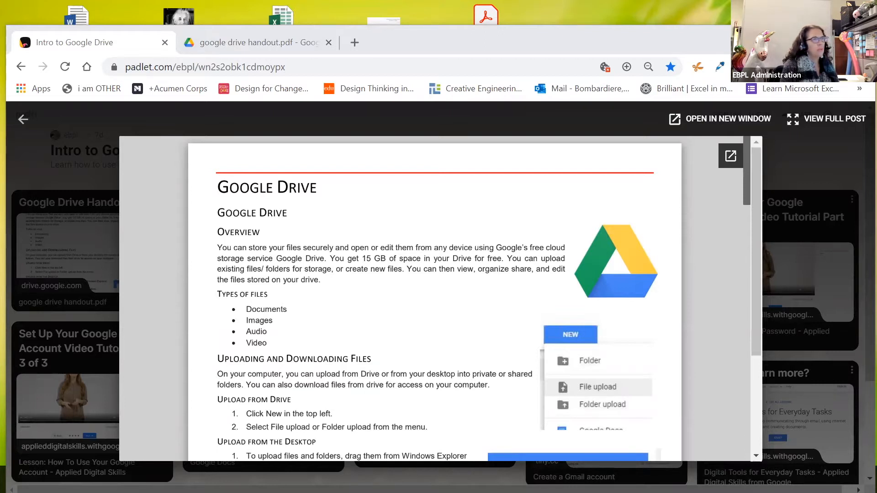
Step: Bring the incognito Gmail window onto this screen and resize and position it to uncover Padlet
drag(0, 41, 767, 78)
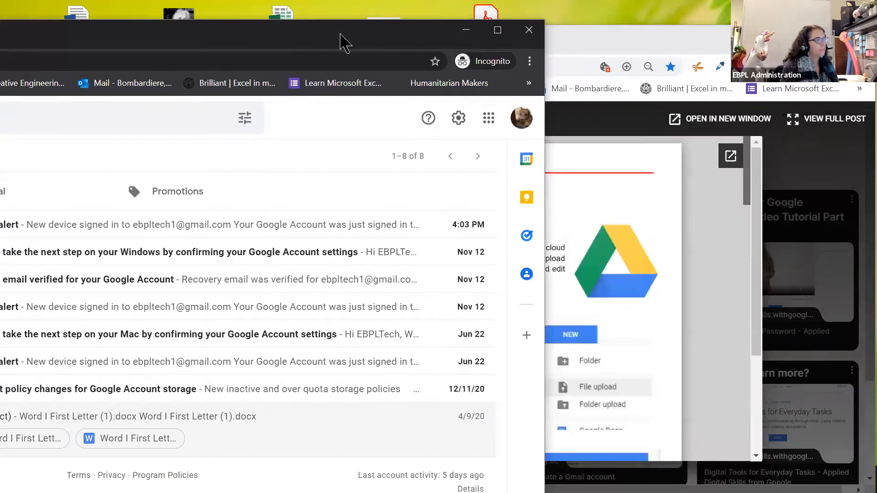
drag(341, 35, 527, 30)
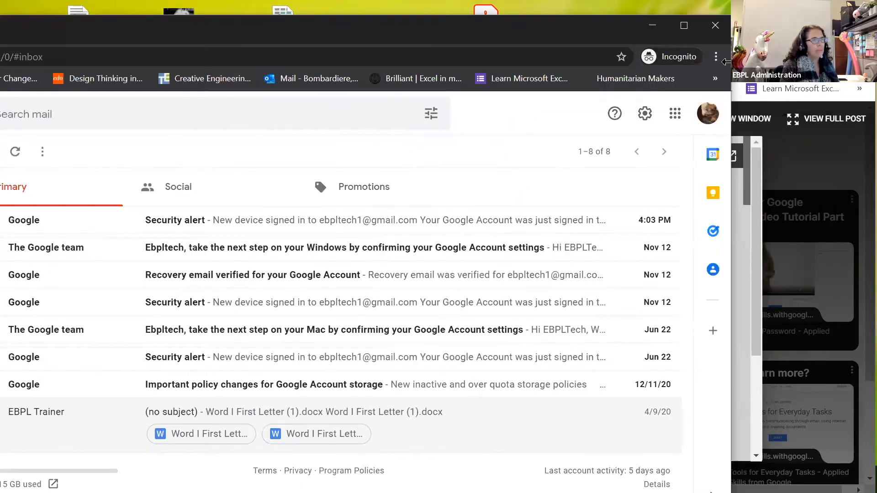
drag(731, 62, 488, 59)
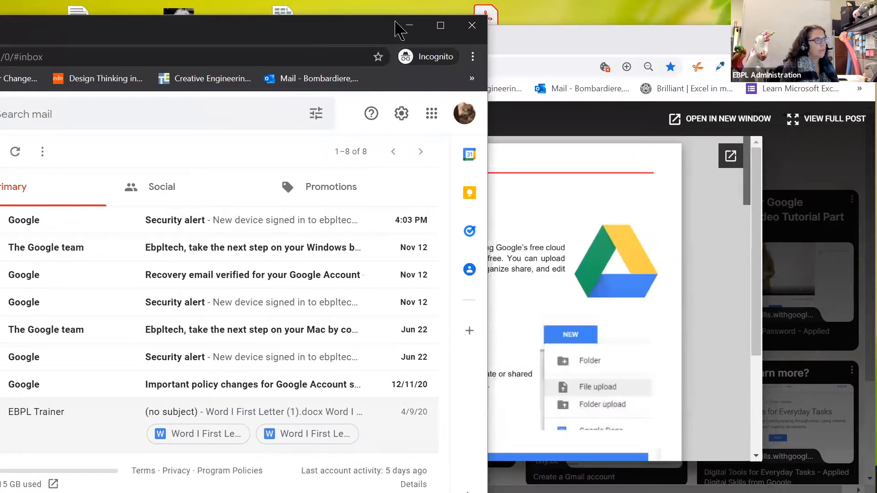
drag(396, 25, 646, 16)
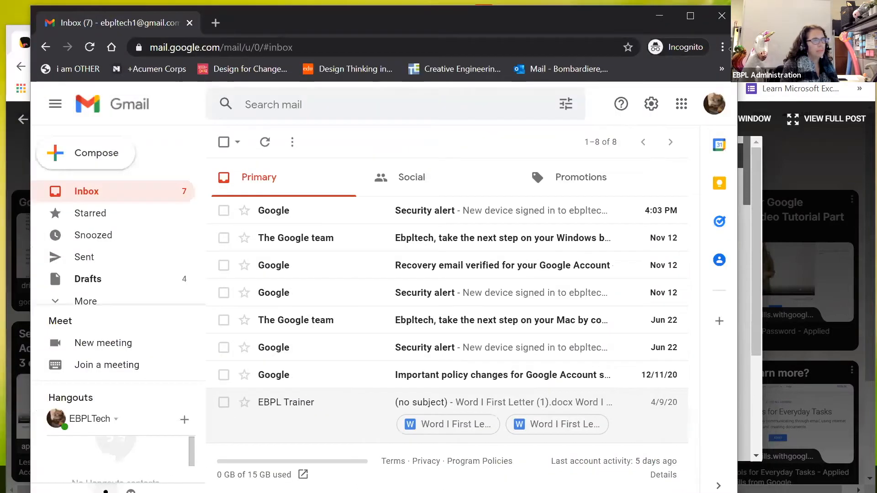
drag(738, 64, 860, 64)
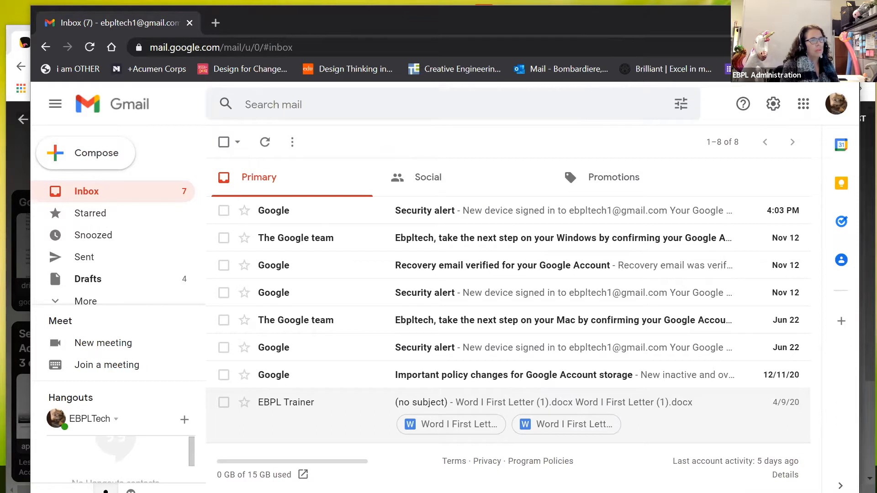
drag(860, 69, 683, 69)
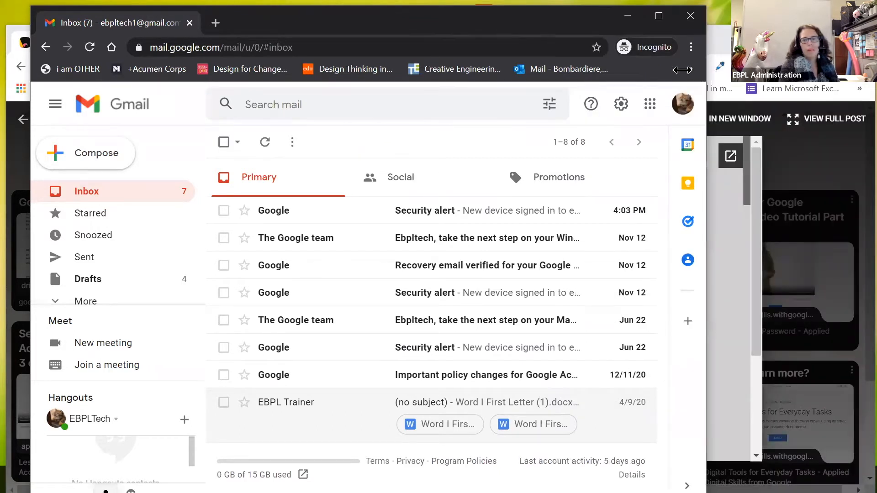
drag(706, 49, 856, 55)
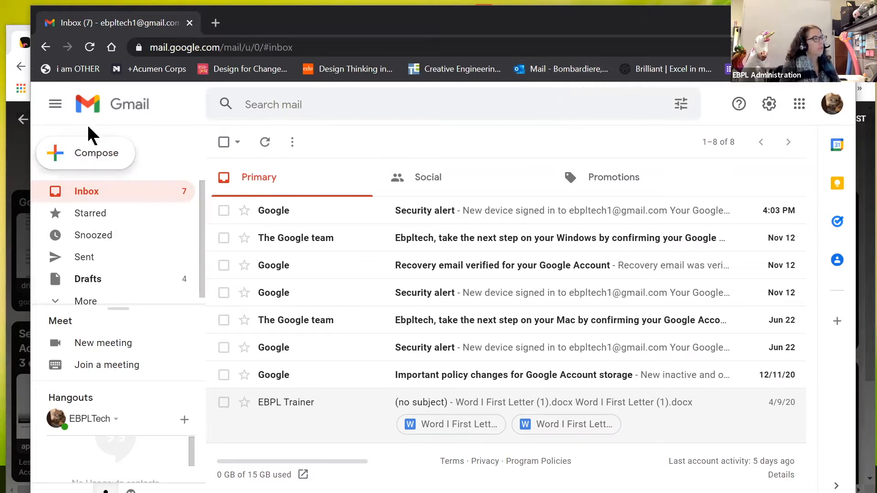
drag(625, 24, 572, 120)
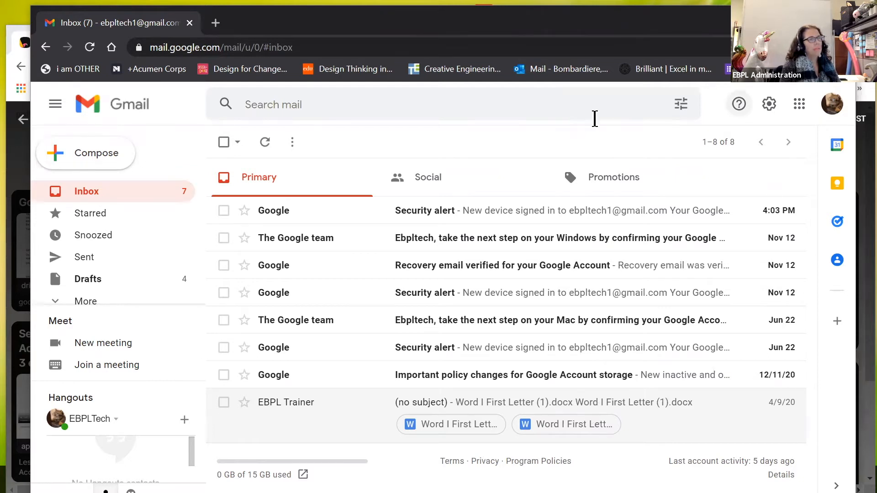
Step: Sign out of the Gmail account and open a blank incognito tab
click(777, 201)
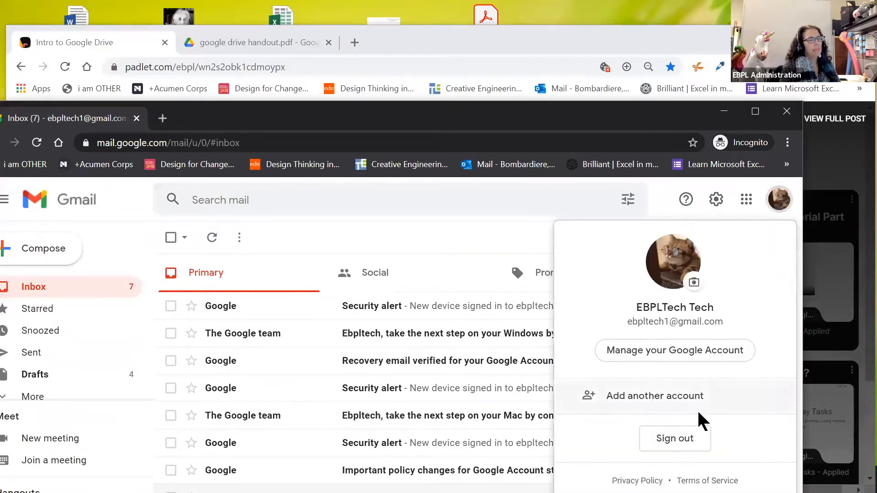
click(684, 441)
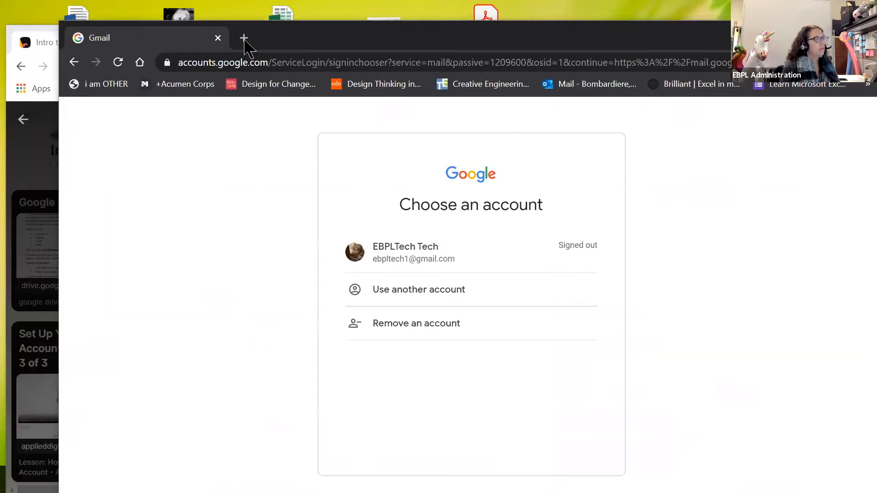
click(245, 38)
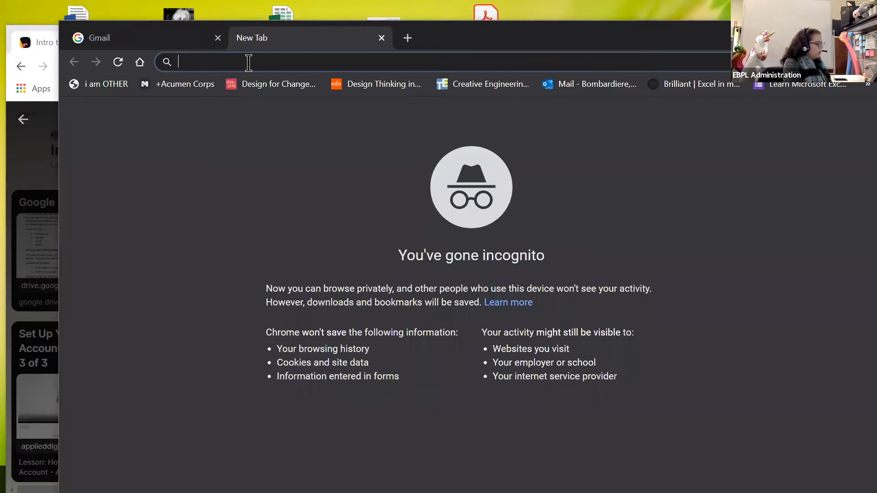
Step: Search for 'google' and open the Account sitelink to google.com/account/about
text(googl)
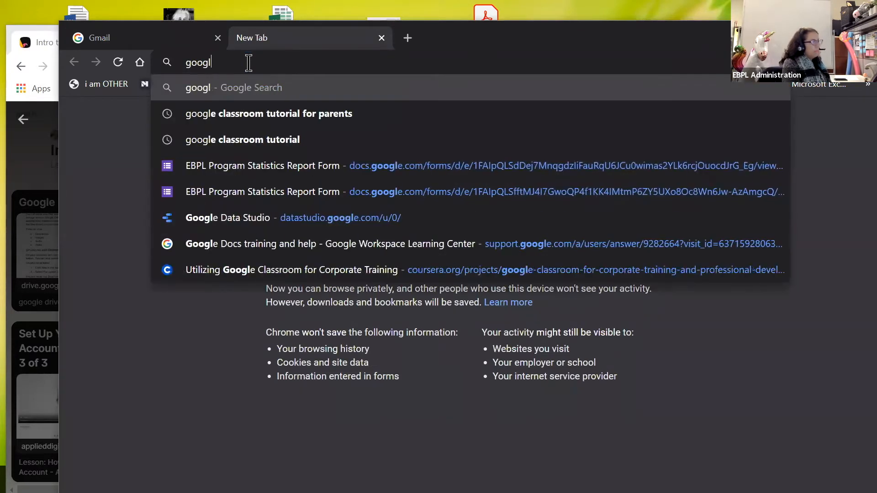
text(e)
key(Return)
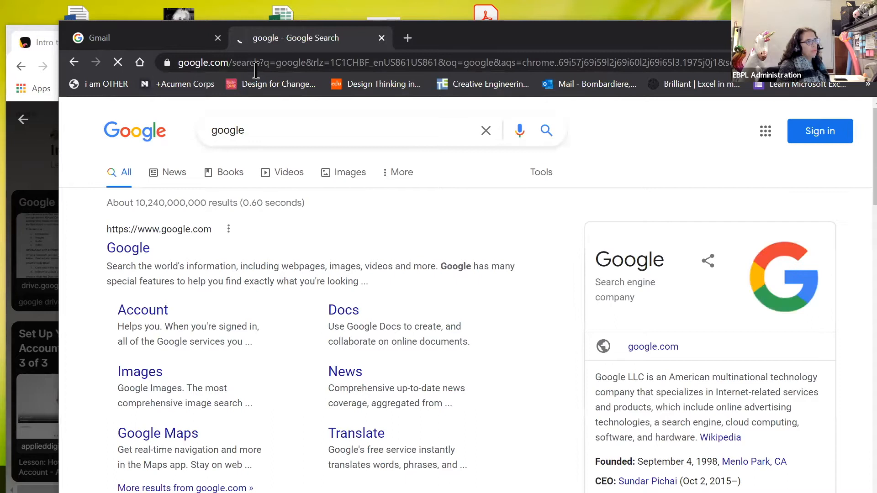
drag(520, 44, 458, 44)
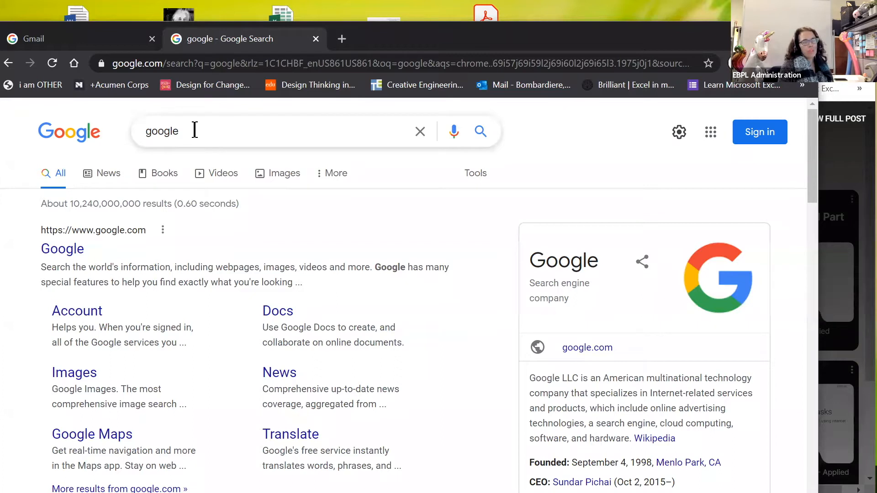
click(85, 314)
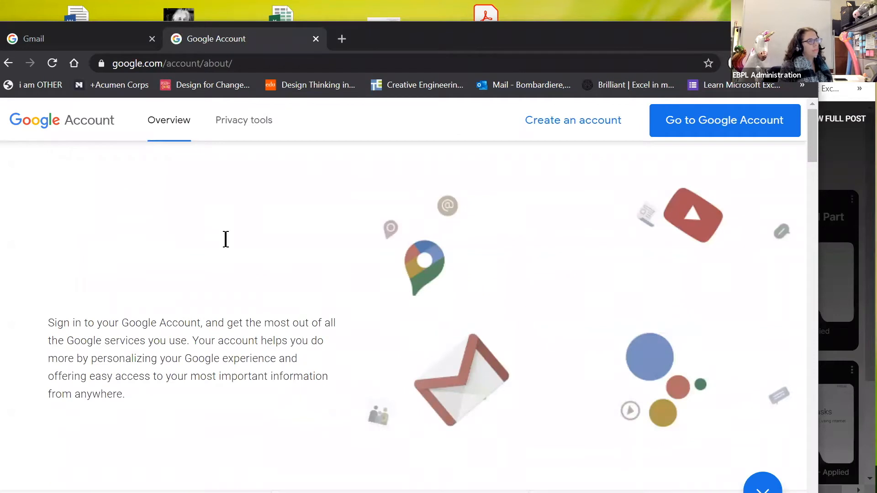
scroll(640, 183, down, 3)
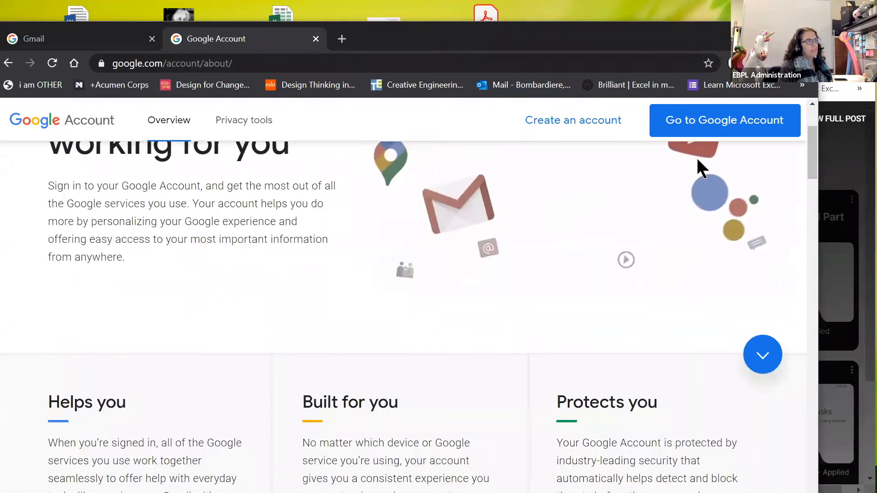
Step: Go to Google Account sign-in, choose the saved account and submit its password
click(712, 132)
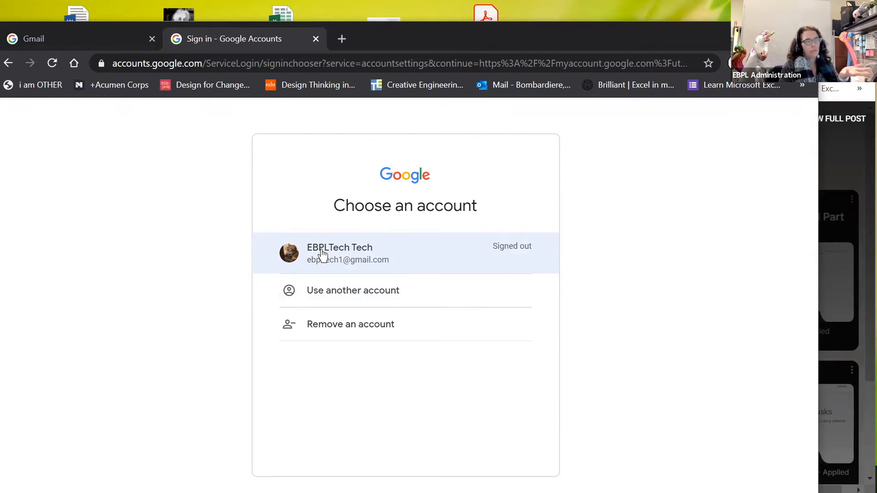
click(322, 254)
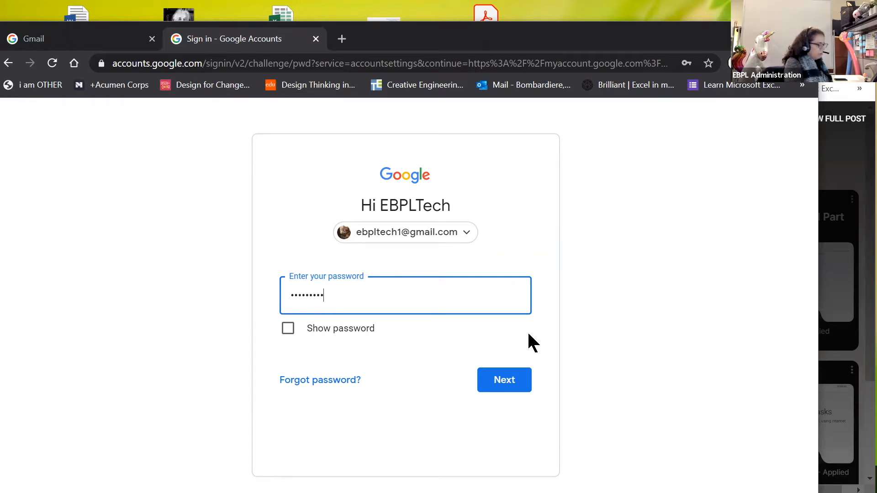
key(Return)
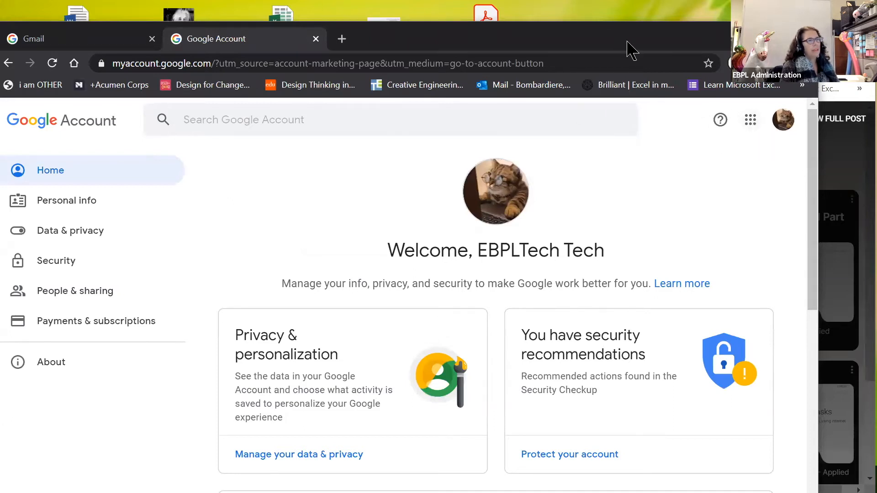
Step: Launch Drive from the Google apps grid, then add a blank incognito tab
drag(623, 42, 532, 167)
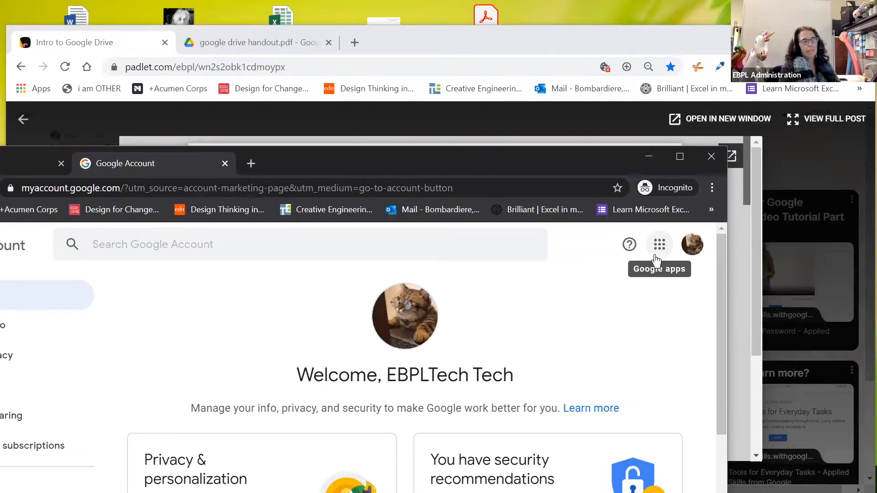
click(660, 249)
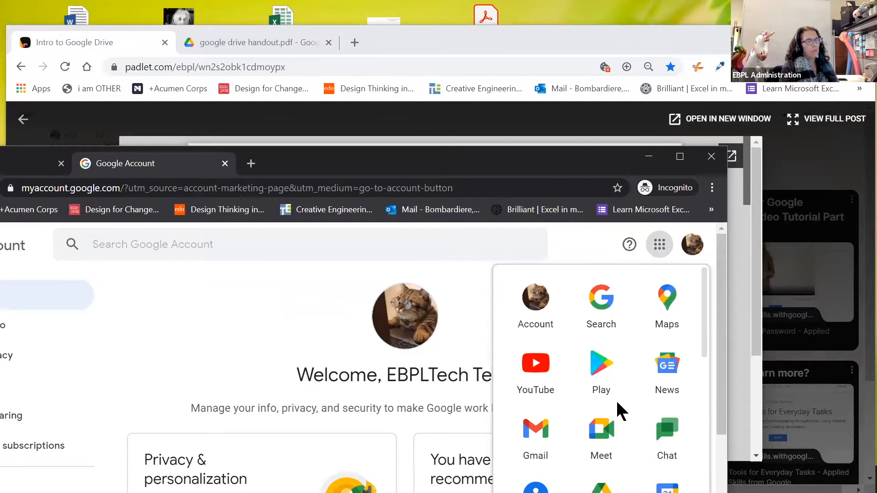
scroll(617, 408, down, 2)
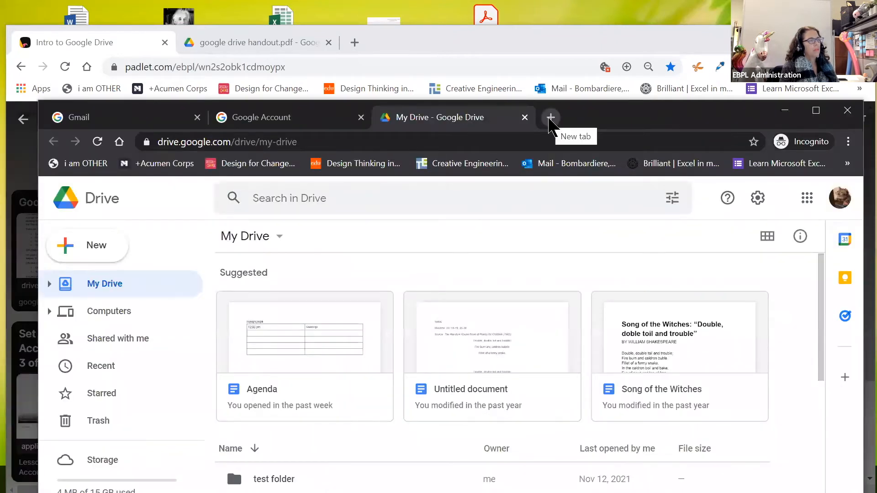
click(552, 118)
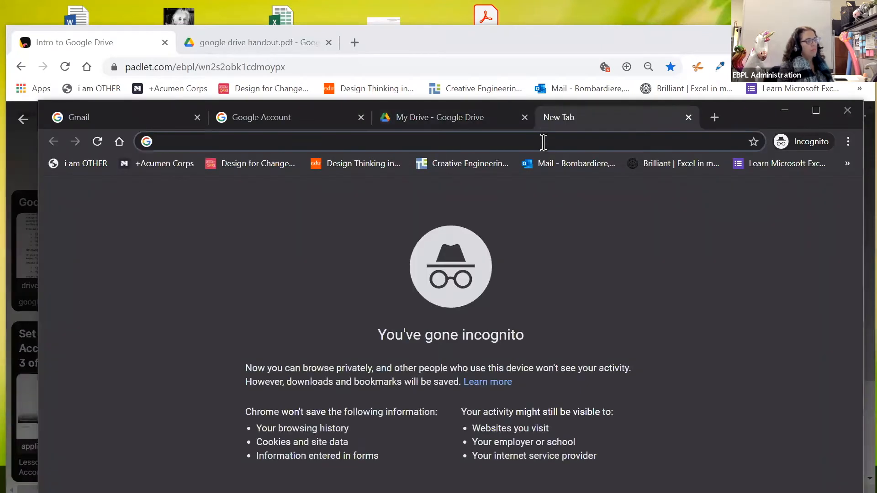
Step: Search for 'gmail' and open the Gmail - Google result to reach the inbox
text(gmail)
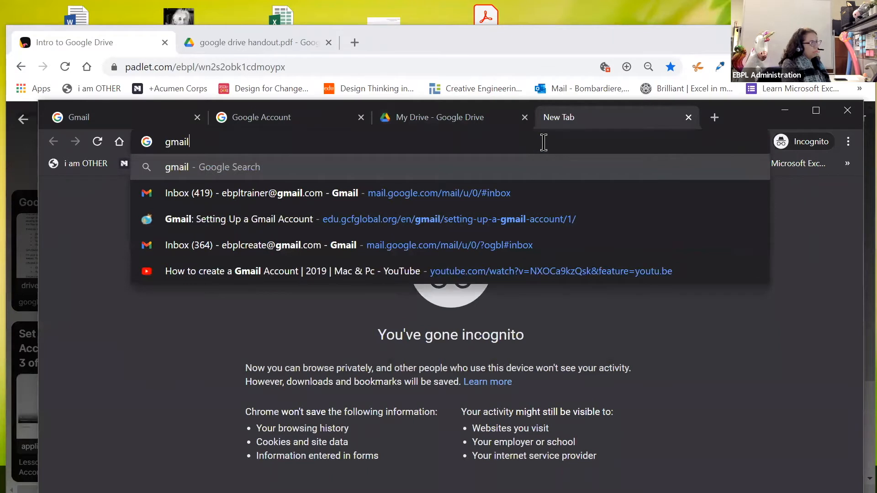
key(Return)
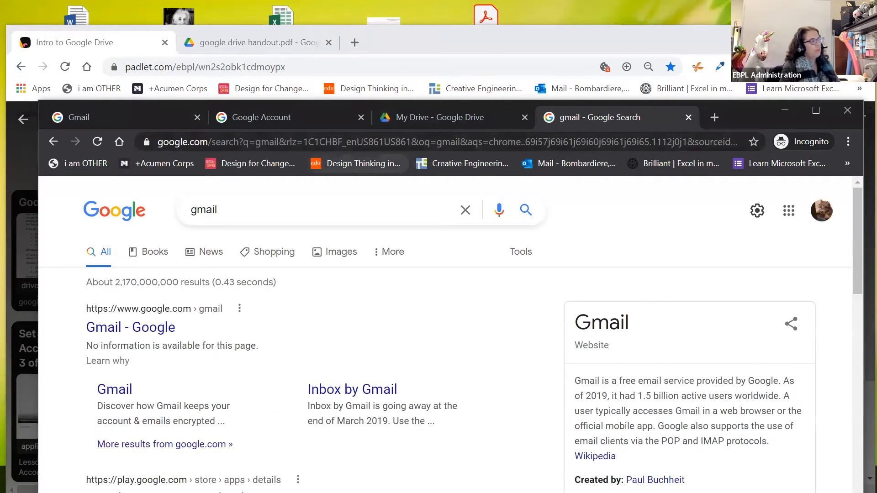
click(109, 330)
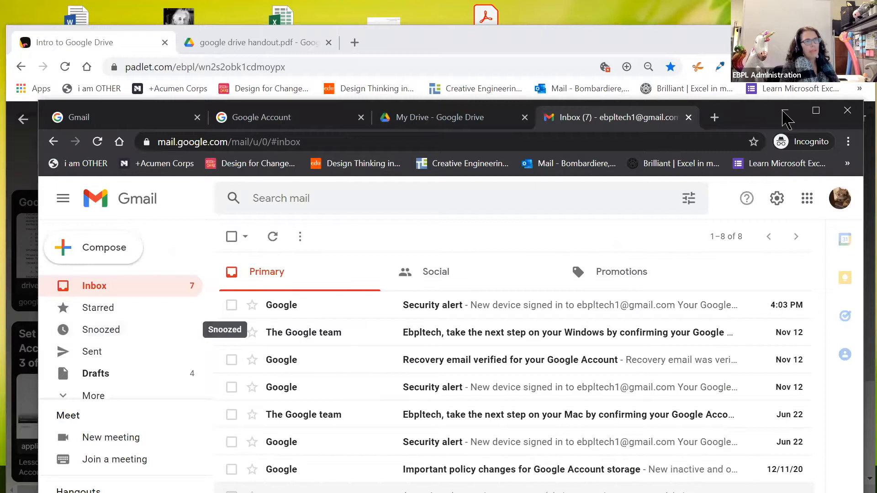
drag(765, 117, 629, 148)
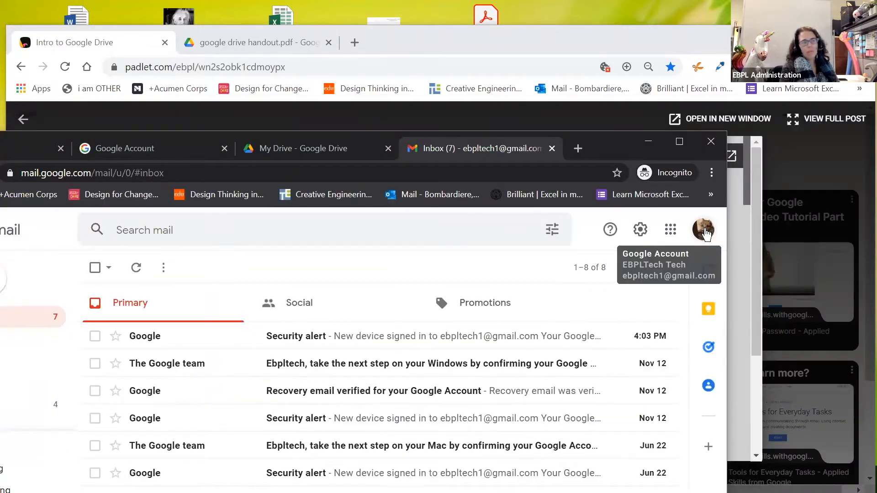
Step: Open Google Drive from the apps grid, then again via a 'google drive' search in a new tab
click(670, 235)
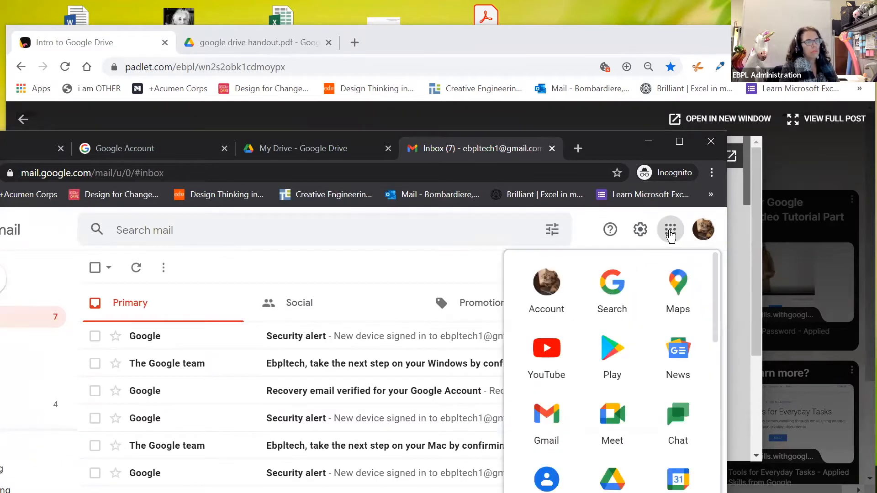
scroll(649, 356, down, 3)
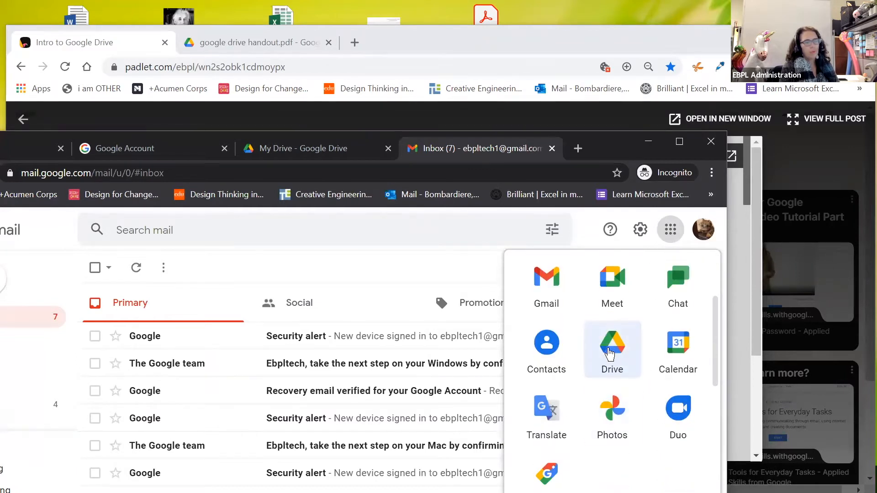
click(611, 352)
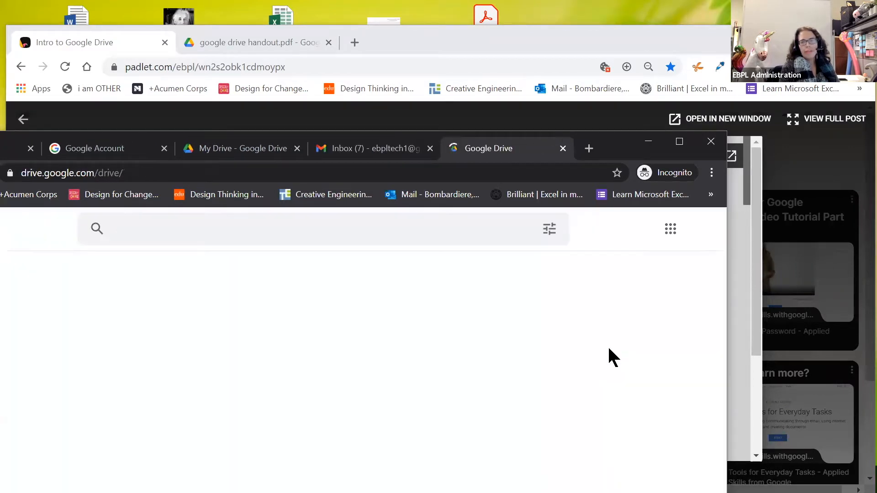
click(589, 148)
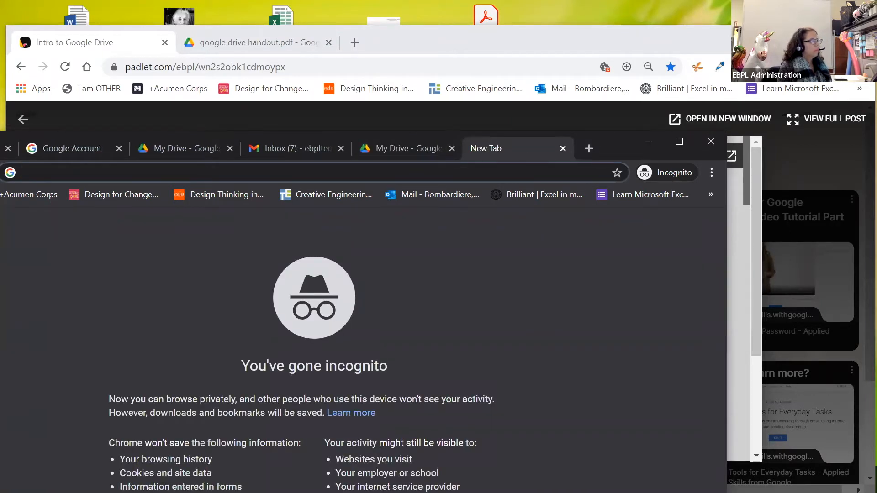
text(goog)
text(le drive)
key(Return)
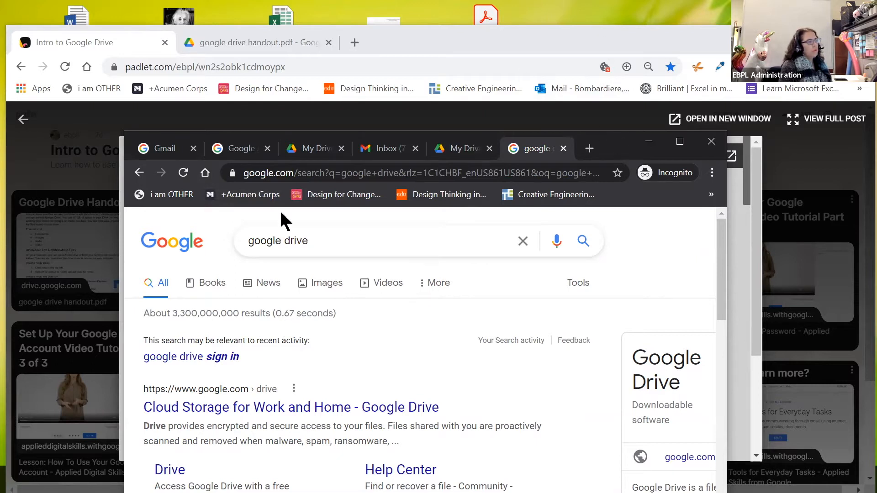
drag(295, 136, 279, 12)
click(155, 348)
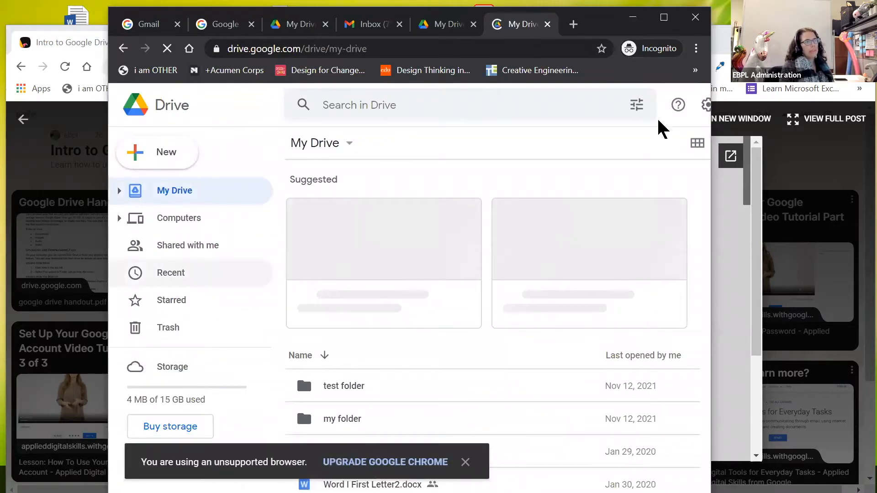
Step: Widen and shift the browser window, then sign out of the Google account
drag(714, 189, 863, 190)
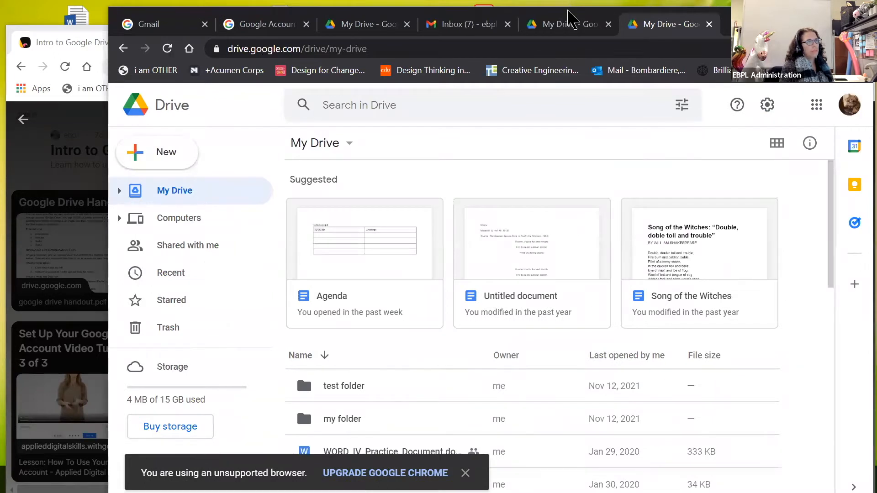
drag(568, 12, 414, 18)
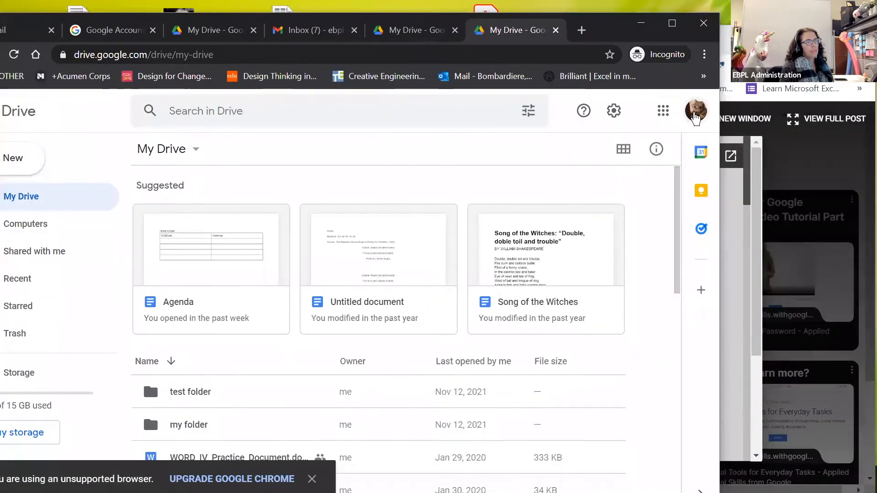
click(686, 118)
click(581, 351)
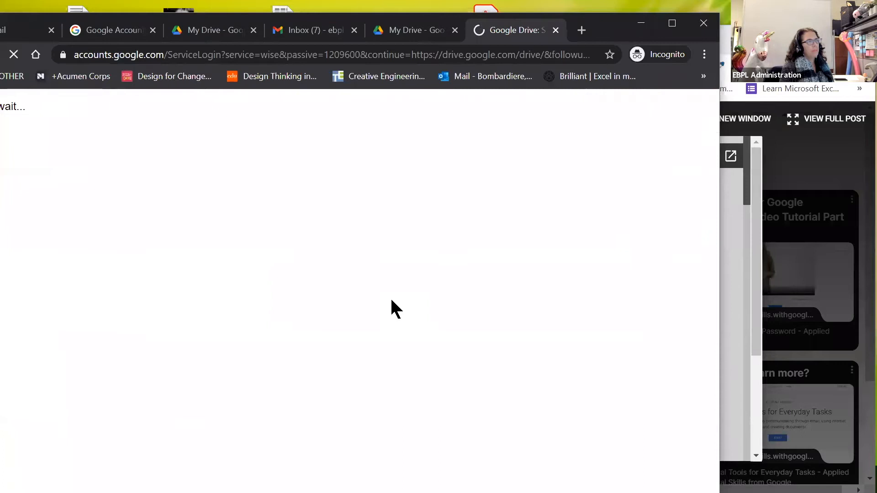
Step: Replace the sign-in tab with a new 'google drive' search and open the Drive result
click(556, 31)
click(581, 31)
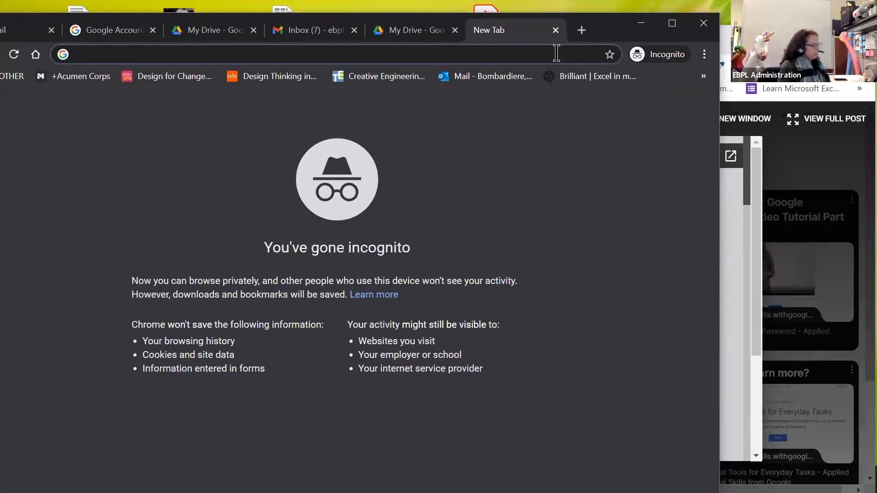
text(google)
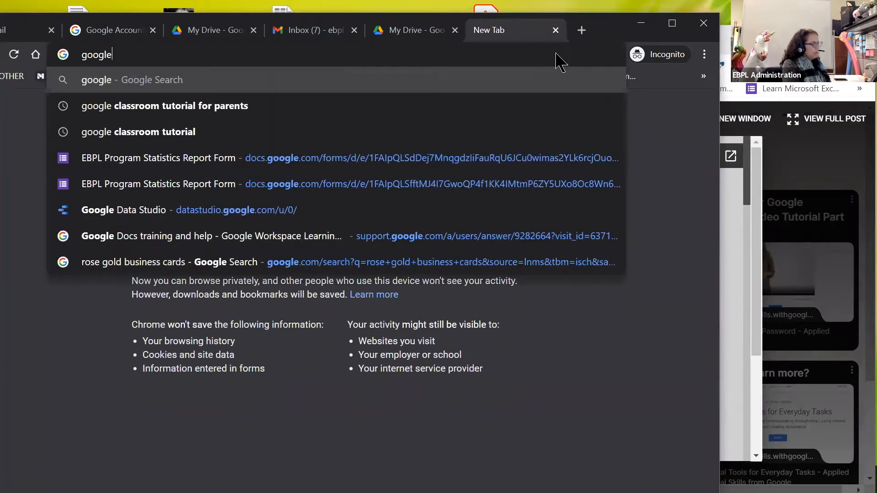
text( drive)
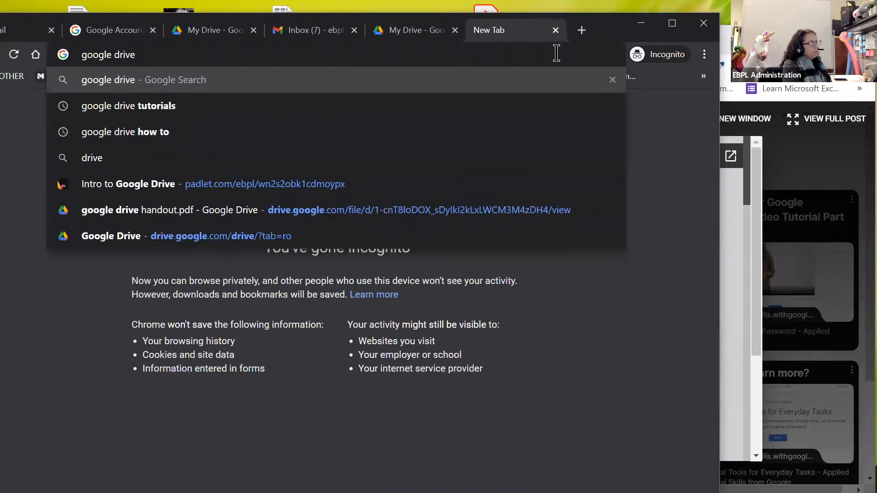
key(Return)
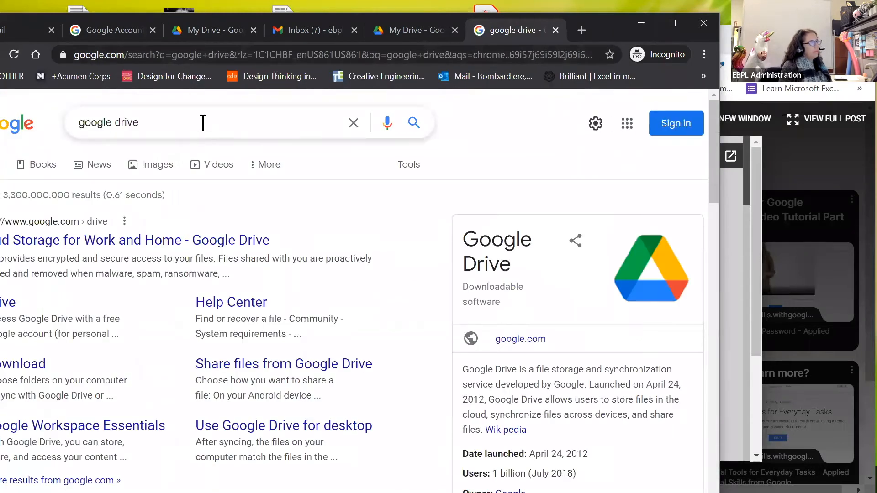
click(178, 122)
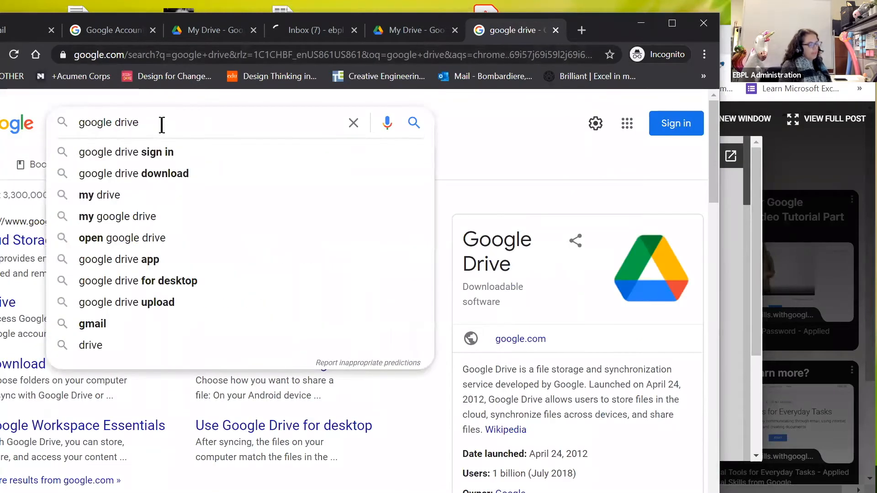
key(Return)
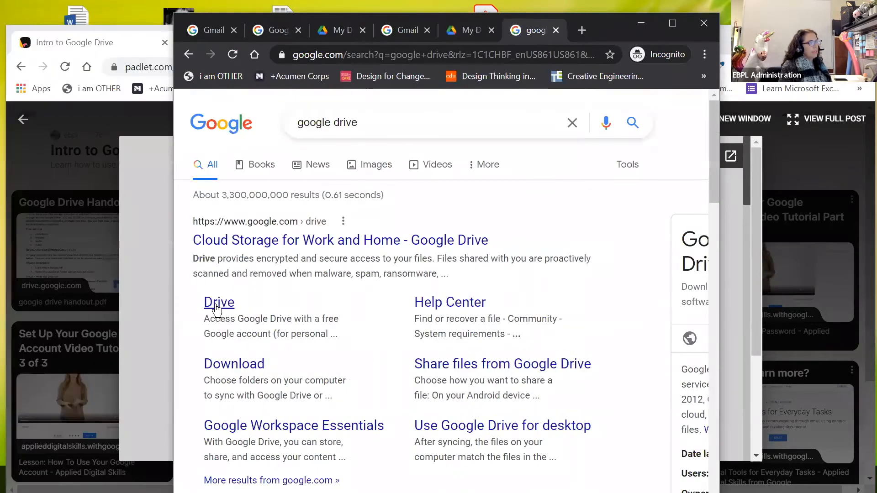
click(215, 304)
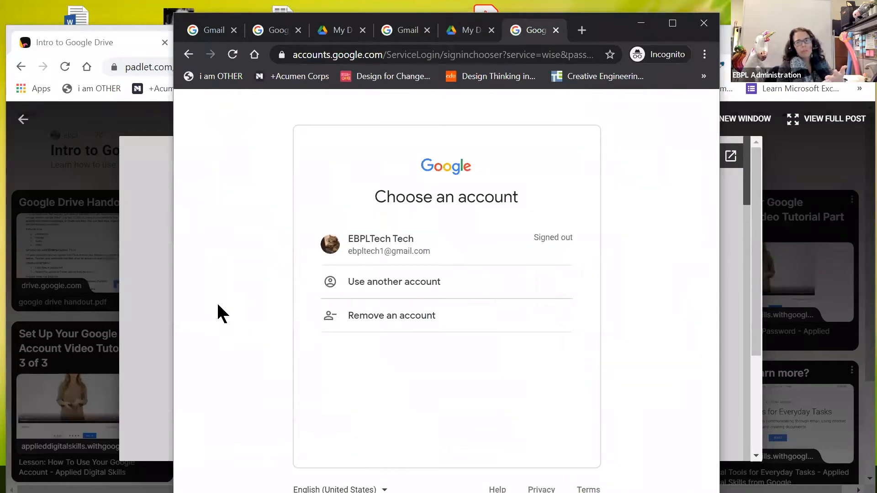
Step: Choose the signed-out account, enter its password and sign in to My Drive
click(414, 251)
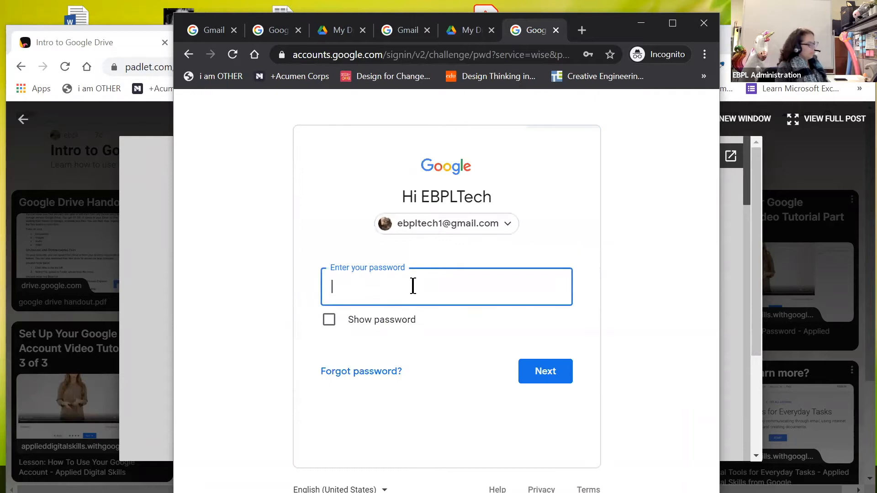
text(•••)
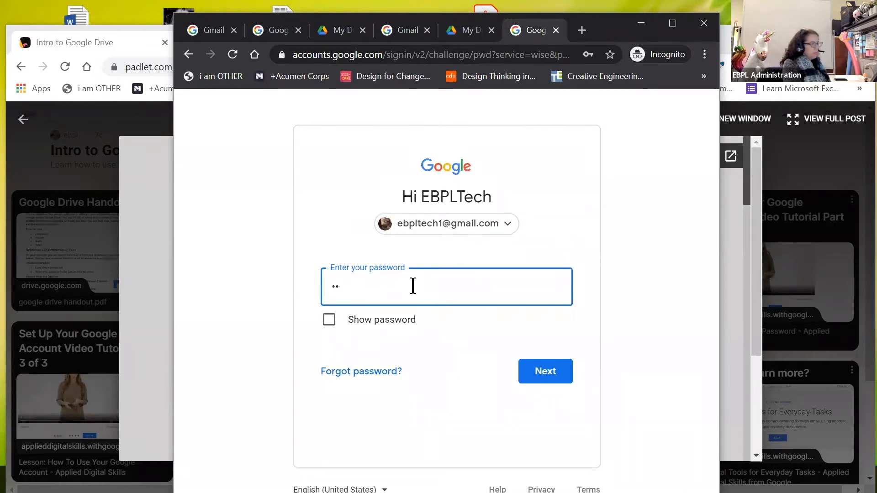
key(BackSpace)
key(BackSpace)
text(•••••••••)
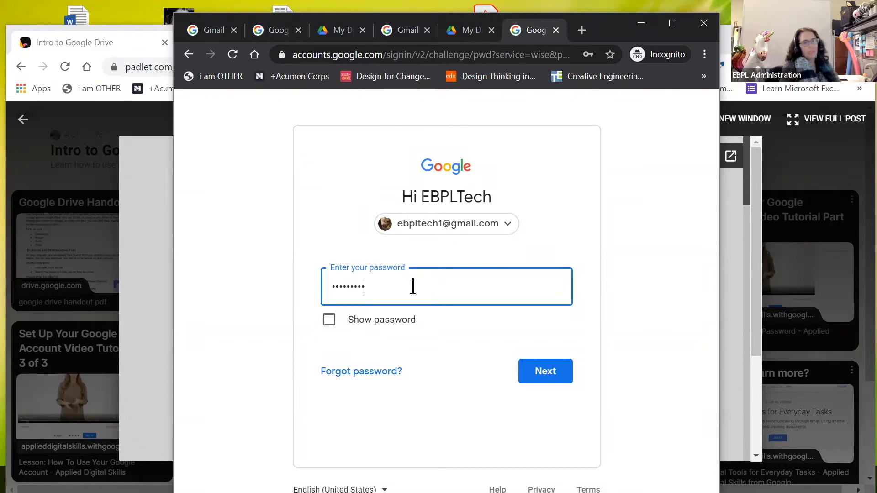
click(558, 371)
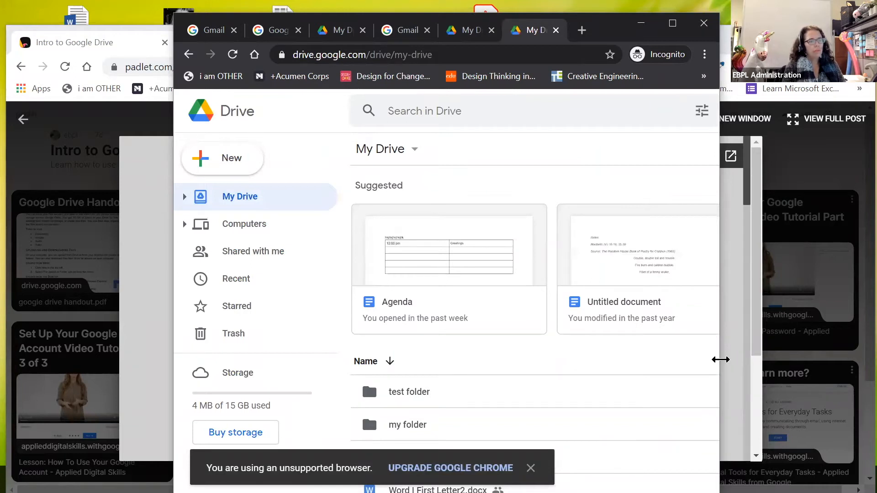
Step: Widen and move the Drive window up-left, then browse the Google apps list and close it
drag(721, 360, 870, 359)
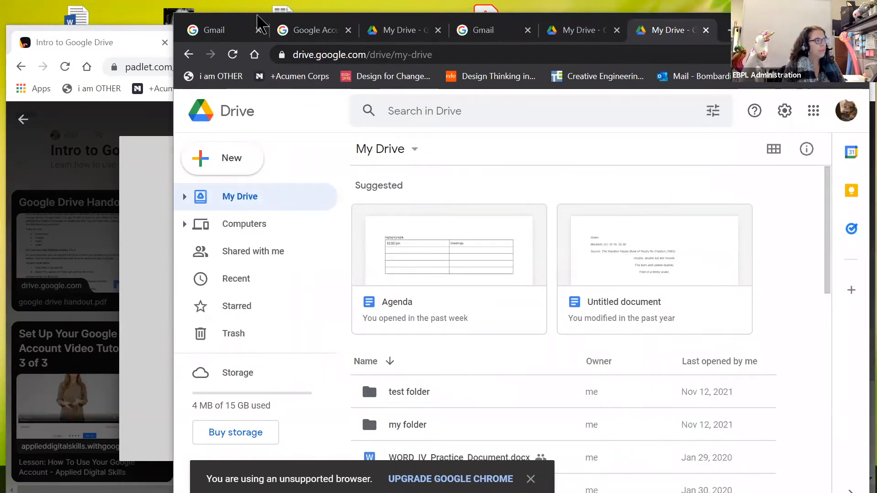
drag(260, 22, 169, 11)
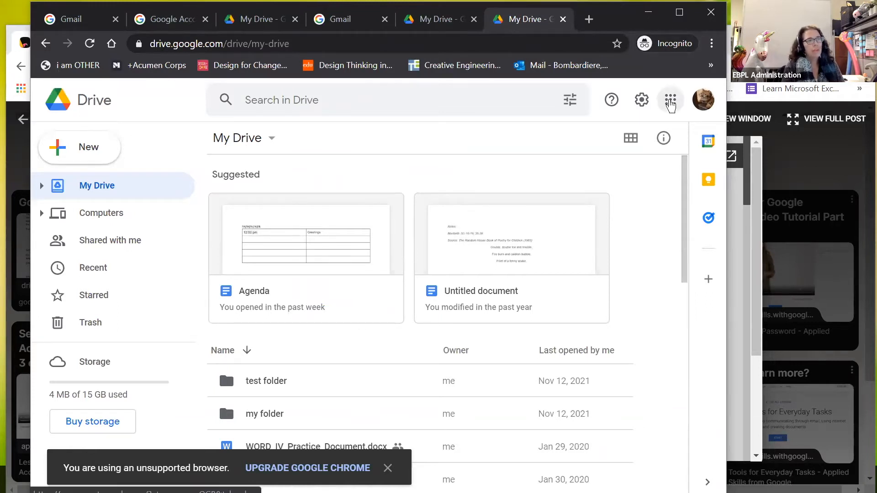
click(670, 99)
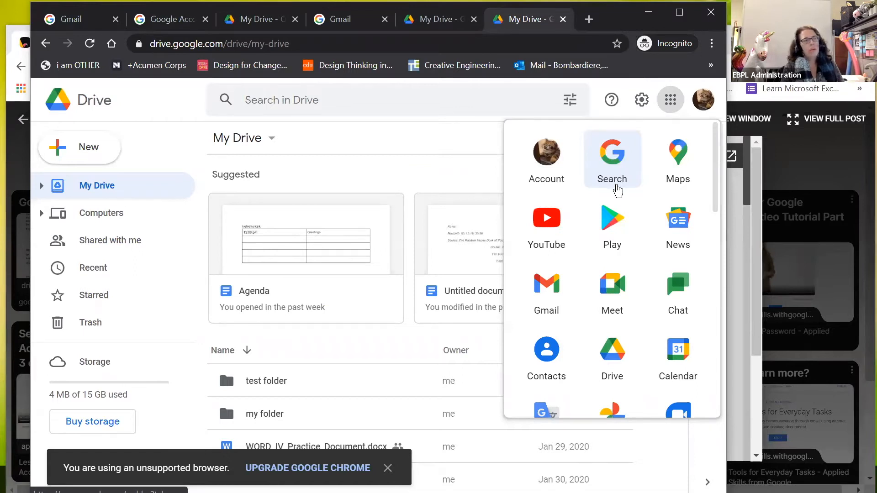
scroll(632, 273, down, 10)
scroll(632, 273, down, 2)
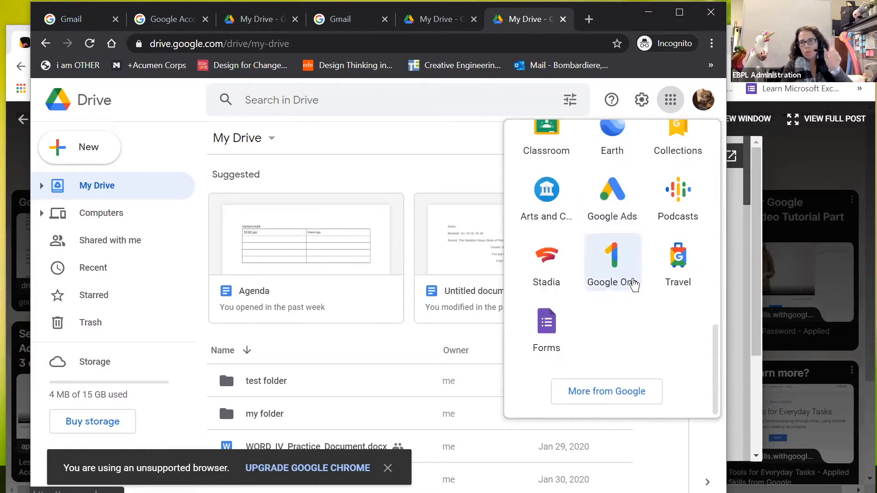
scroll(632, 292, up, 12)
scroll(631, 297, up, 3)
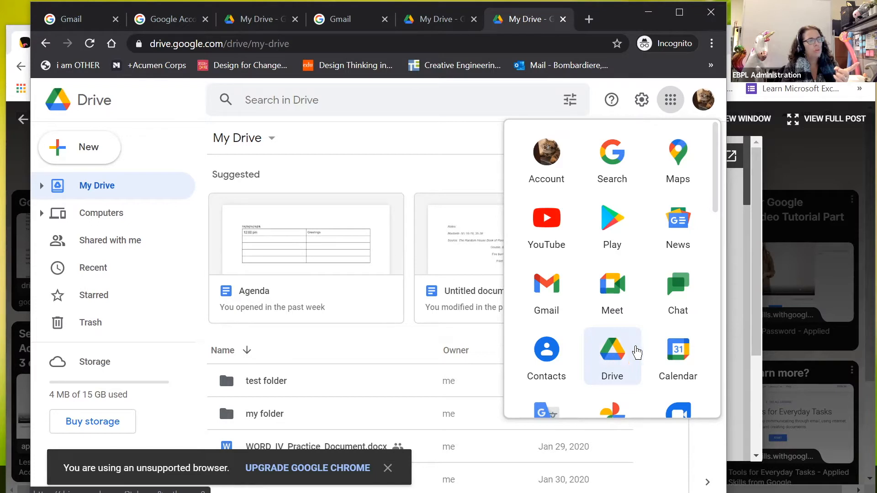
scroll(646, 354, down, 2)
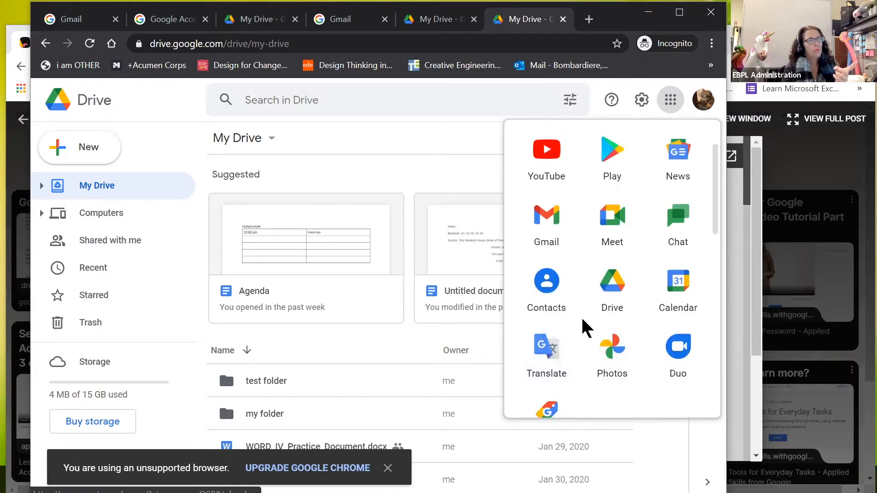
scroll(589, 311, up, 2)
scroll(593, 283, down, 6)
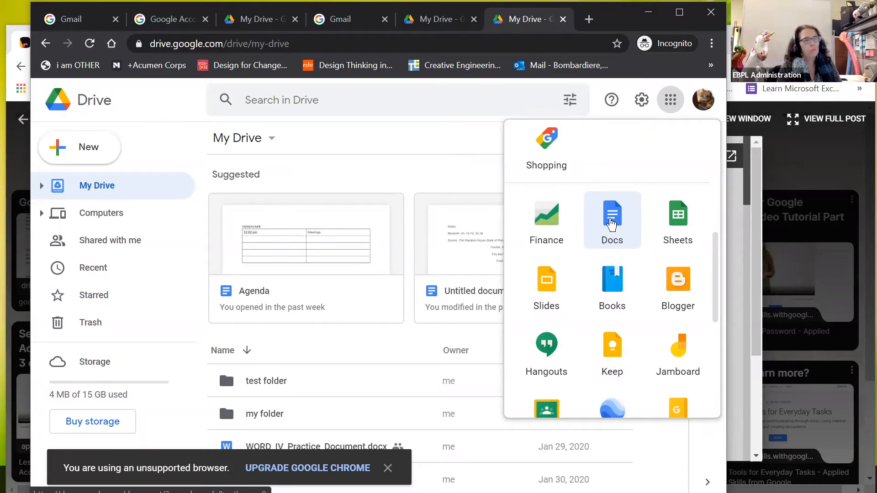
click(357, 173)
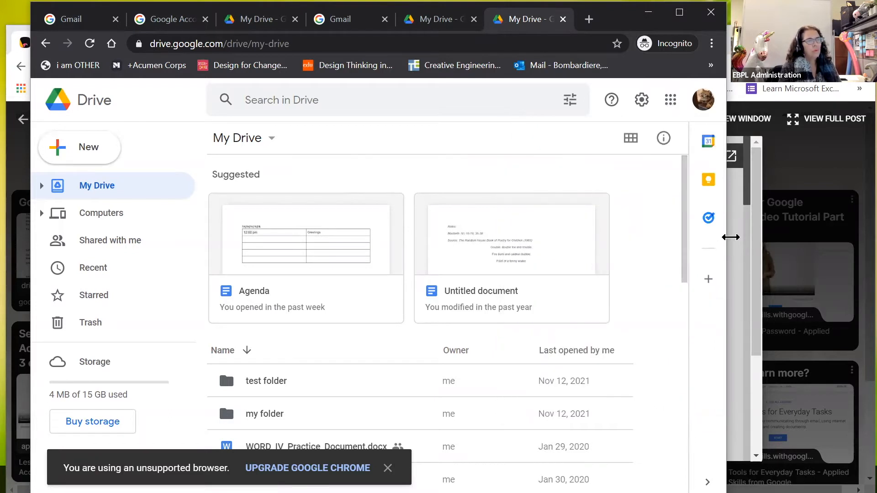
Step: Widen the Drive window to reveal the file size column and dismiss the unsupported-browser notice
drag(731, 237, 835, 237)
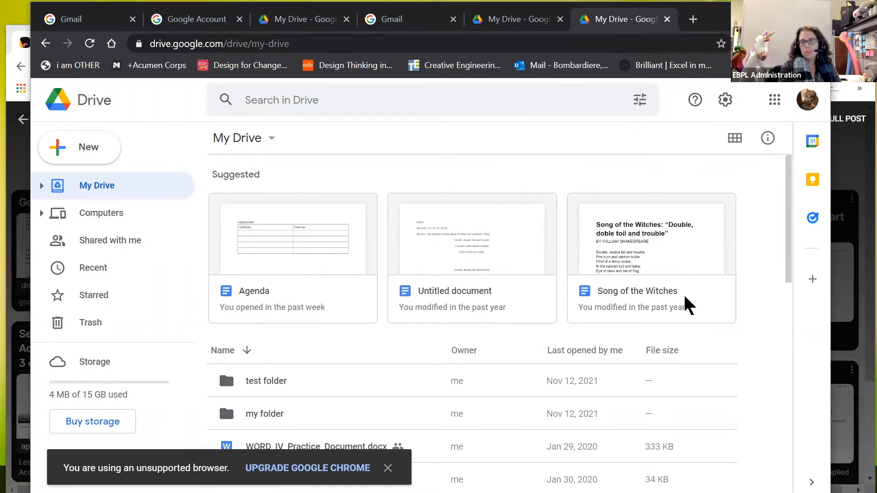
scroll(686, 297, down, 3)
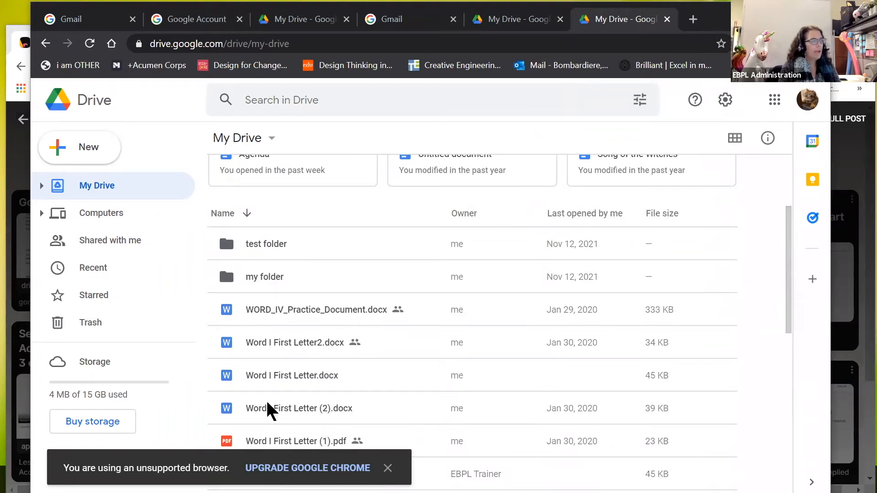
click(388, 469)
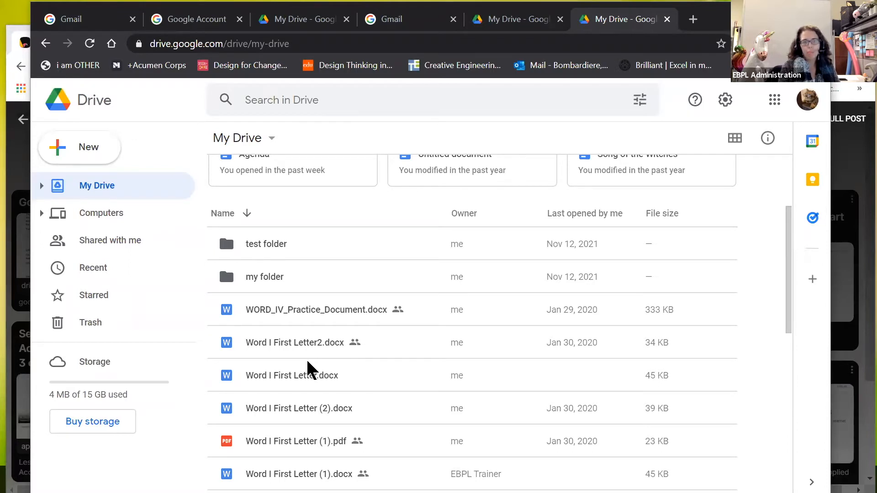
scroll(308, 363, up, 3)
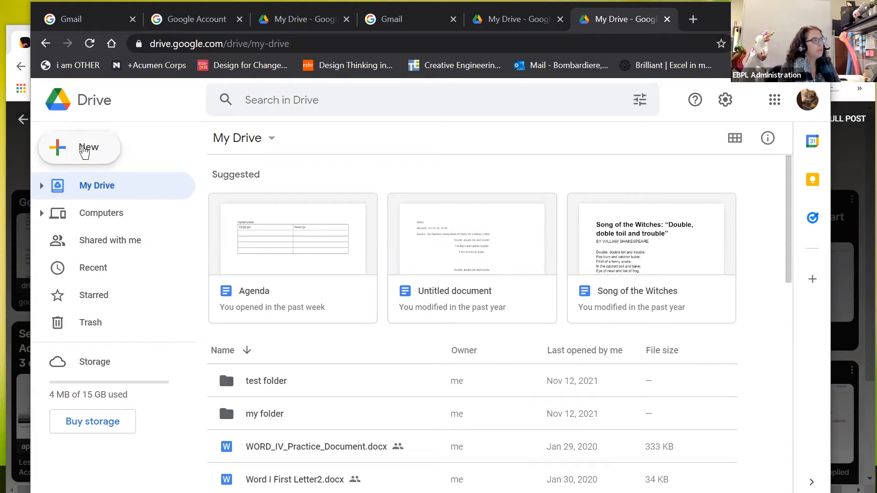
Step: Show the New menu with its Folder, File upload, Folder upload, Google Docs, Sheets, Slides and Forms options
click(85, 153)
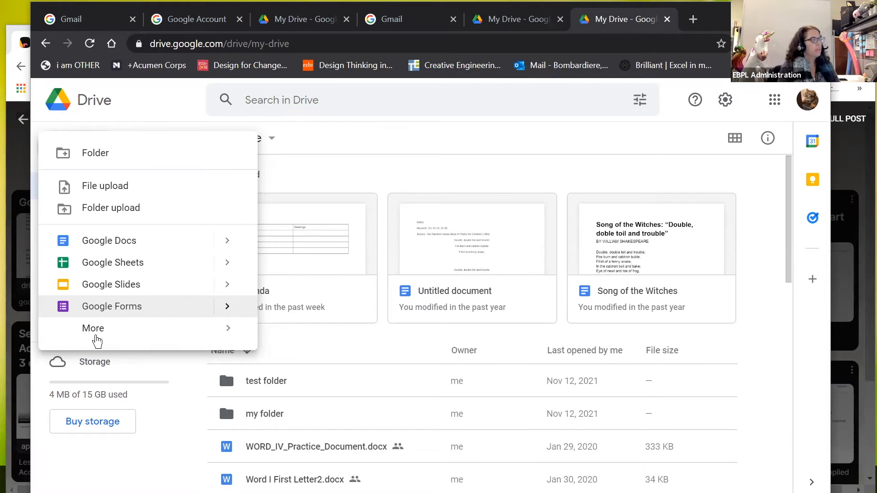
mouse_move(103, 333)
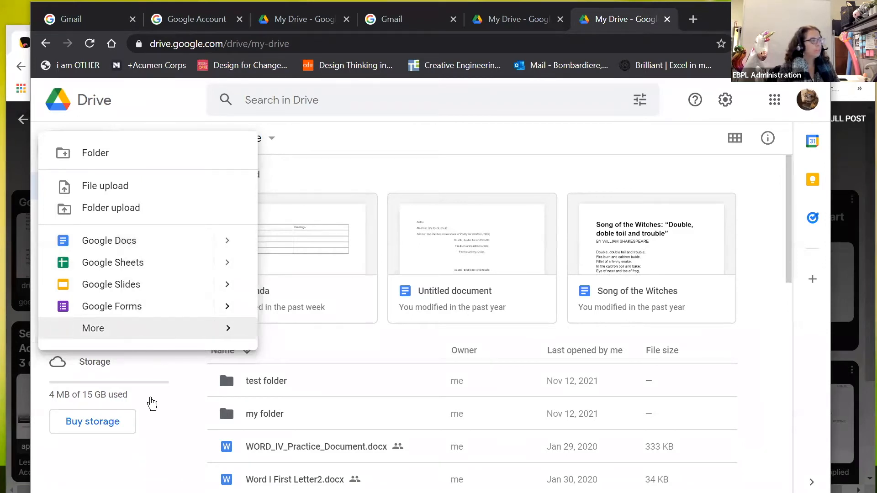
Step: Close the New menu and go to the Computers page, which reports no computers syncing
click(118, 469)
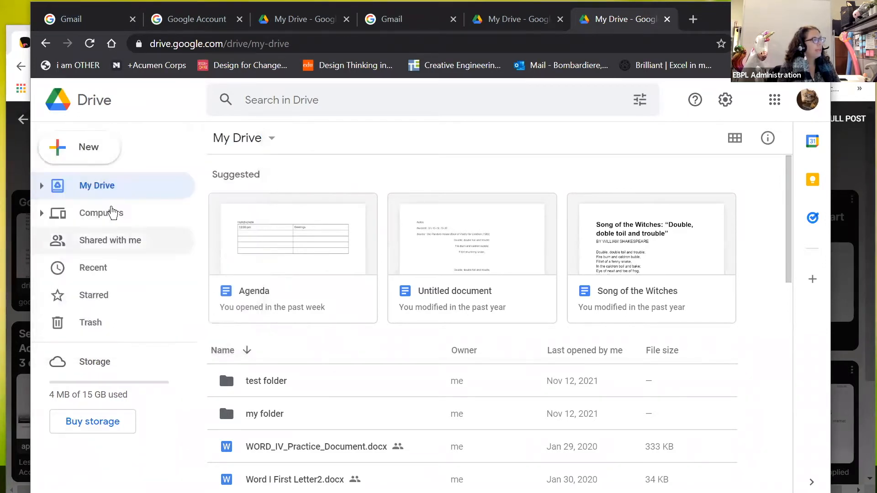
click(114, 212)
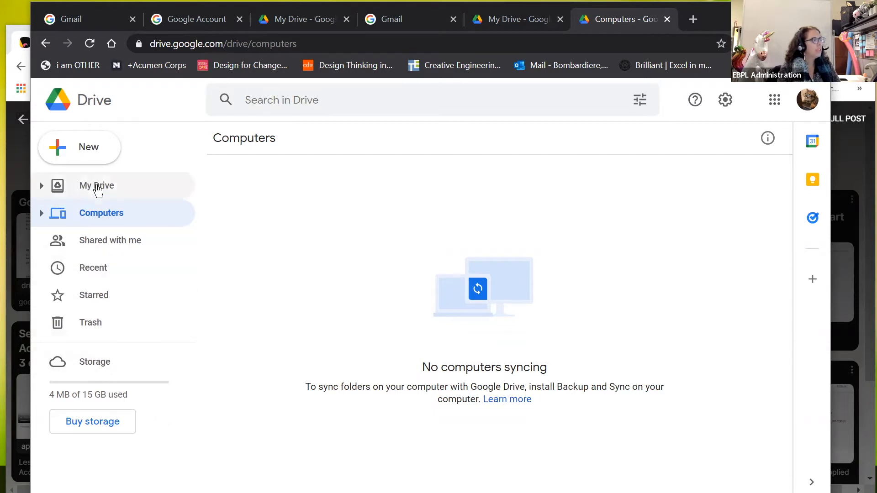
Step: Return to My Drive and expand its tree to show test folder and my folder
click(96, 184)
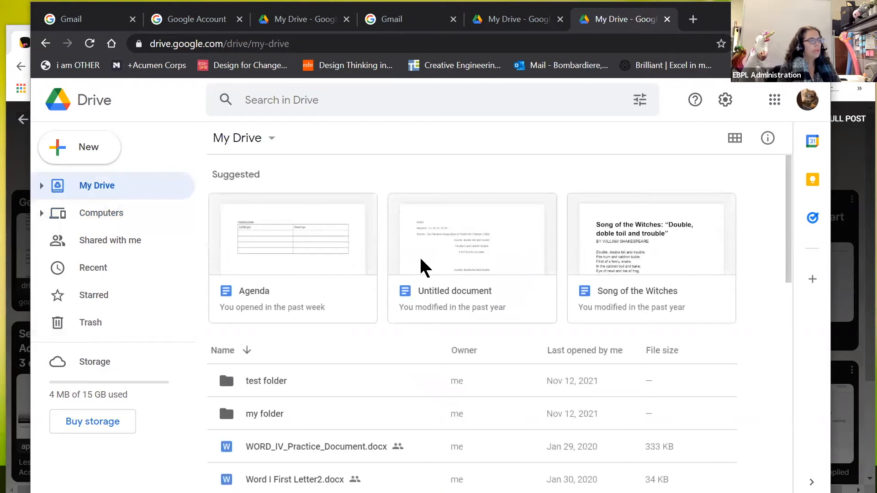
scroll(421, 259, down, 8)
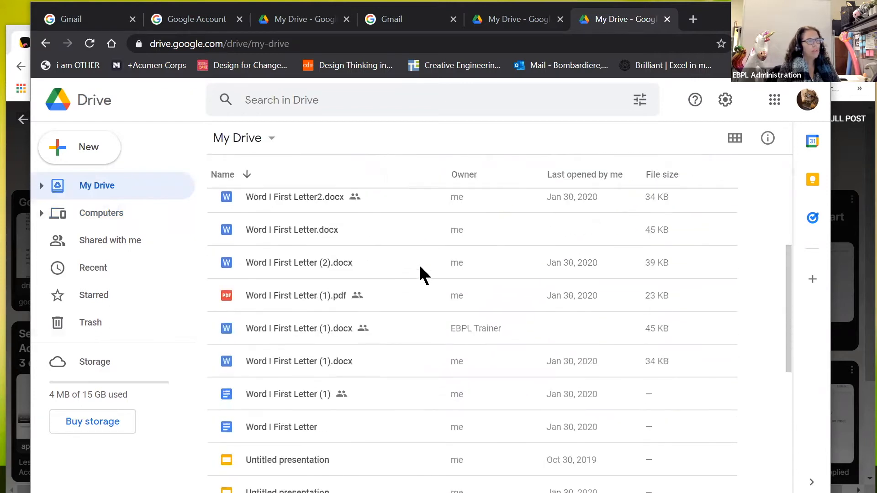
scroll(424, 274, down, 6)
scroll(424, 274, up, 12)
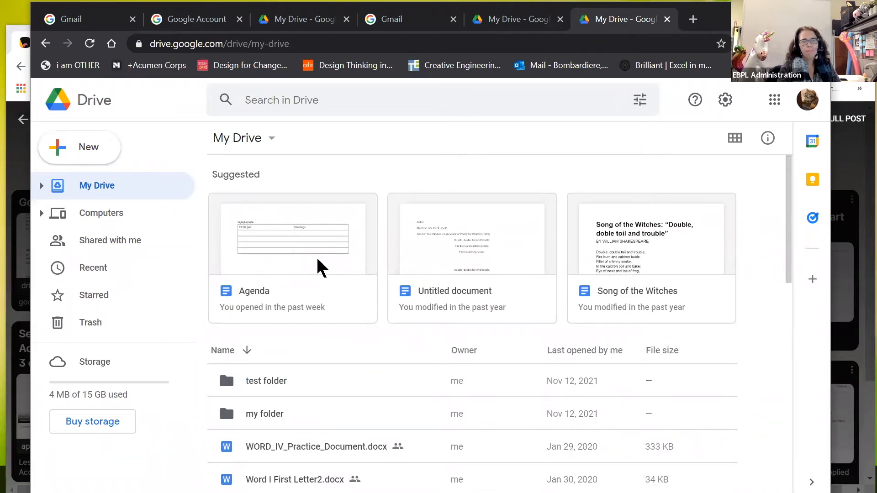
click(41, 186)
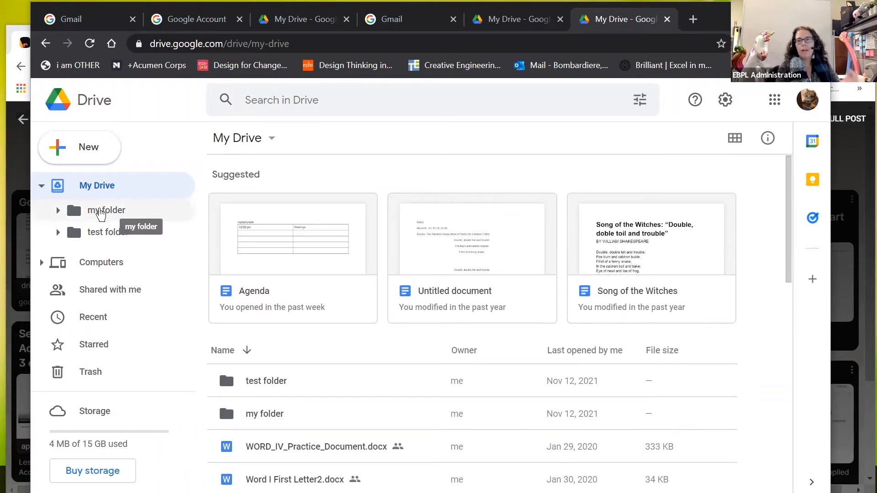
click(58, 211)
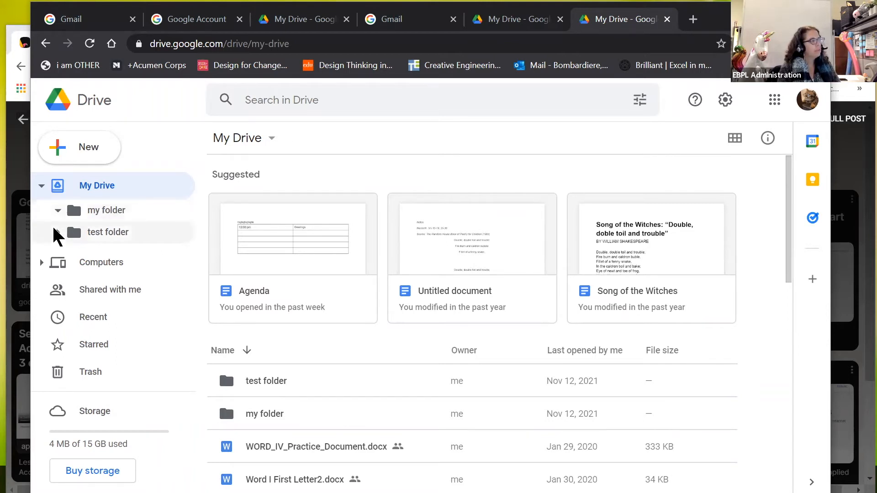
click(58, 233)
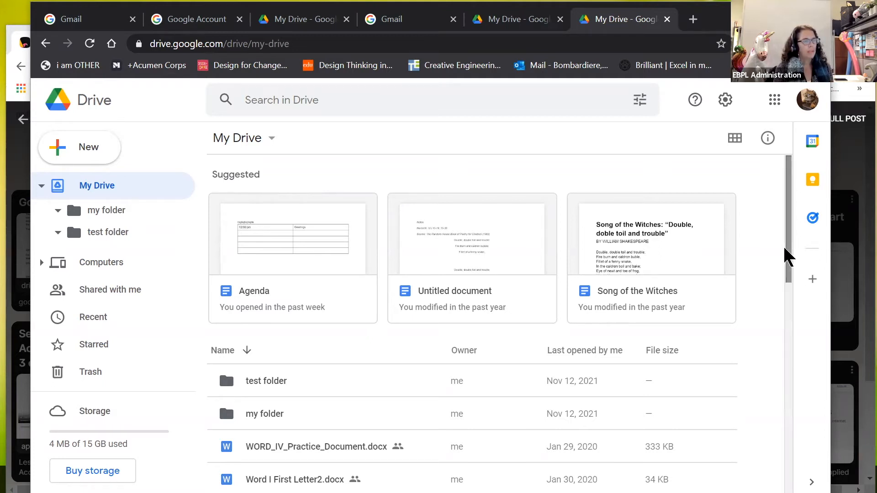
scroll(791, 279, down, 2)
scroll(791, 279, down, 4)
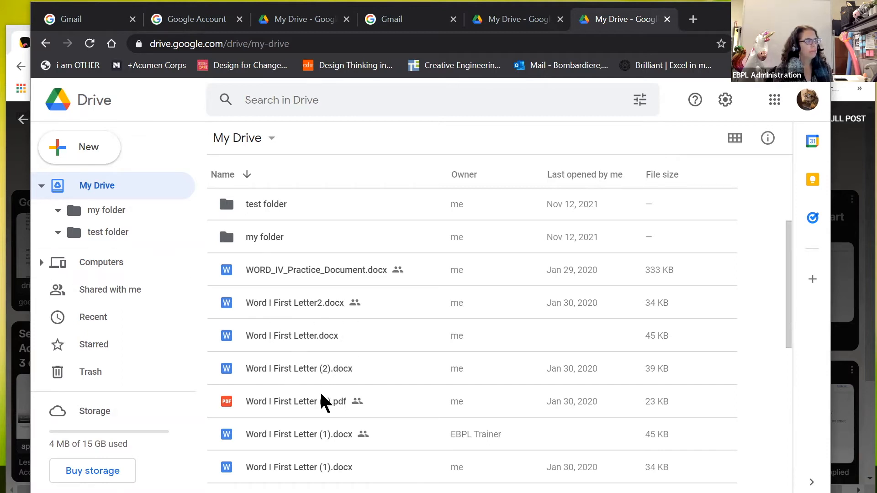
scroll(295, 369, down, 2)
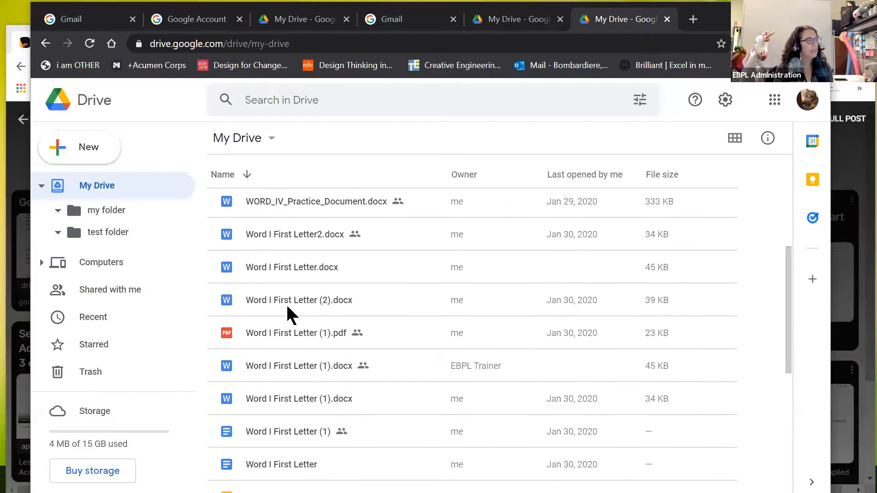
scroll(286, 303, up, 2)
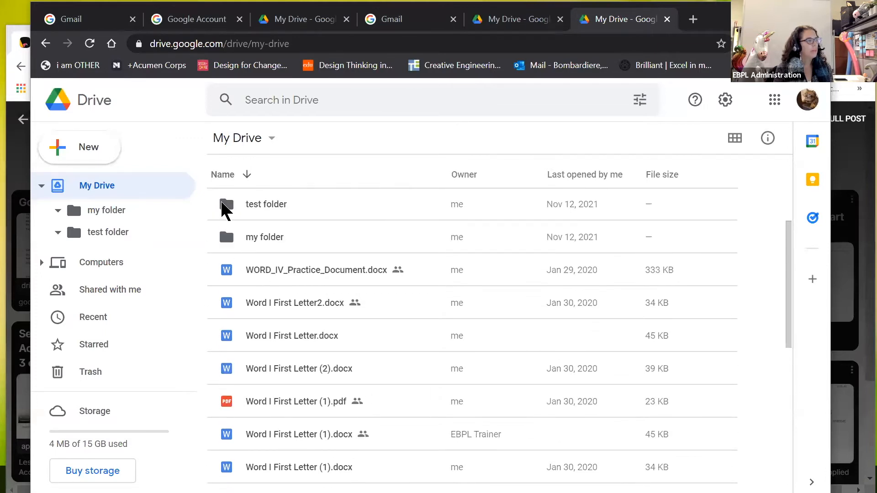
click(227, 204)
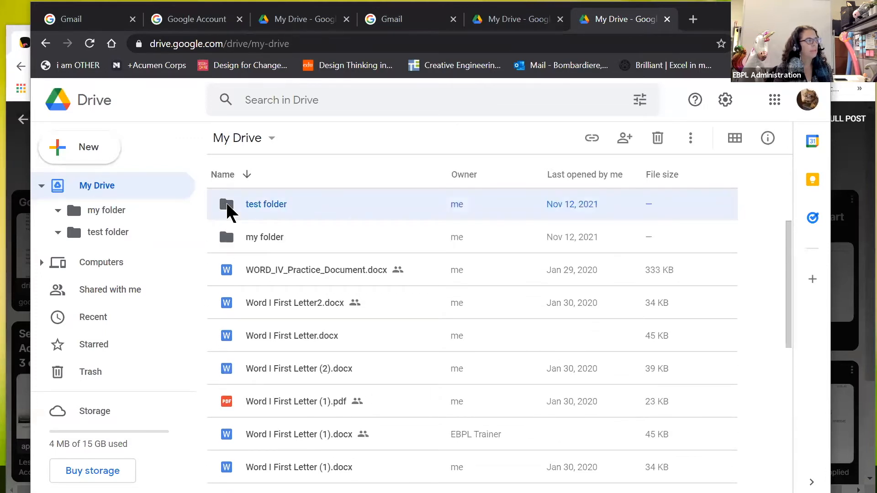
double_click(228, 208)
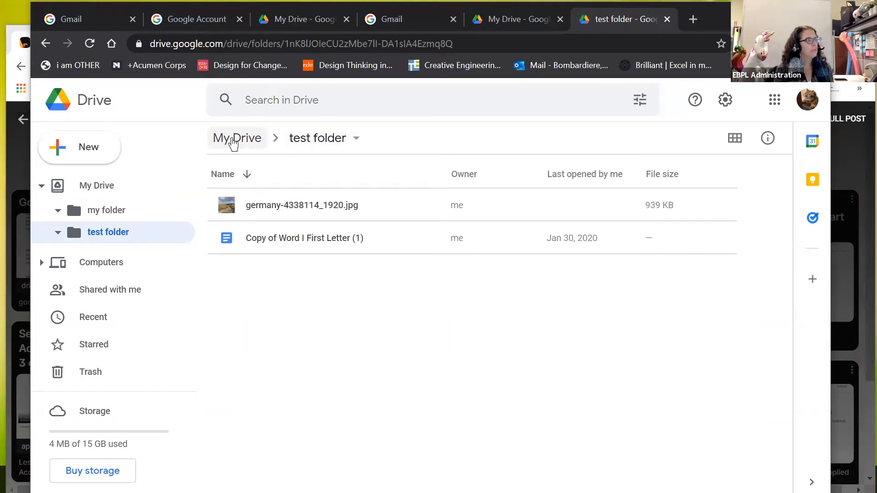
click(233, 144)
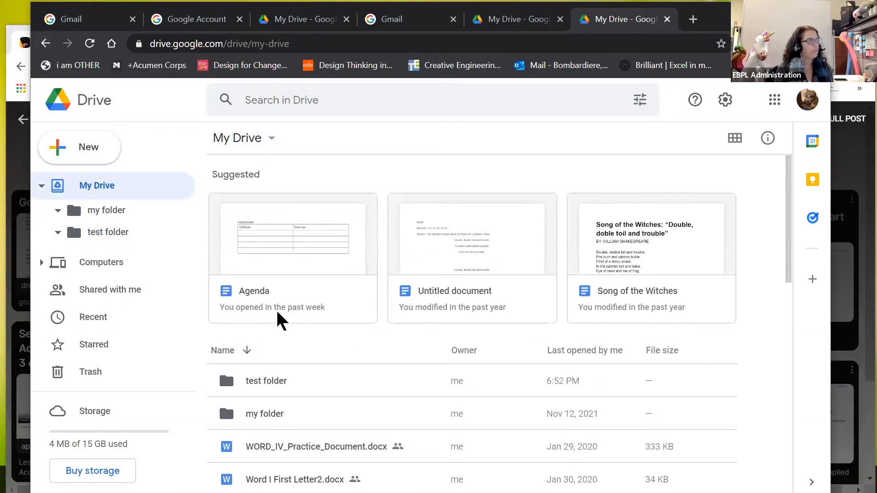
double_click(270, 418)
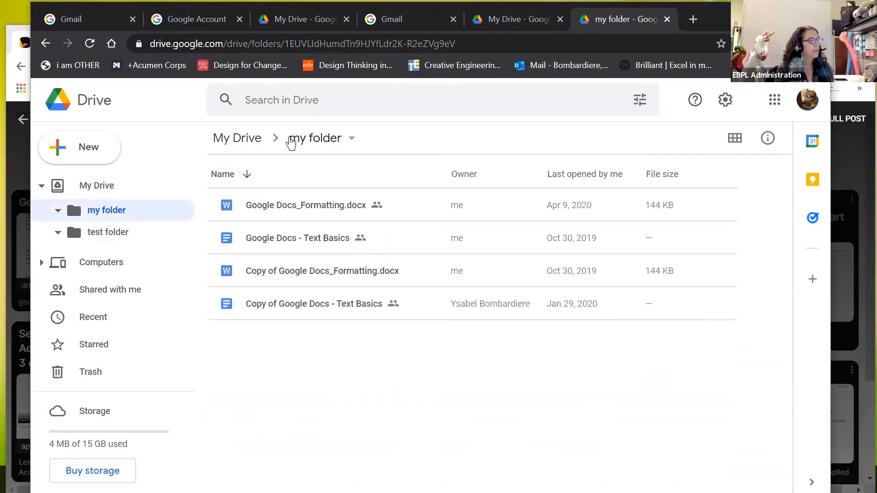
click(242, 140)
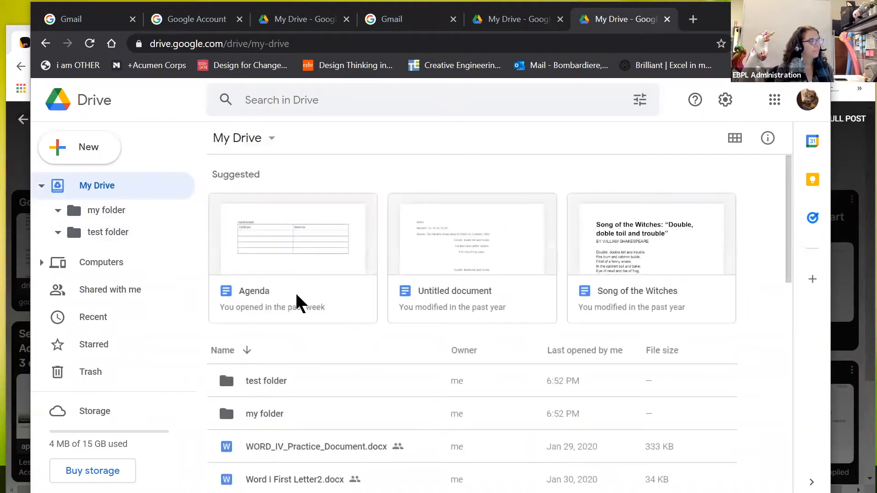
scroll(295, 291, down, 4)
scroll(296, 294, down, 2)
scroll(298, 283, up, 2)
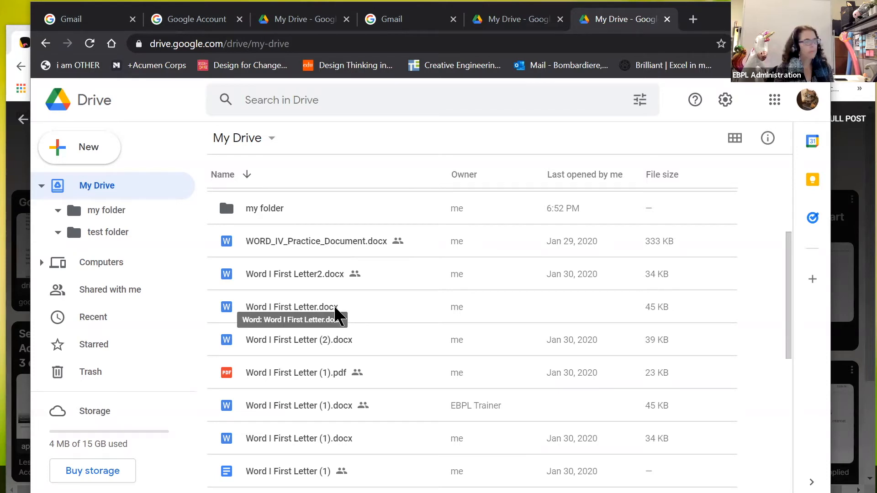
scroll(348, 351, down, 1)
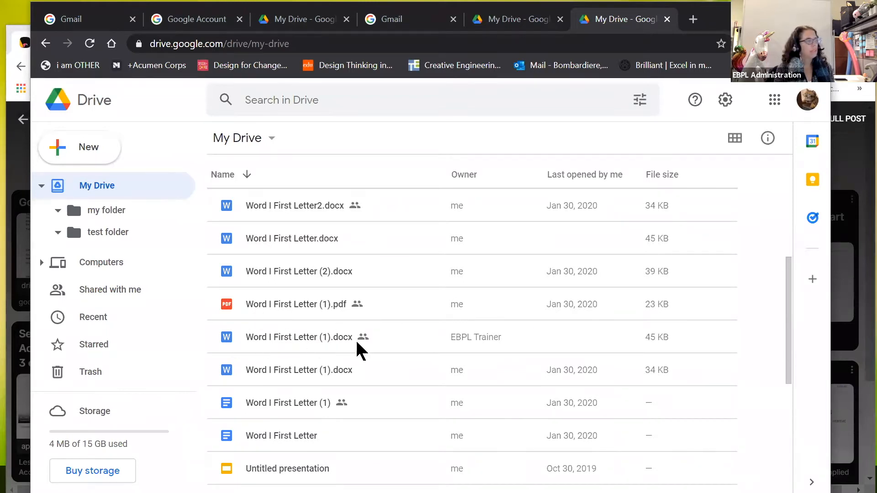
scroll(356, 343, down, 2)
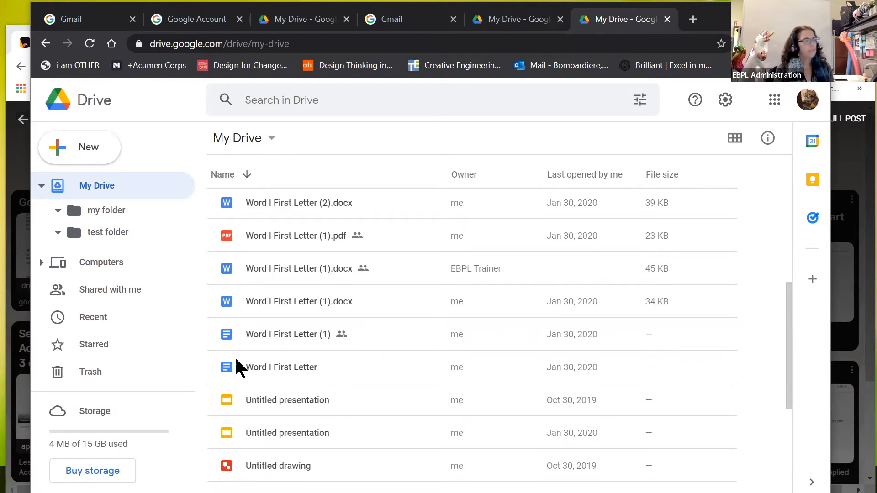
scroll(344, 366, down, 2)
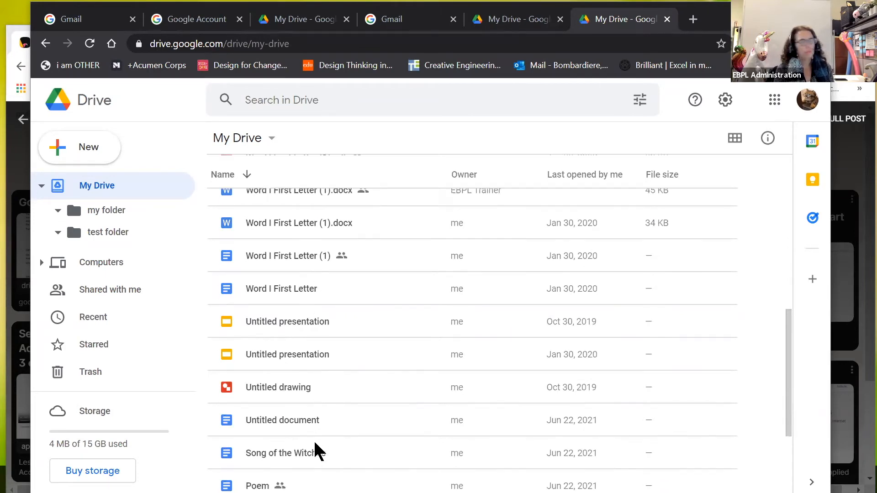
scroll(317, 406, down, 3)
scroll(316, 362, down, 1)
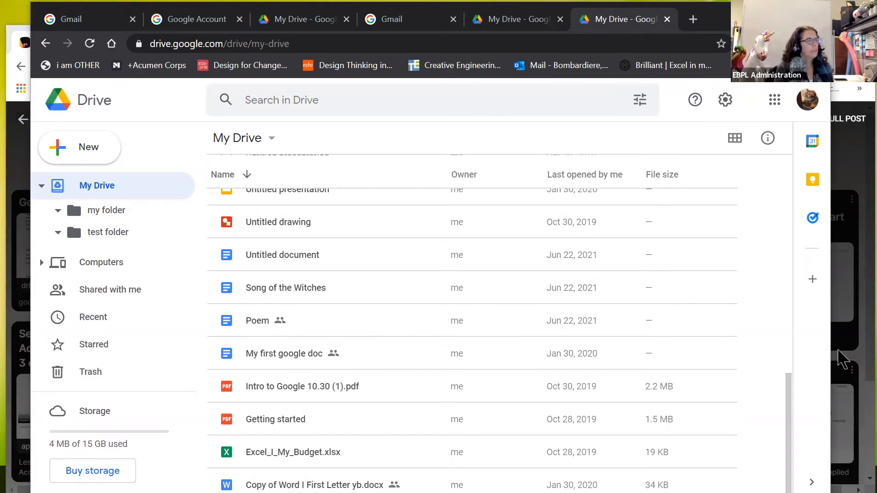
drag(791, 389, 791, 157)
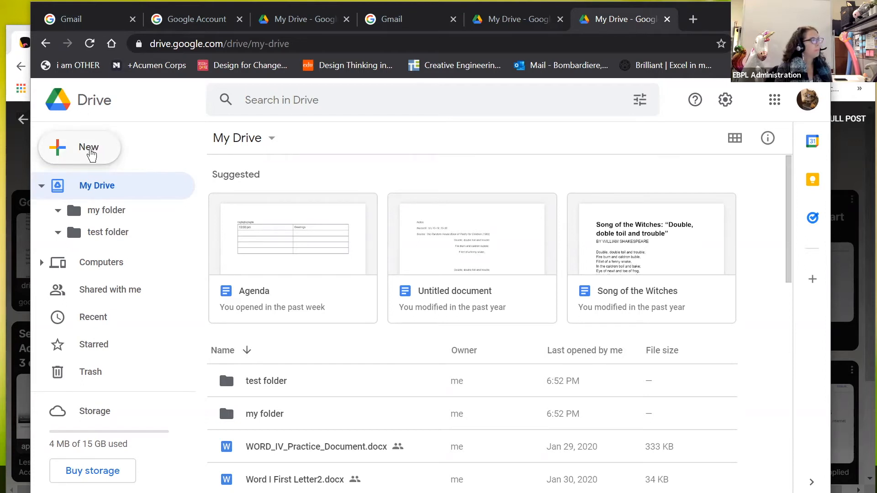
Step: Choose File upload from the New menu to bring up the computer's Open dialog
click(91, 153)
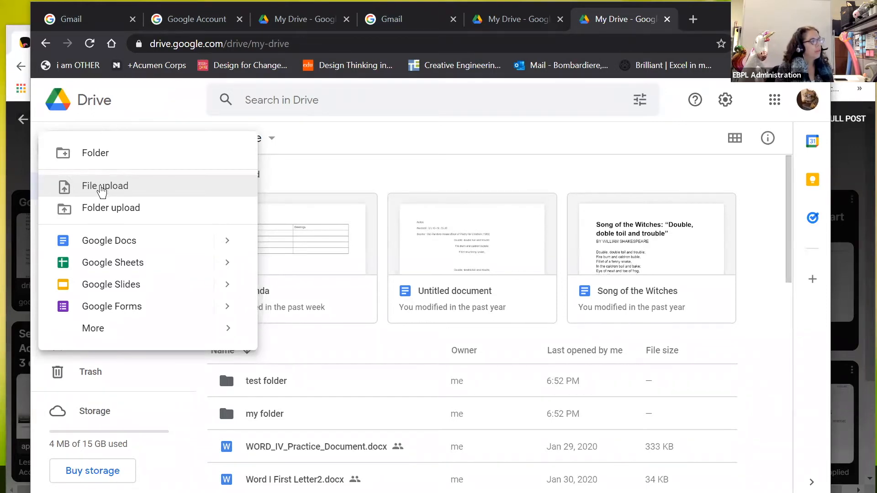
click(101, 185)
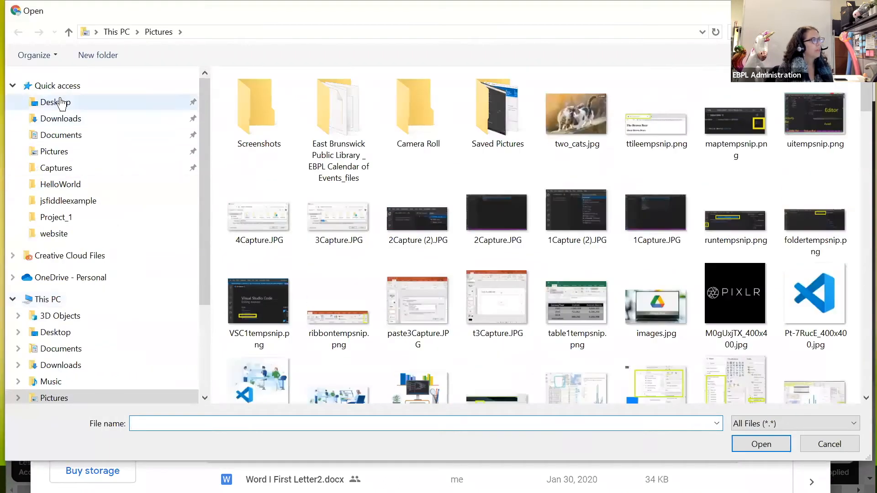
Step: Upload Word I Practice File.docx from the Desktop into My Drive
click(62, 104)
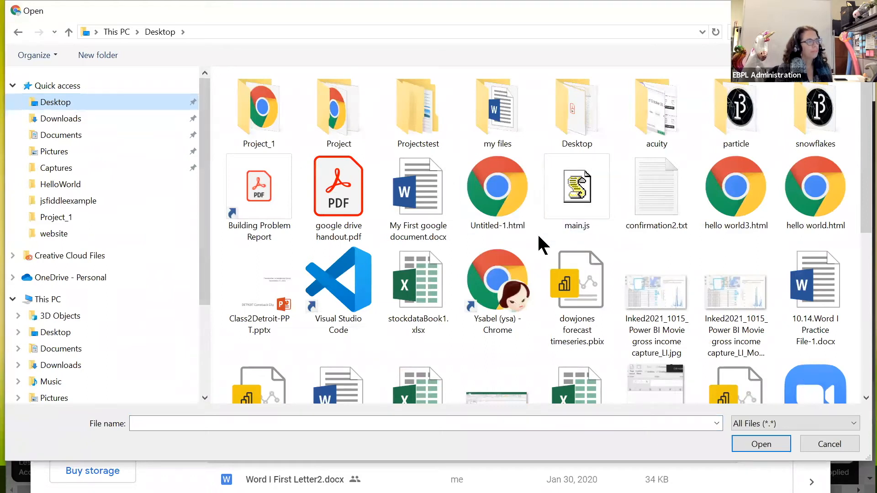
scroll(542, 243, down, 6)
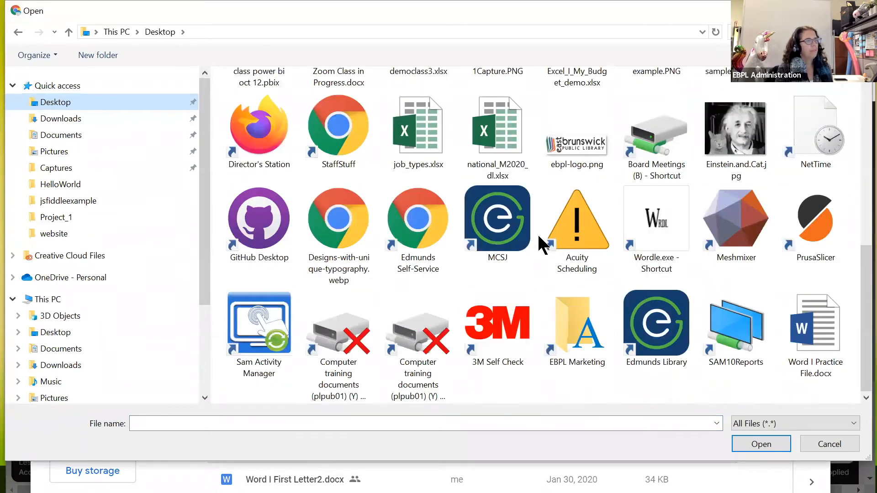
scroll(540, 251, up, 2)
scroll(540, 251, down, 2)
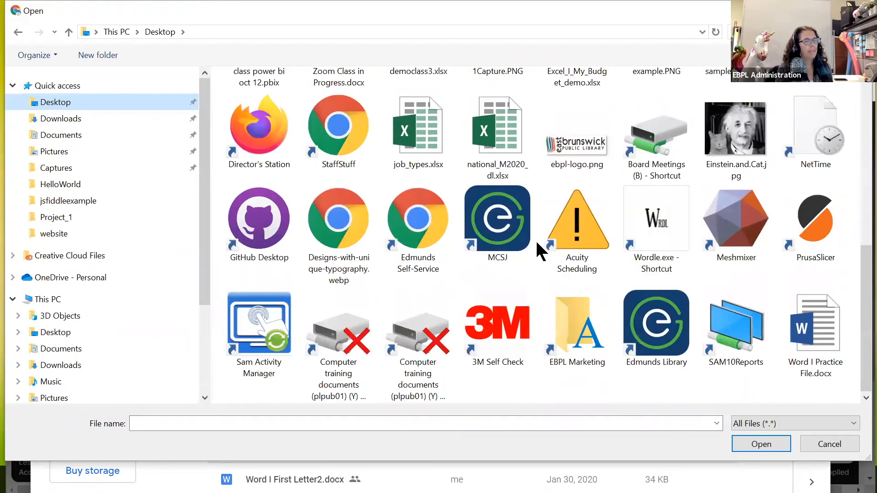
click(817, 340)
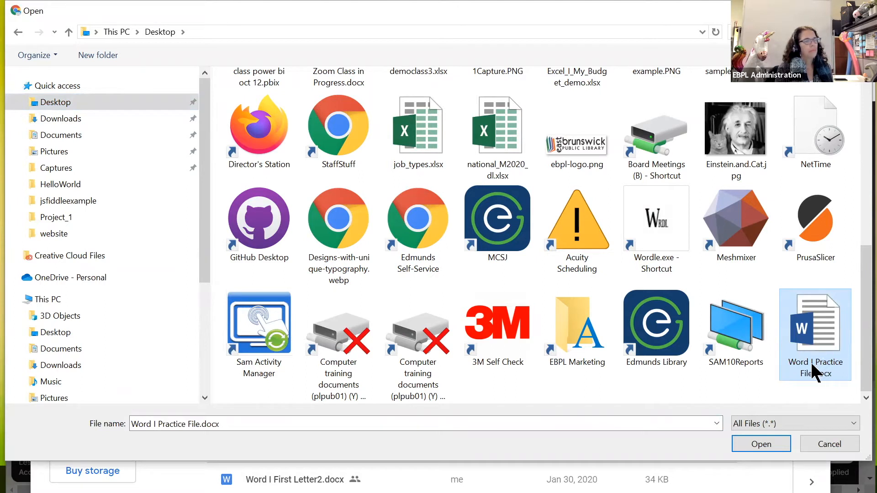
click(762, 446)
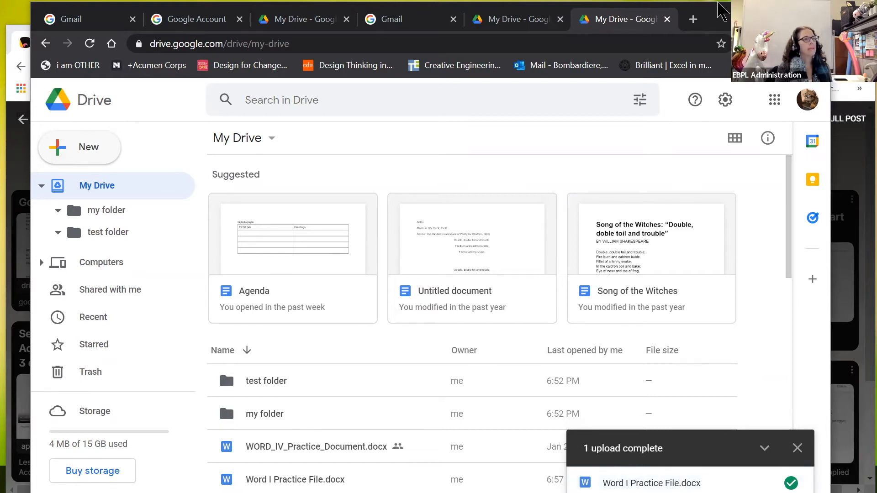
Step: Shorten the browser window, locate the uploaded Word file, close the upload notice, and view Recent
drag(717, 12, 697, 27)
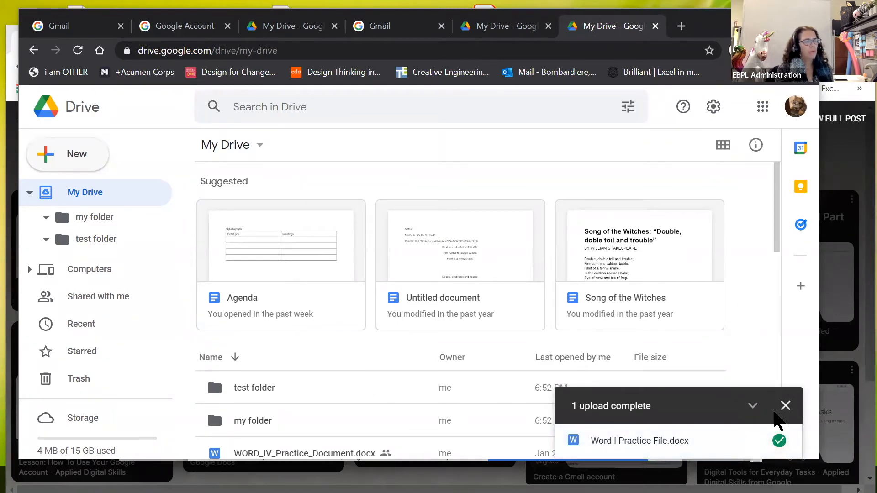
click(778, 442)
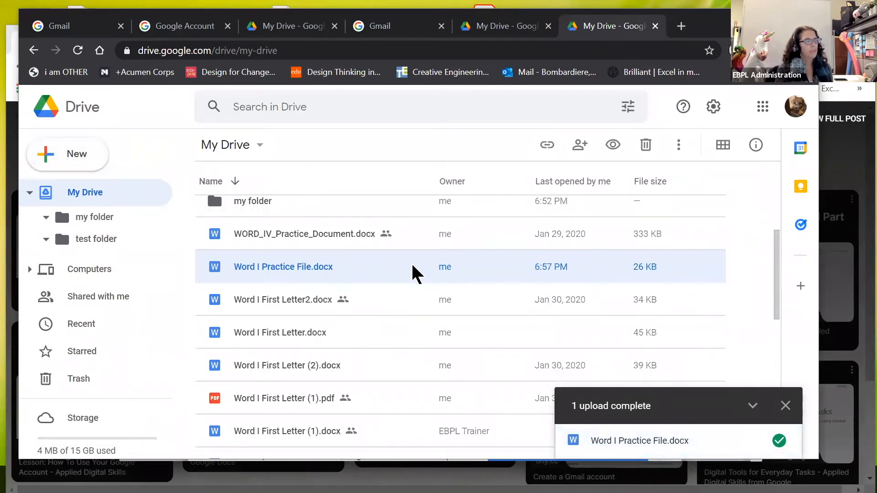
click(786, 407)
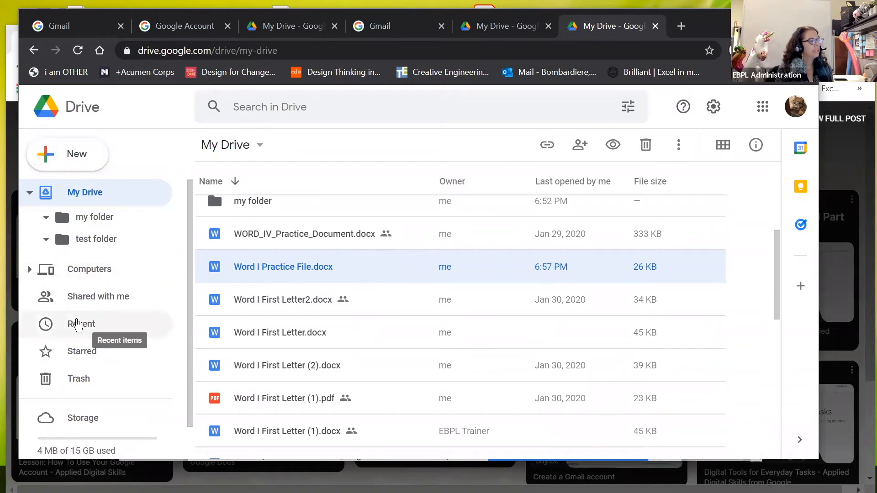
click(78, 324)
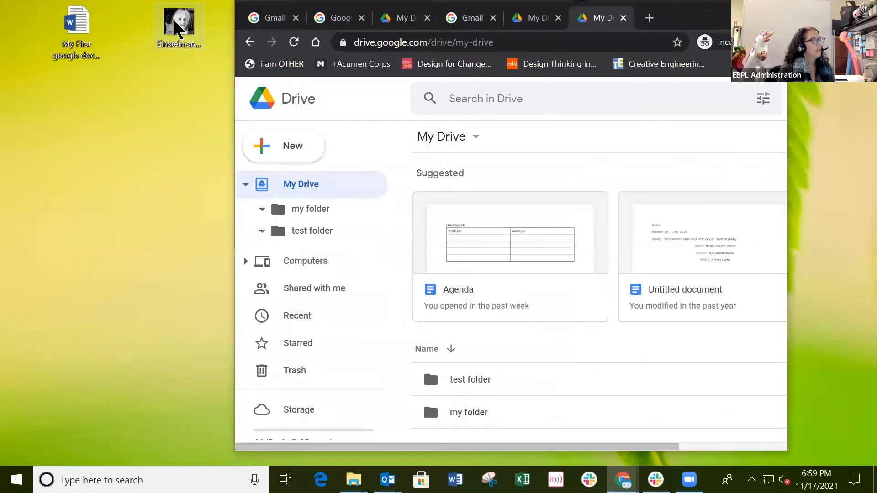
Step: Drop Einstein.and.Cat.jpg into My Drive to upload it, then widen the browser across the screen
drag(179, 23, 636, 378)
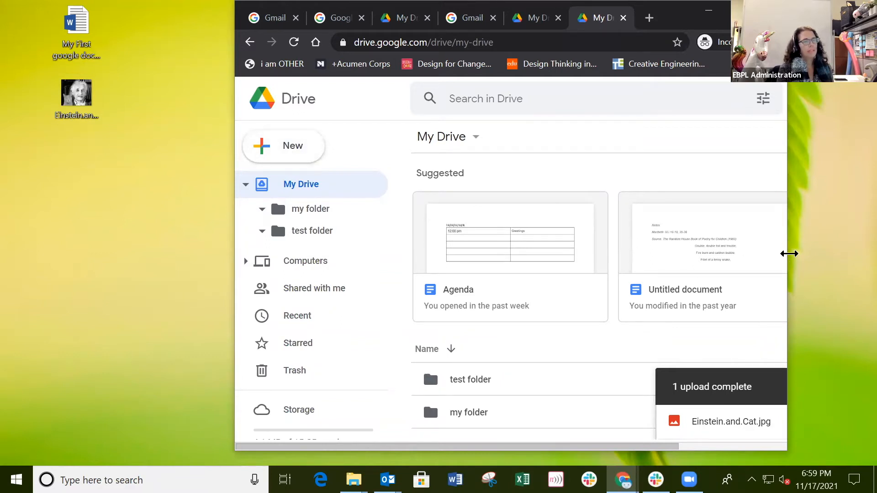
drag(790, 254, 854, 254)
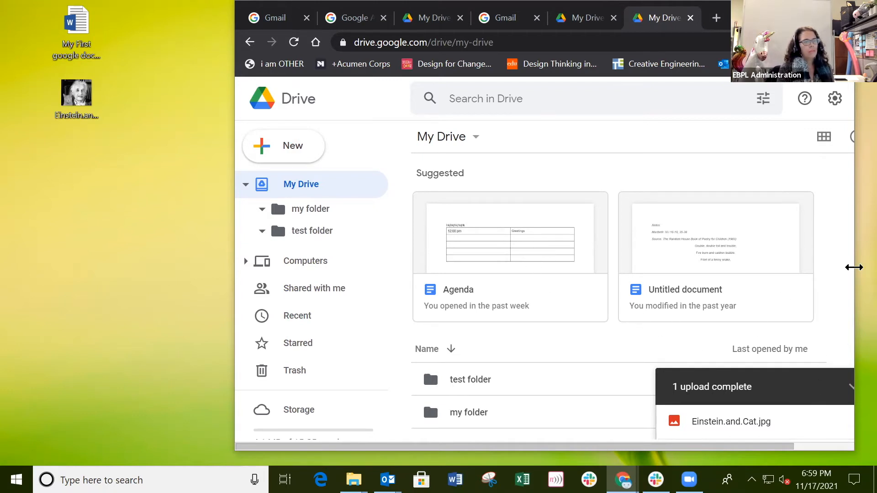
drag(854, 268, 875, 267)
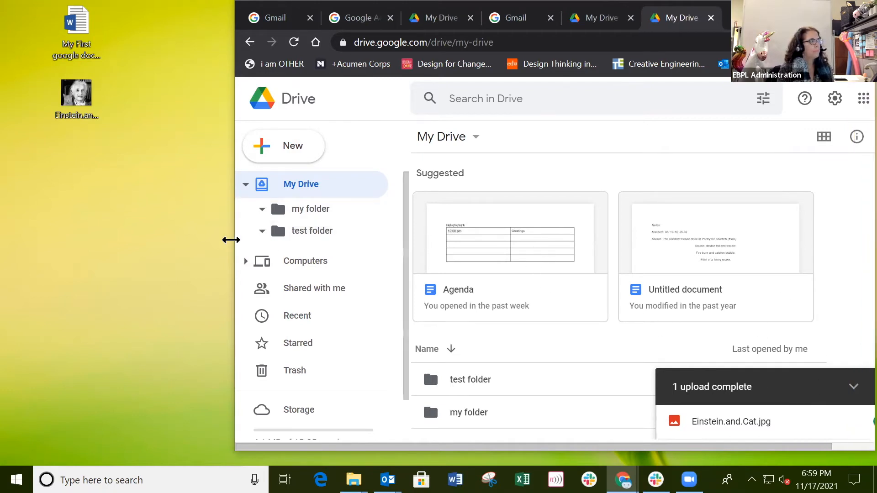
drag(231, 240, 65, 240)
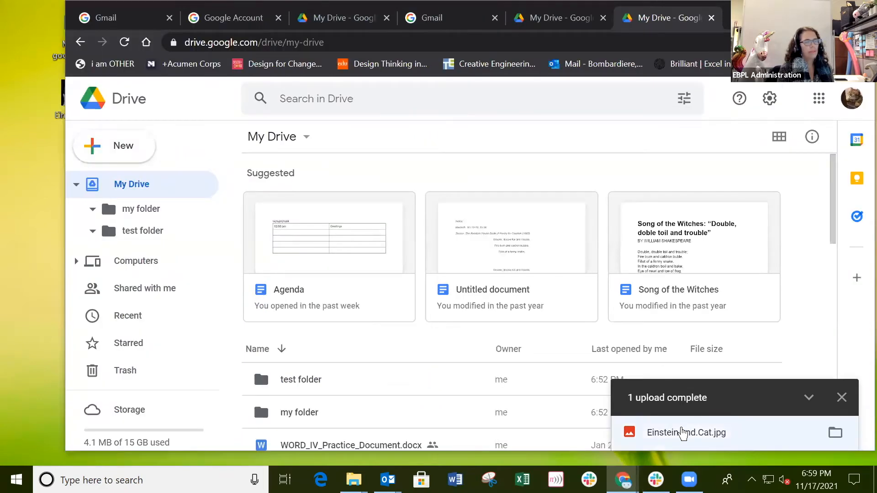
Step: Show the uploaded Einstein.and.Cat.jpg's location in test folder, then return to My Drive
click(835, 434)
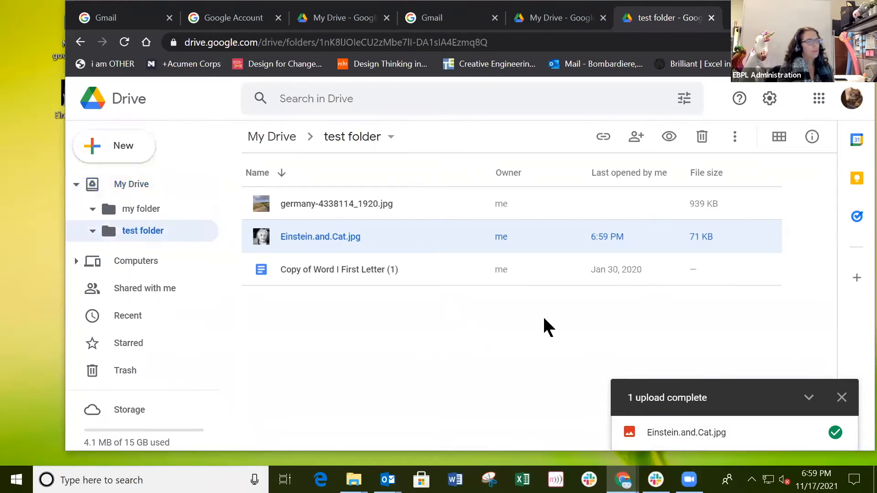
click(126, 187)
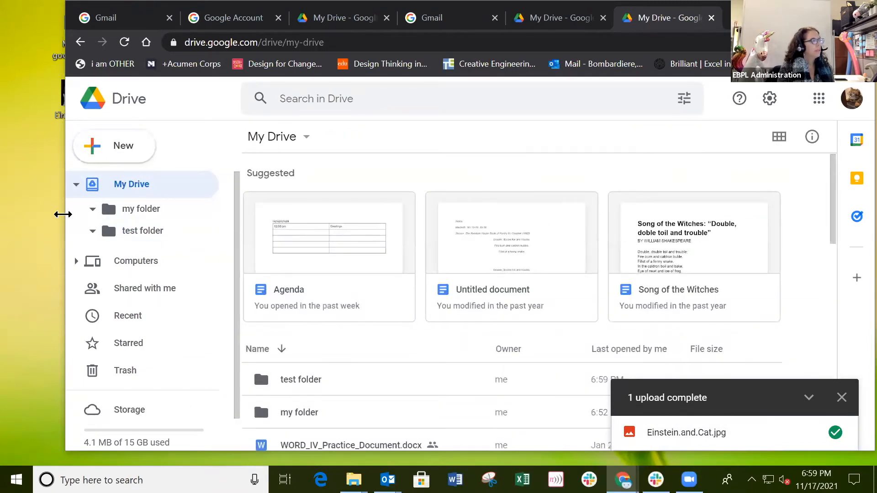
drag(63, 214, 219, 214)
scroll(646, 316, down, 3)
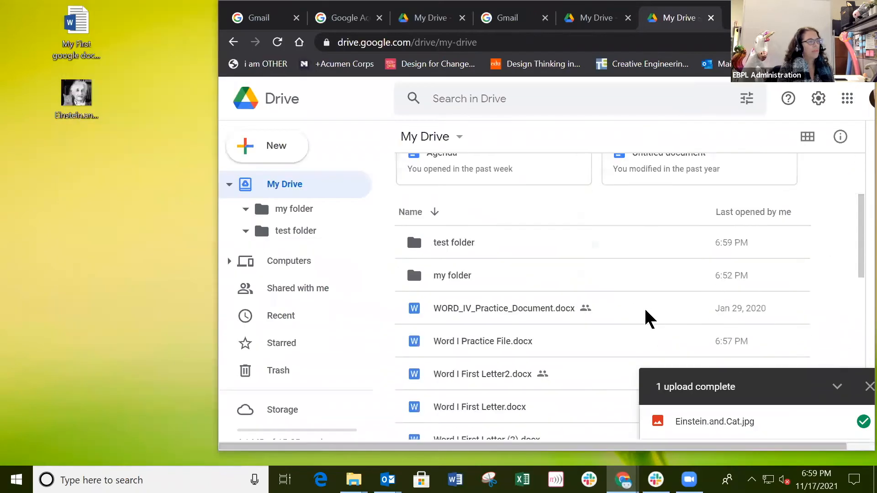
Step: Upload Einstein.and.Cat.jpg into My Drive again, check where it saved, and close the upload summary
drag(63, 94, 451, 328)
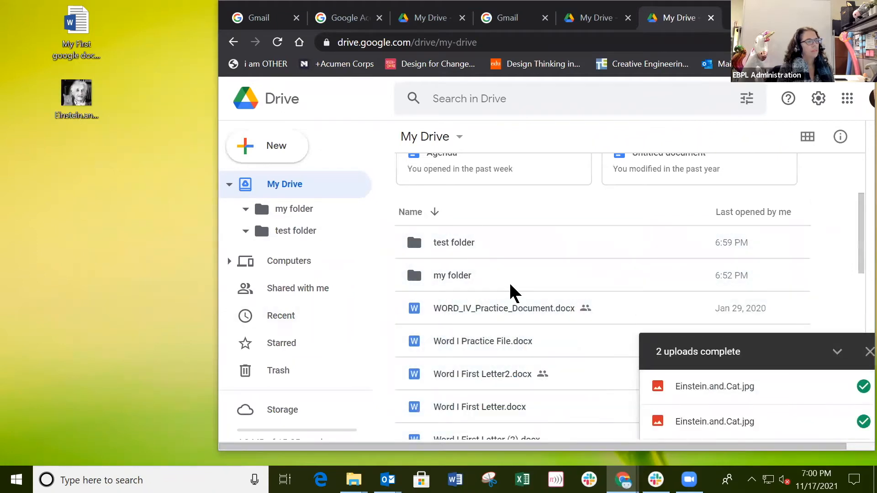
click(863, 424)
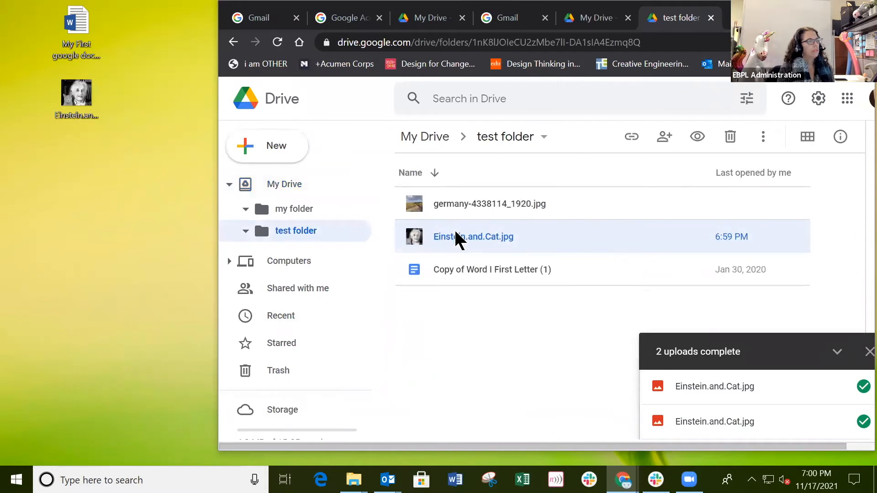
click(274, 187)
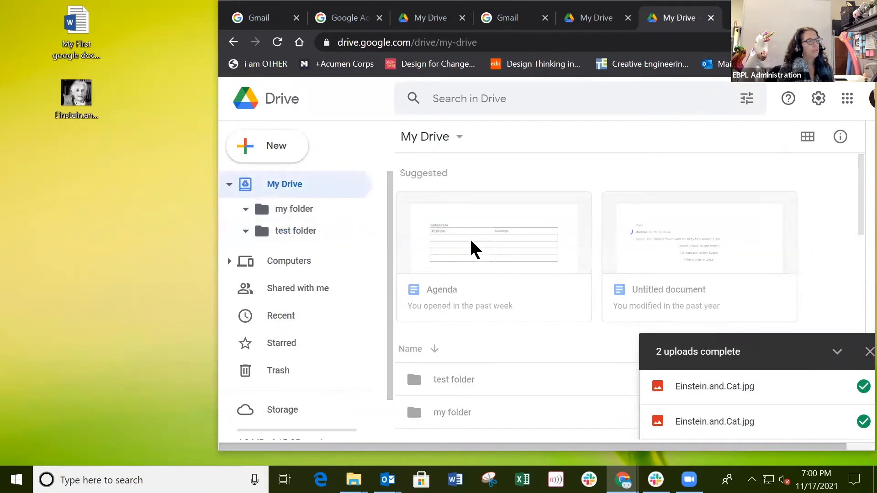
click(868, 353)
scroll(525, 311, down, 5)
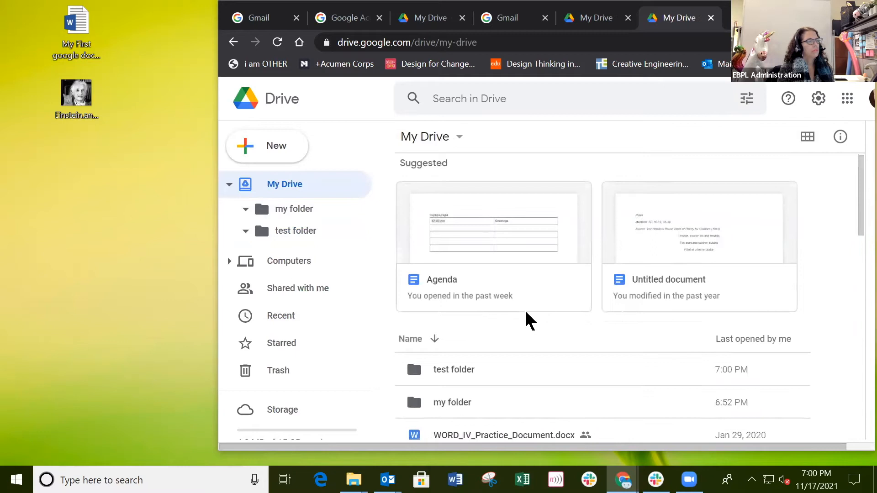
scroll(527, 312, up, 3)
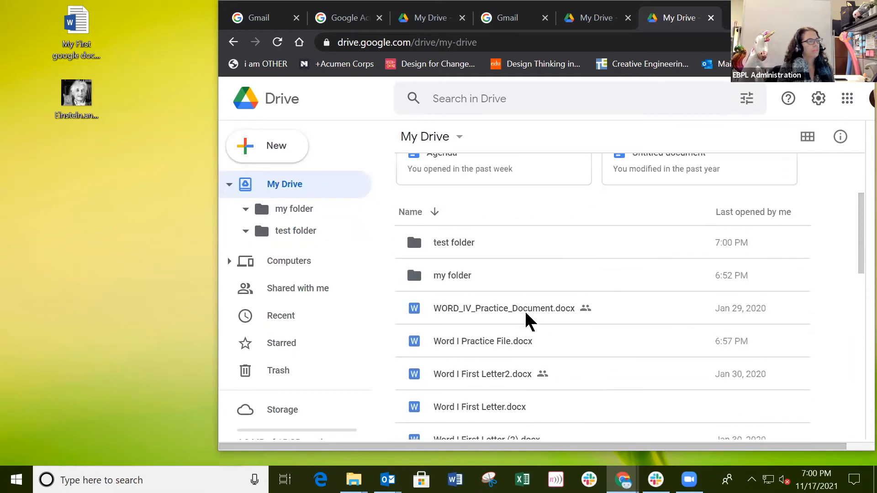
Step: Re-upload Einstein.and.Cat.jpg with Keep both files so it saves as Einstein.and.Cat (1).jpg
drag(70, 98, 468, 362)
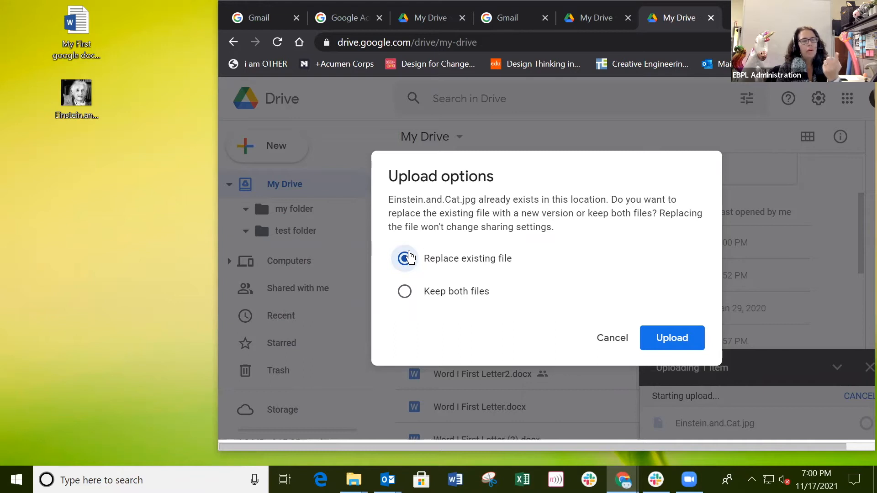
click(404, 299)
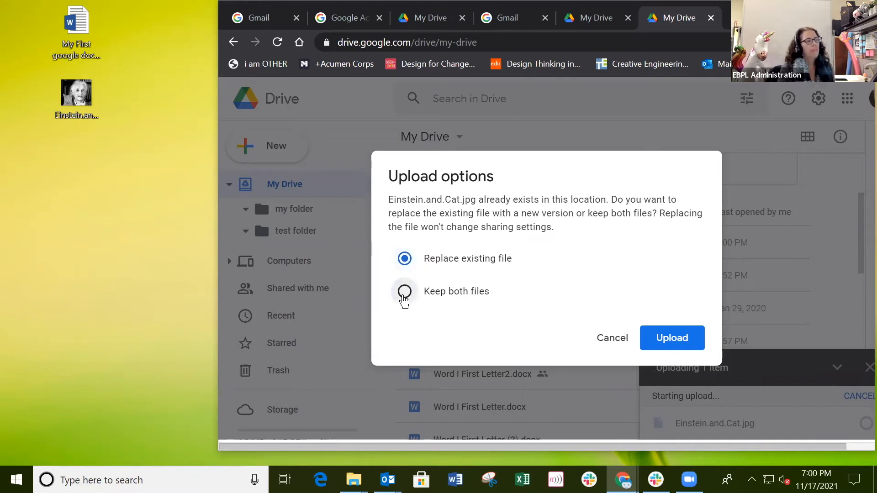
click(672, 339)
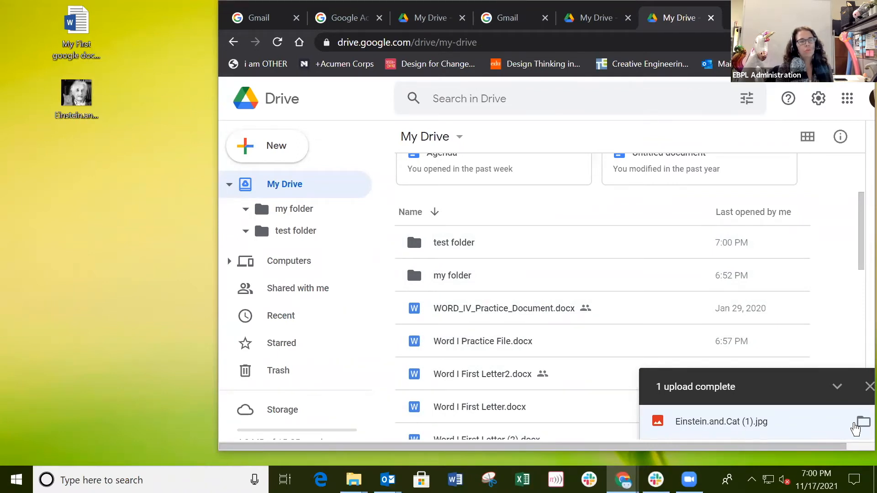
Step: Locate Einstein.and.Cat (1).jpg in the My Drive list from the upload panel, then close the panel
click(864, 422)
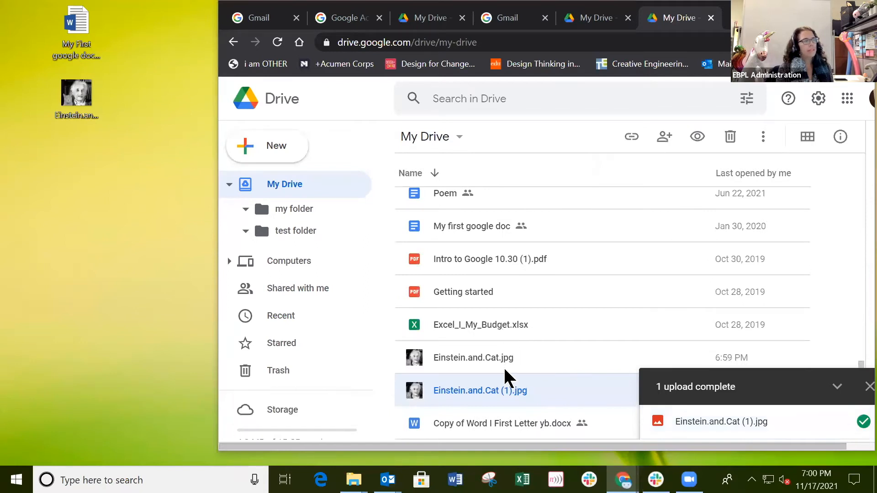
click(869, 387)
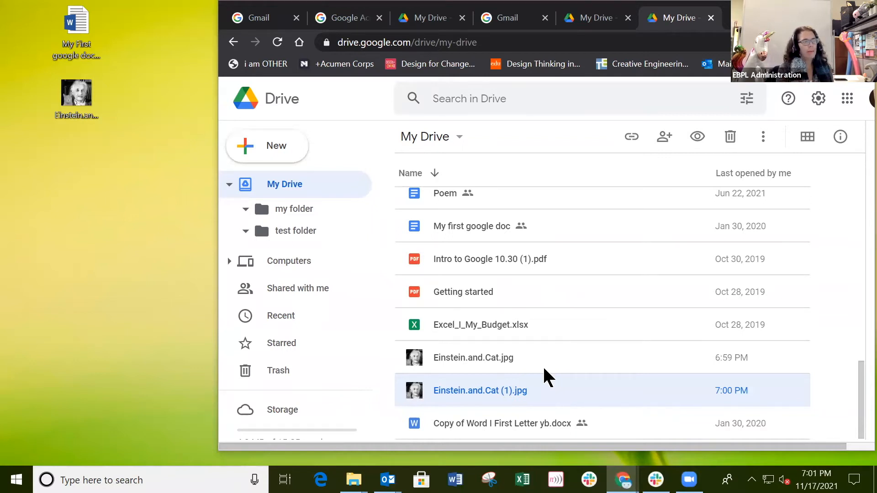
scroll(547, 355, up, 15)
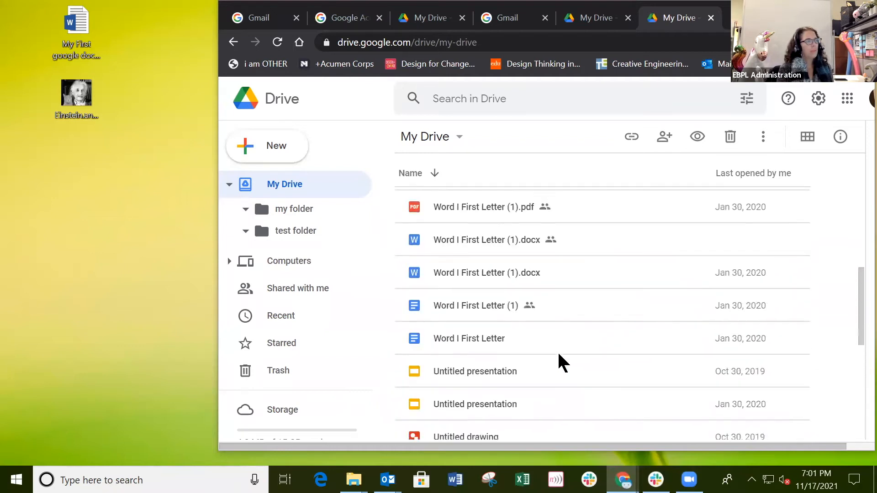
scroll(563, 362, down, 10)
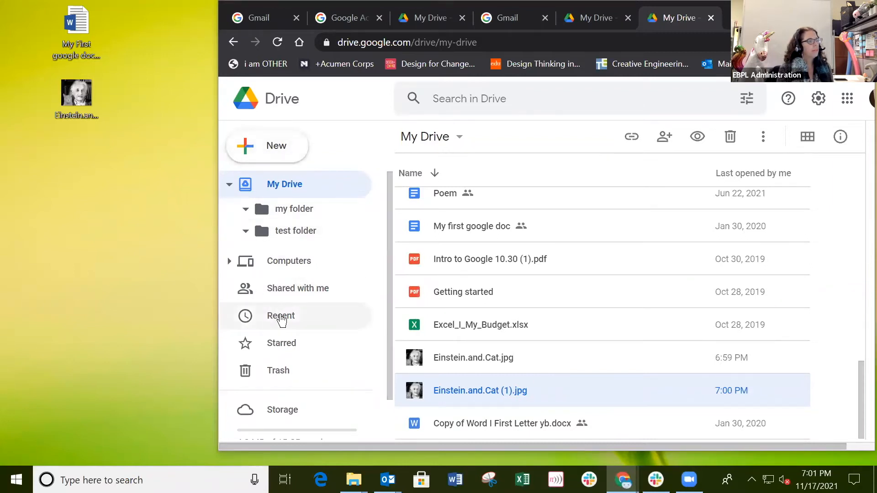
Step: In Recent, check where Einstein.and.Cat (1).jpg and both Einstein.and.Cat.jpg copies are stored
click(281, 315)
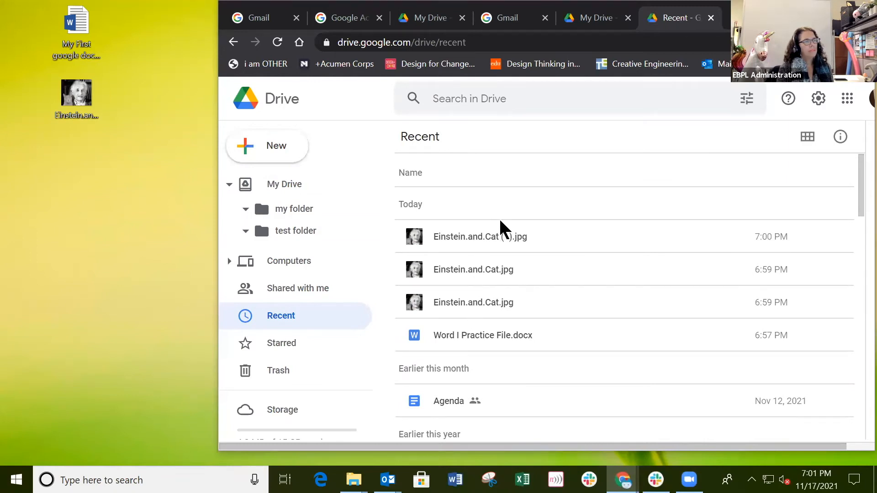
click(501, 302)
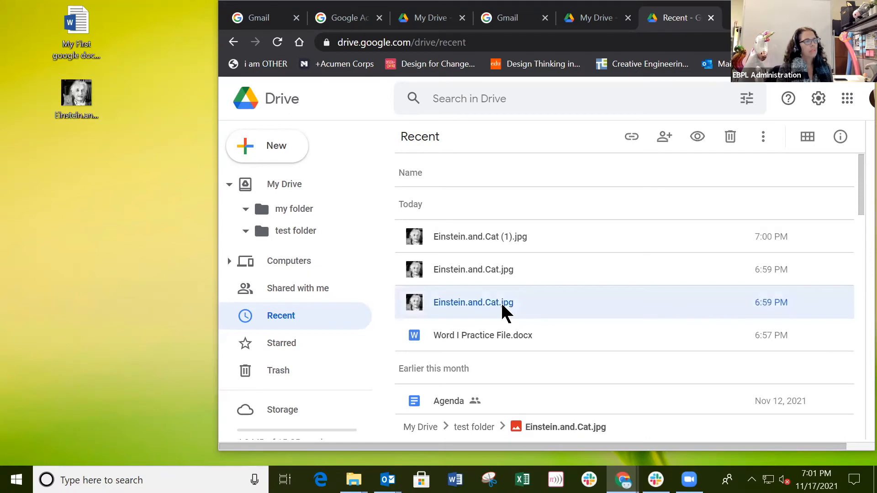
click(501, 269)
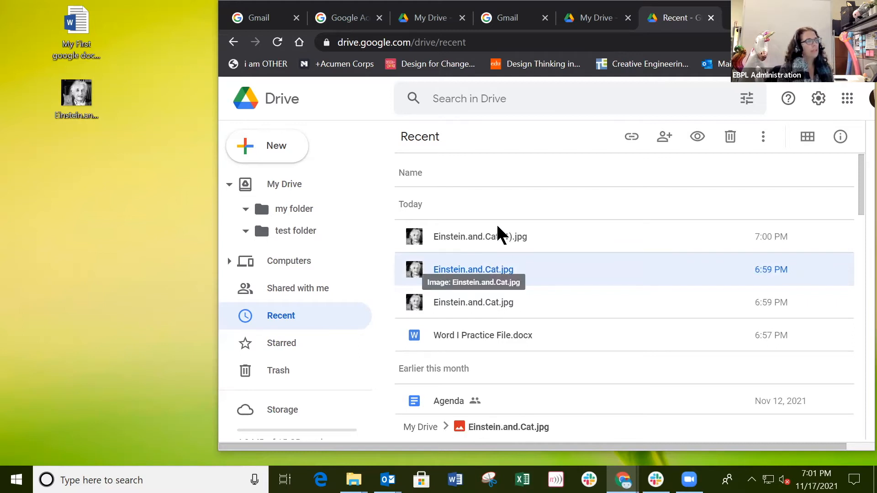
click(500, 236)
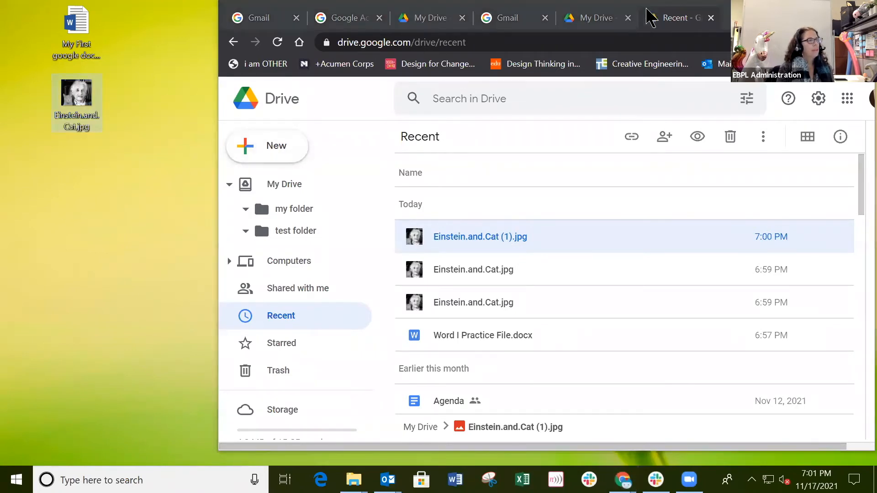
Step: Rearrange the browser window and drag stockdataBook1.xlsx from the desktop into My Drive
drag(768, 11, 644, 46)
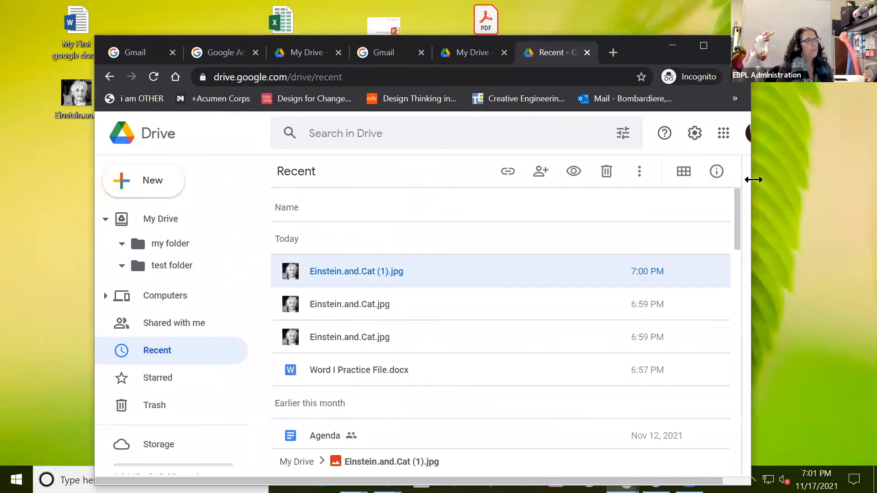
drag(754, 179, 607, 180)
click(161, 219)
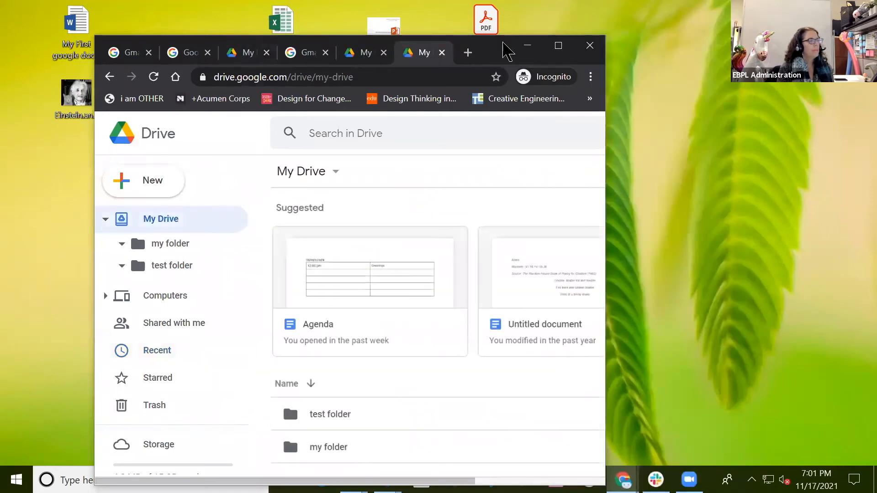
drag(499, 45, 713, 9)
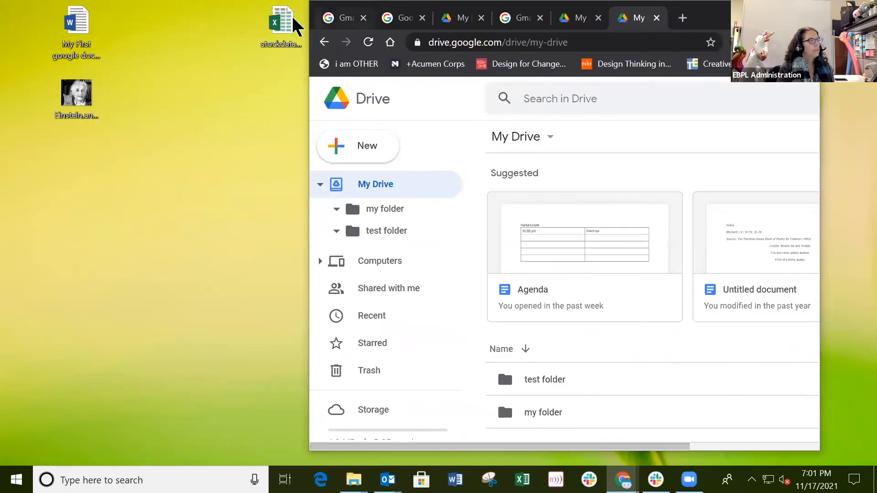
drag(283, 28, 660, 356)
Step: Confirm stockdataBook1.xlsx tops the Recent list and check its storage location
scroll(669, 283, down, 6)
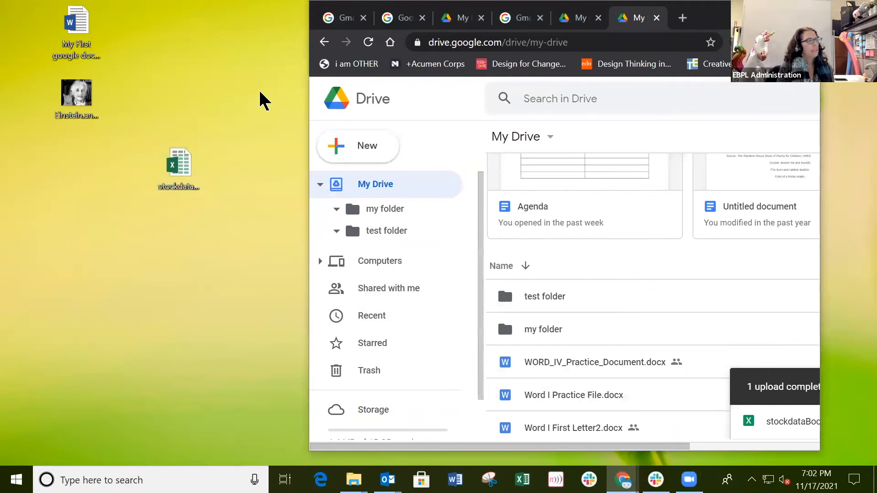
scroll(643, 391, down, 10)
scroll(643, 393, down, 2)
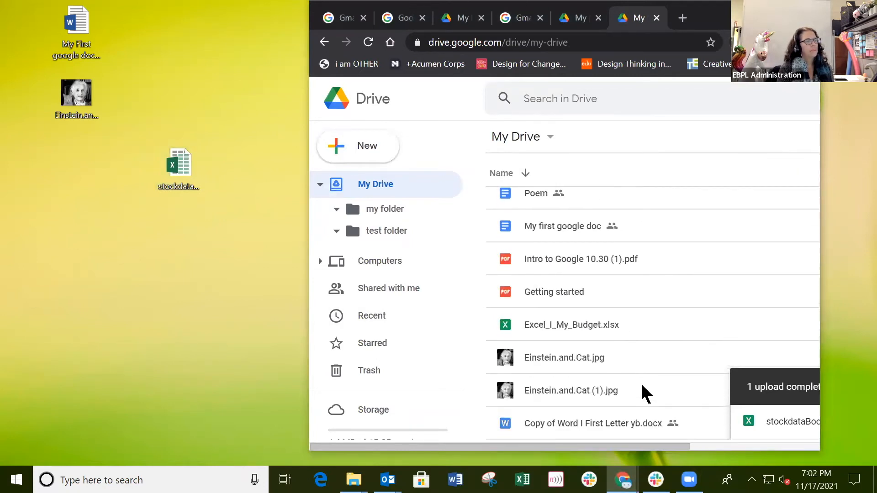
scroll(590, 310, up, 1)
scroll(589, 316, up, 10)
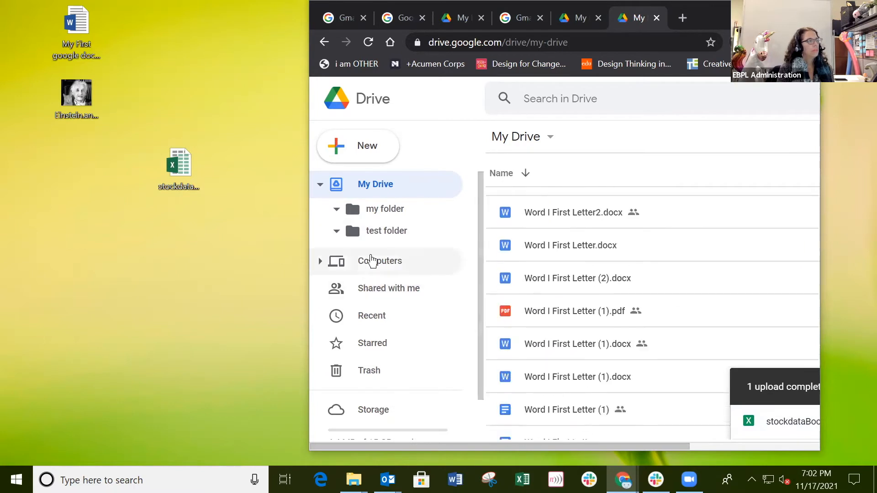
click(376, 316)
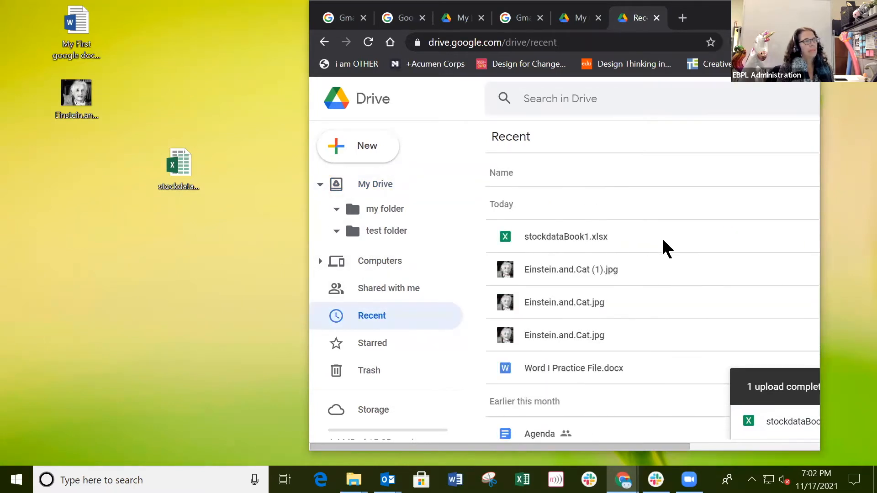
click(637, 235)
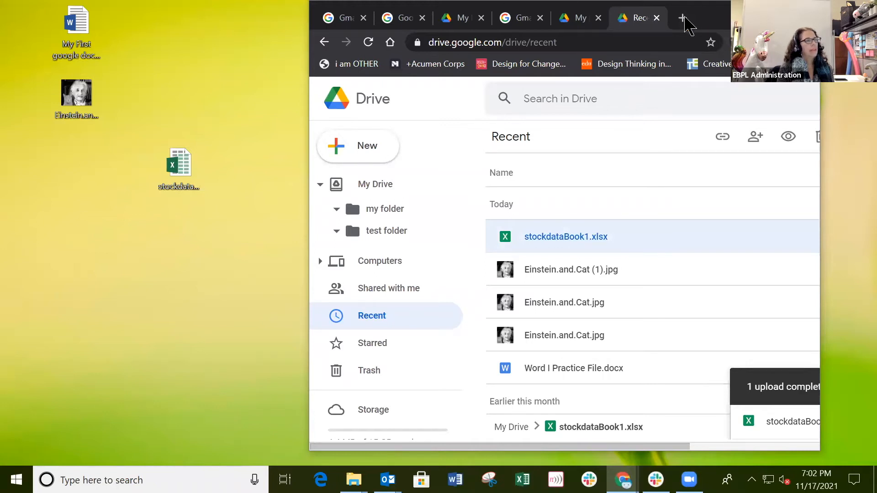
Step: Drag Class2Detroit-PPT.pptx from the desktop into My Drive, then widen the browser window
drag(686, 21, 779, 21)
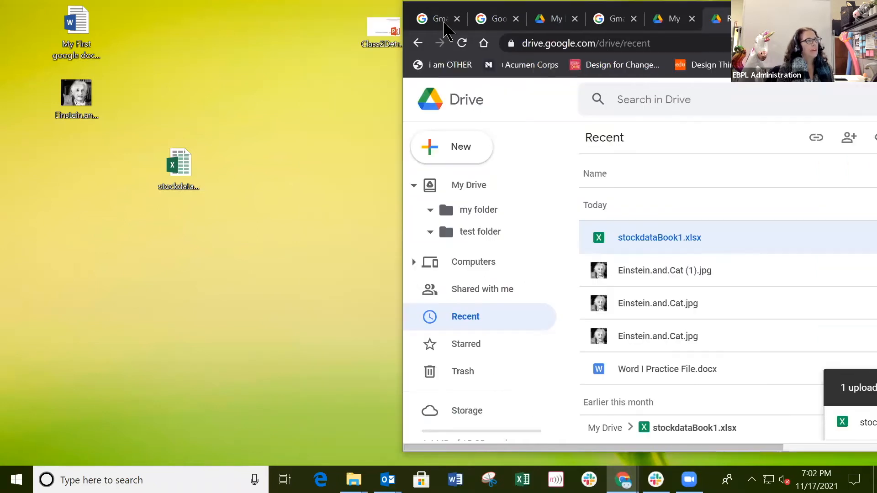
drag(383, 34, 180, 48)
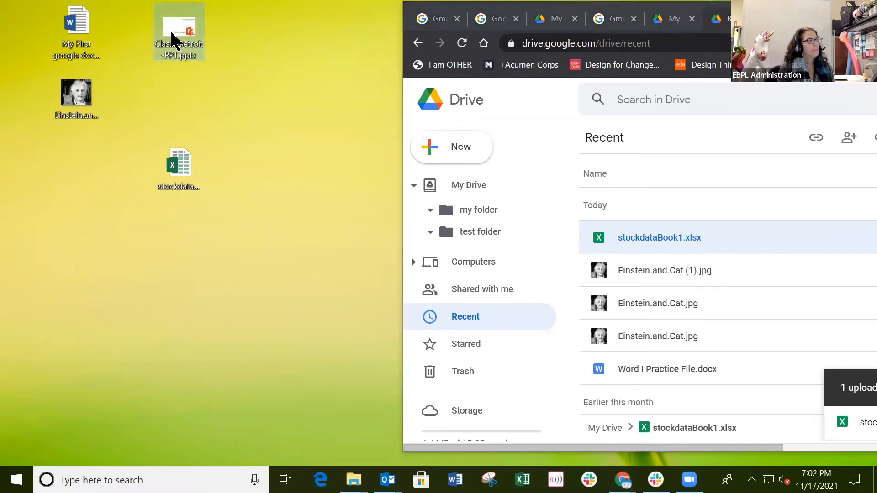
click(472, 185)
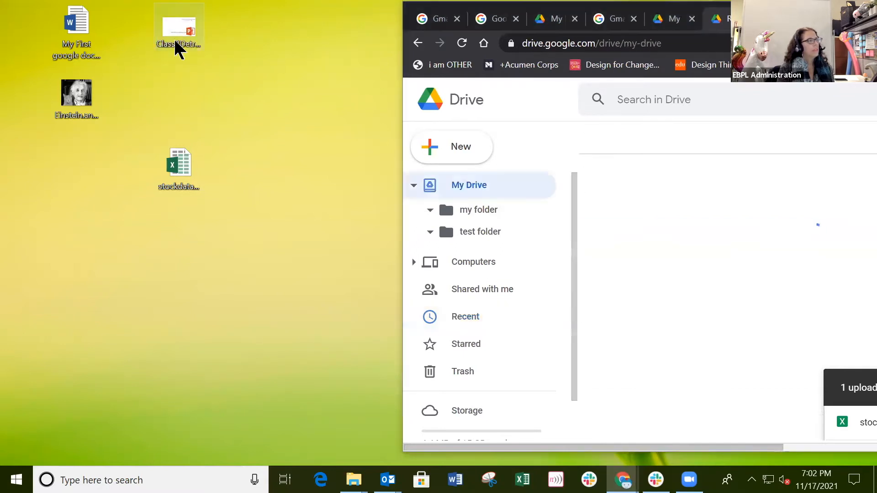
scroll(765, 290, down, 15)
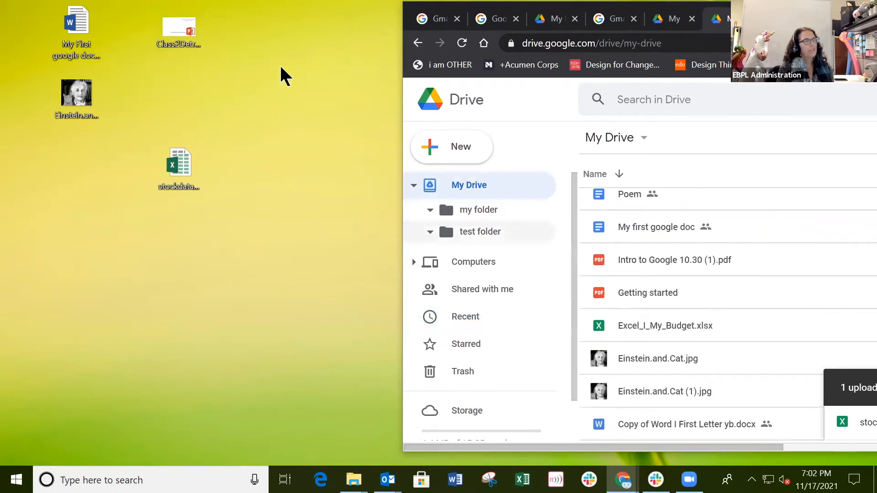
drag(174, 35, 671, 354)
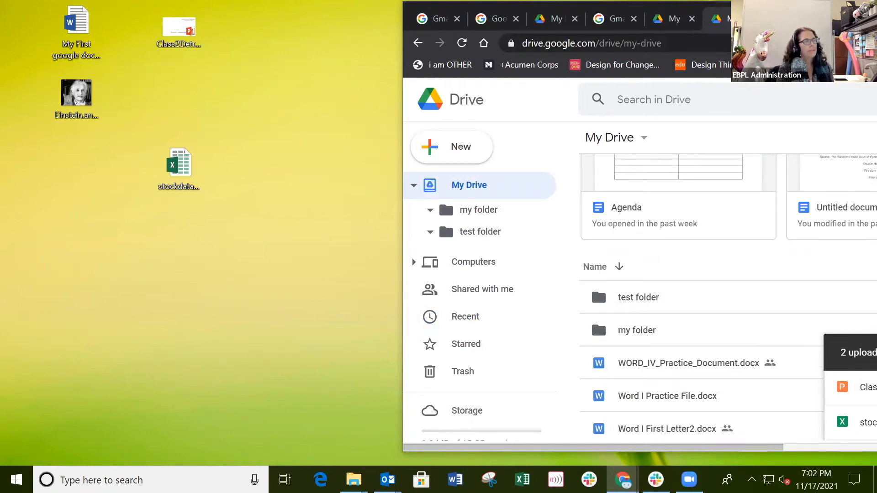
drag(804, 12, 589, 11)
drag(701, 258, 833, 274)
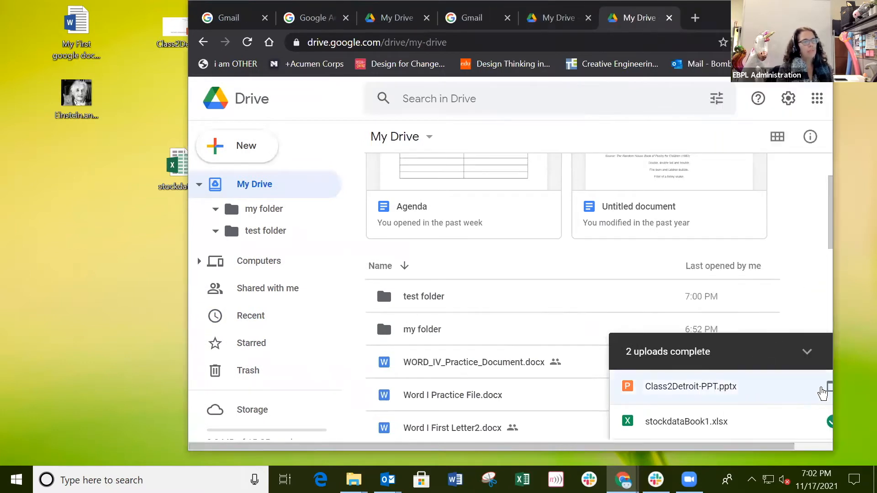
Step: Locate the uploaded Class2Detroit-PPT.pptx and select it in the Recent list
click(829, 392)
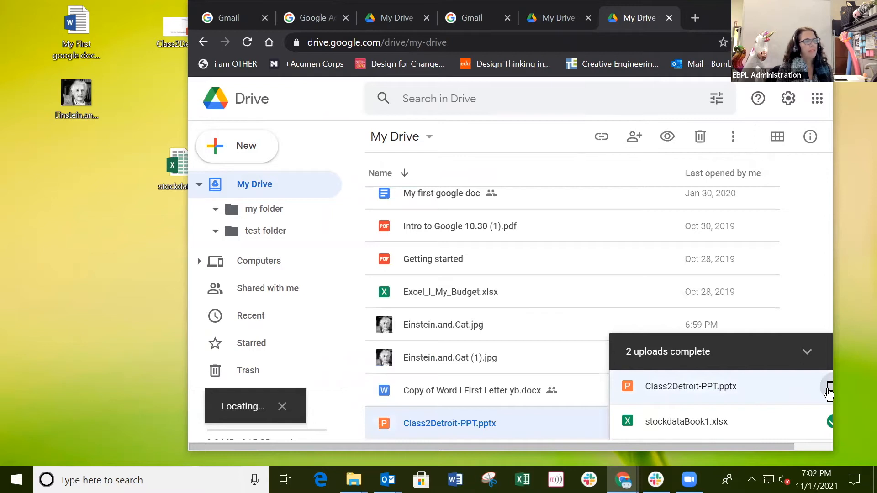
click(830, 388)
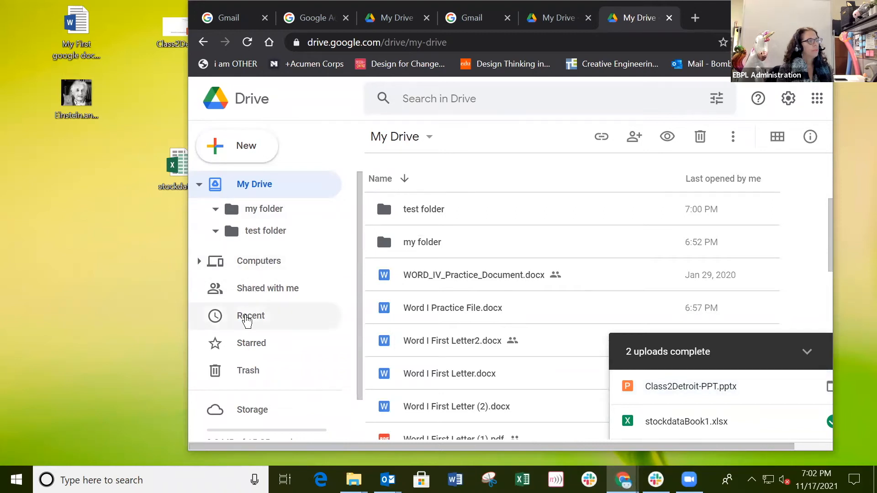
click(247, 316)
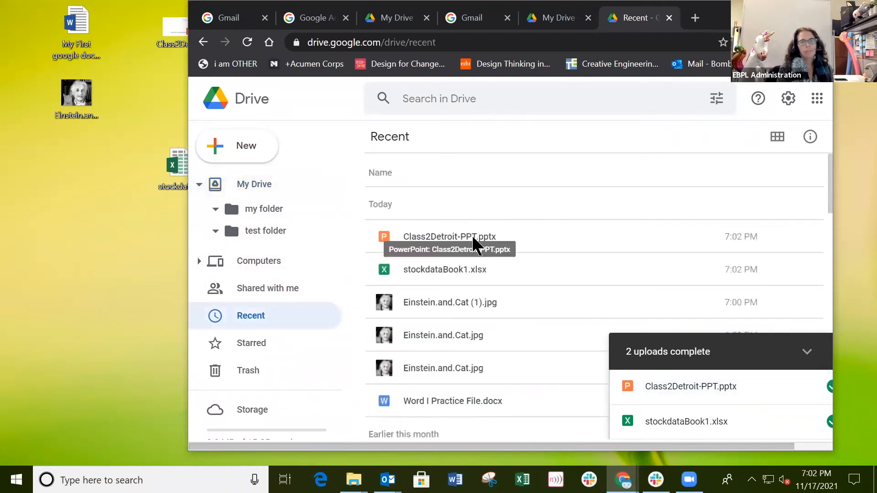
click(474, 238)
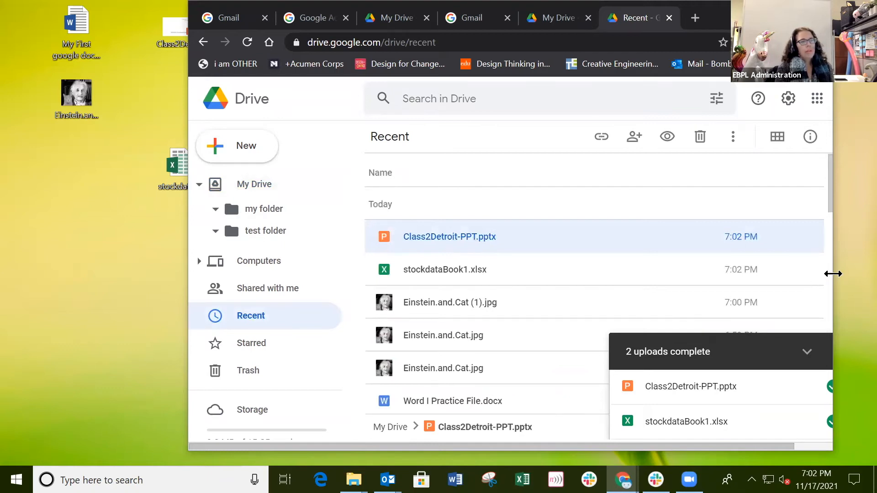
Step: Widen the window, return to My Drive, close the upload panel and select Class2Detroit-PPT.pptx
drag(833, 274, 876, 275)
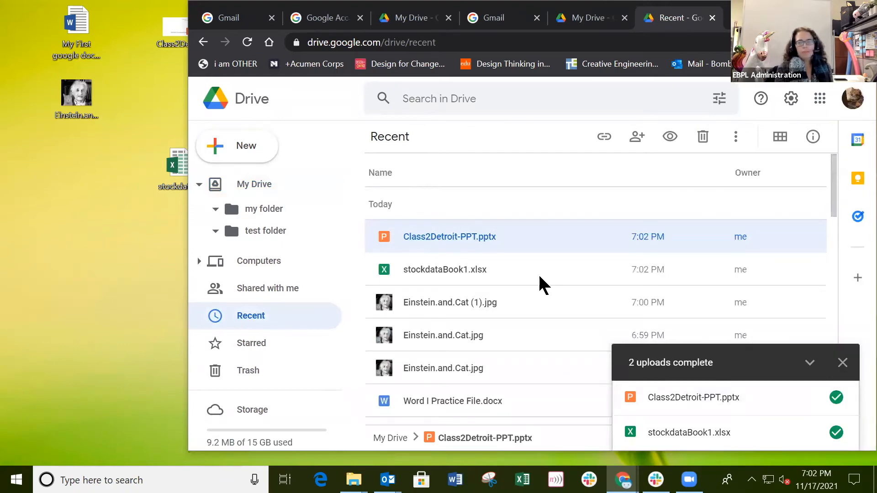
click(256, 185)
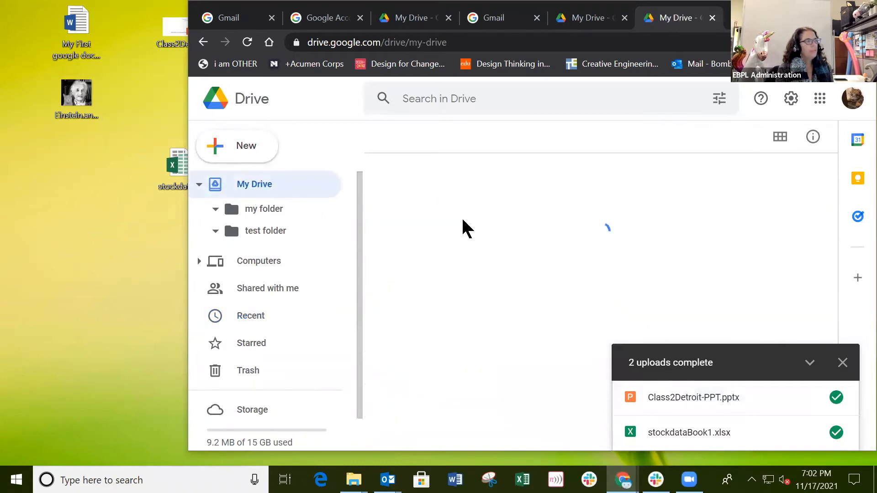
click(843, 363)
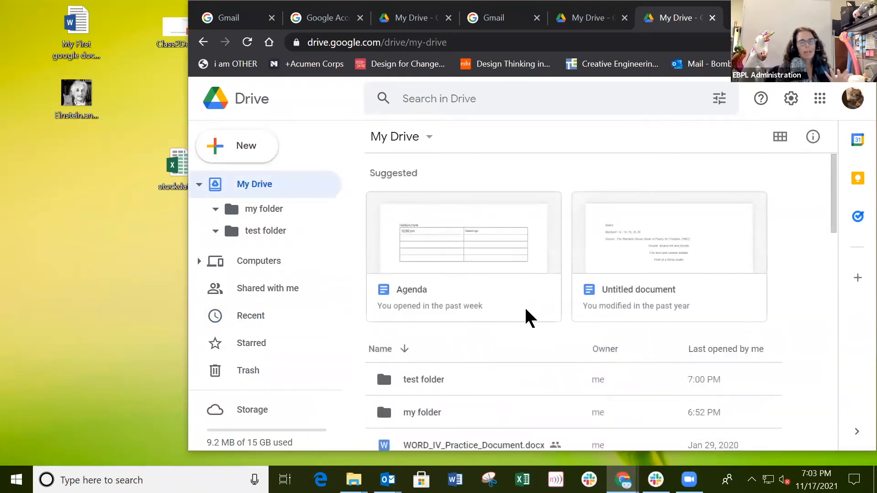
scroll(527, 309, down, 15)
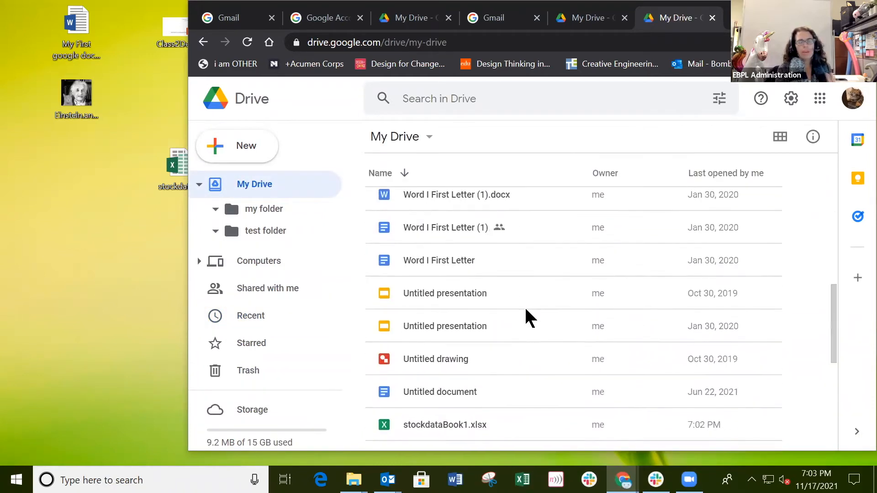
scroll(527, 317, down, 1)
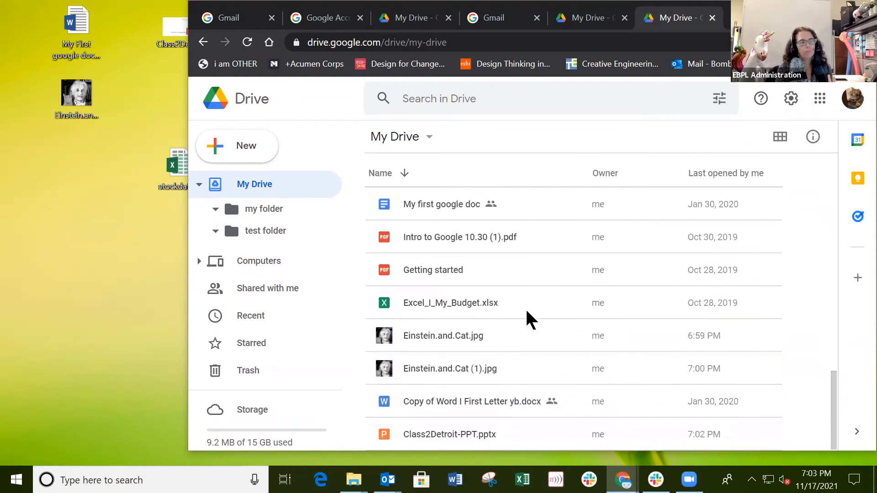
click(475, 435)
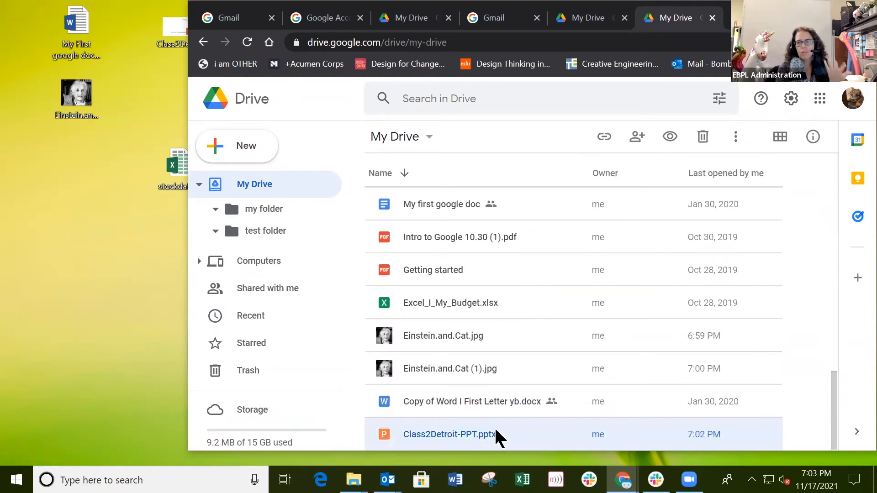
Step: Open Class2Detroit-PPT.pptx in Google Slides, dismiss the welcome dialog, and view slides 2–5
double_click(460, 437)
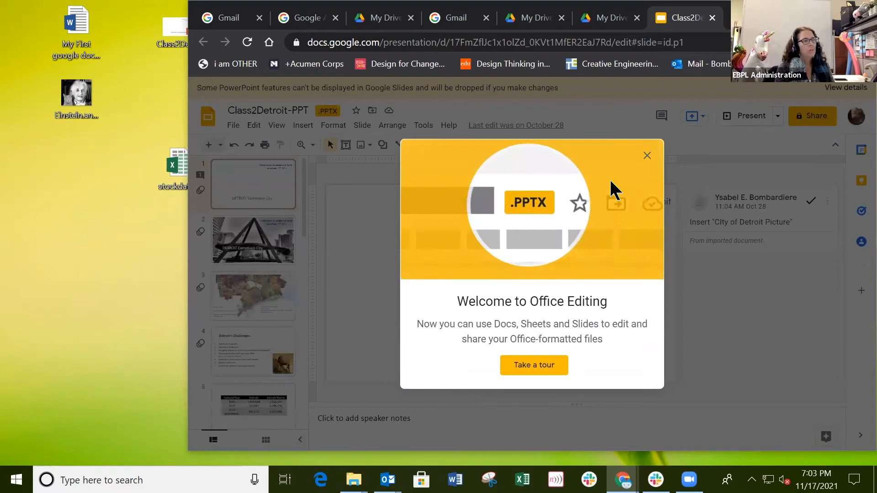
click(648, 156)
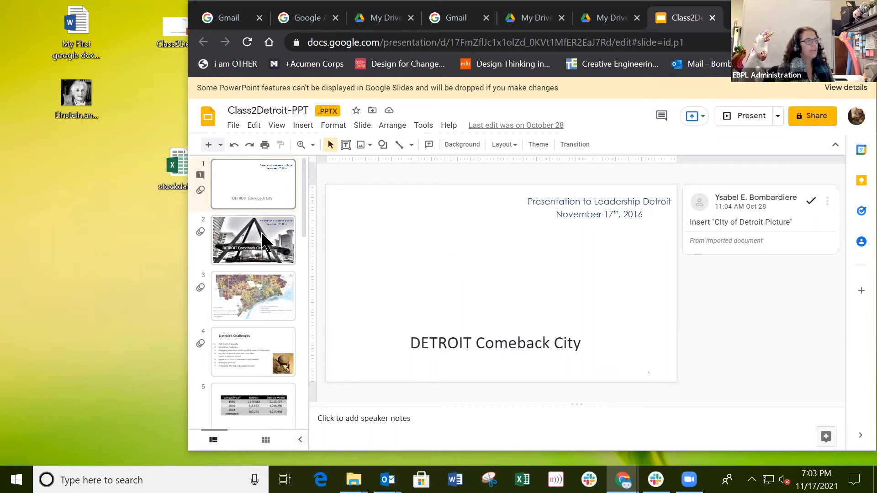
click(242, 256)
click(241, 292)
click(242, 357)
click(237, 404)
Step: Page through slides 6 to 13, including the bar chart and Mustang video slides
scroll(250, 387, down, 5)
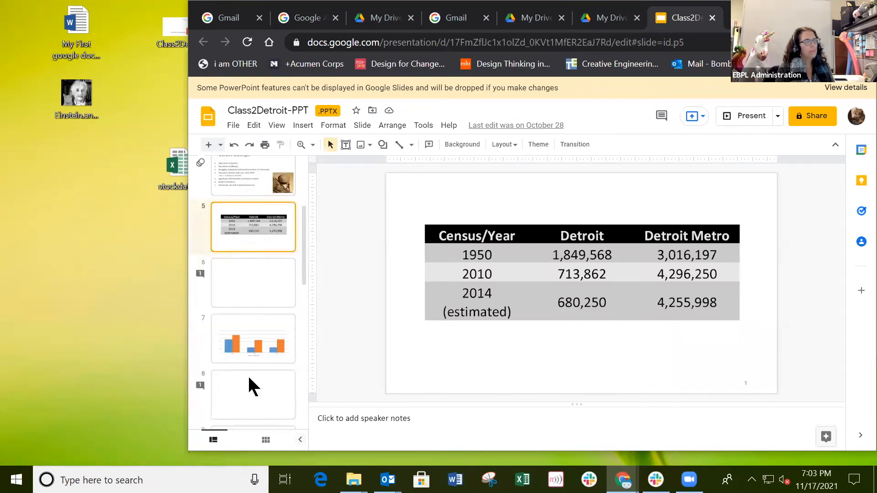
click(254, 242)
click(234, 301)
click(245, 368)
click(245, 388)
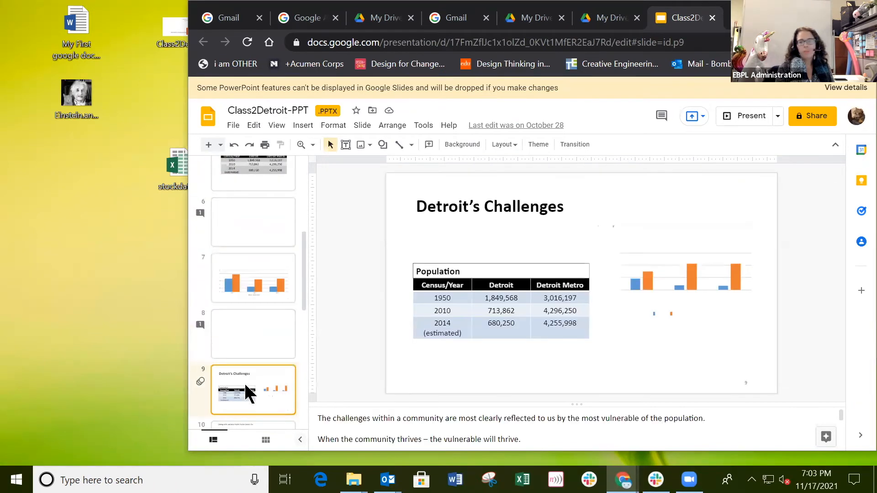
scroll(245, 386, down, 5)
click(267, 361)
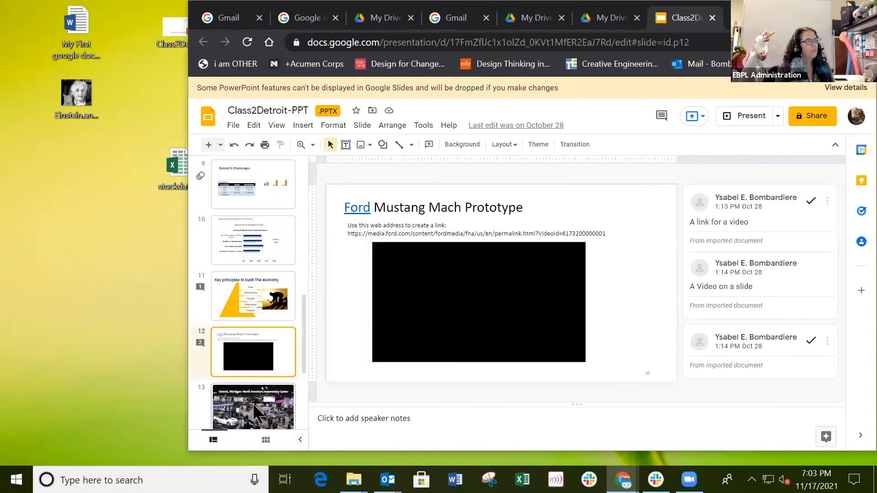
click(255, 398)
Step: Return to the title slide and page forward to the slide 3 Detroit map
scroll(255, 387, up, 10)
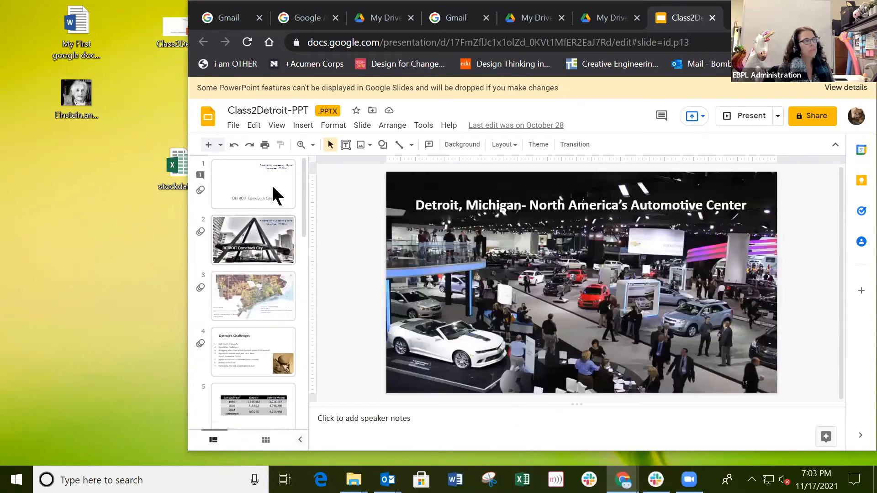
click(262, 202)
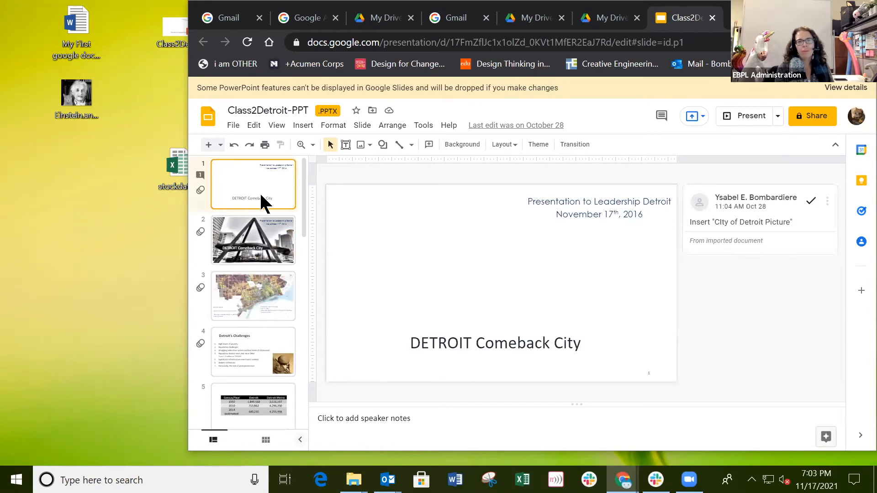
click(265, 242)
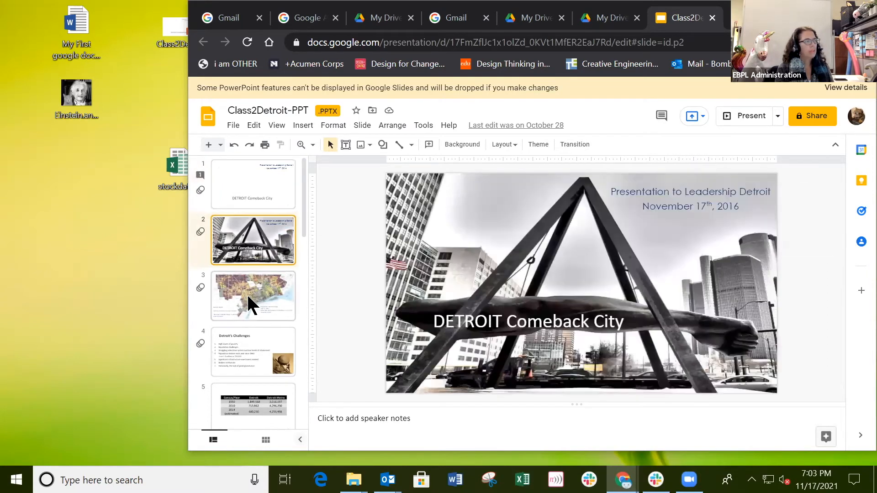
click(247, 294)
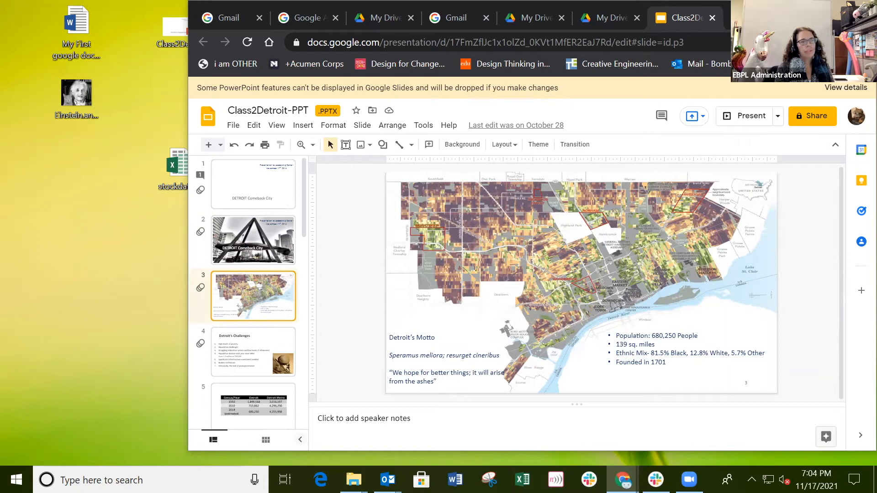
drag(635, 4, 499, 5)
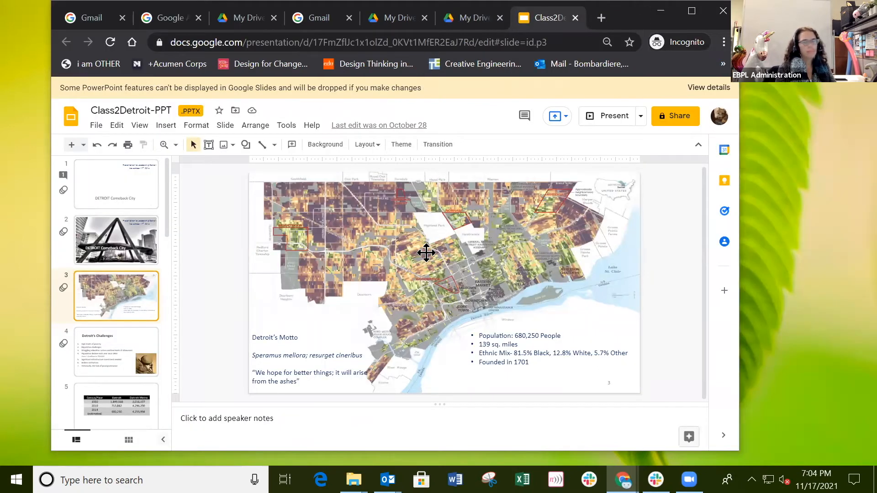
Step: Select the slide 1 thumbnail and switch back to the My Drive tab
click(108, 190)
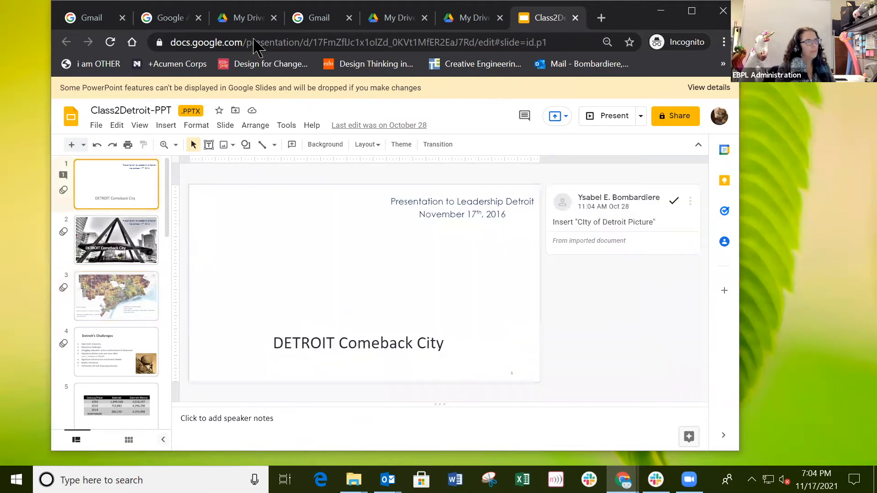
click(475, 18)
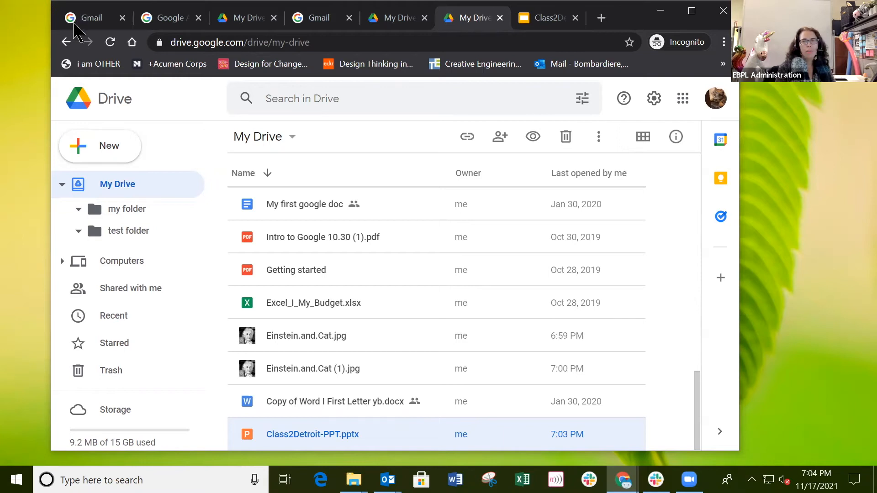
Step: Move the browser right and place the stockdata icon under the Class2Detroit icon
drag(74, 21, 318, 47)
drag(185, 162, 154, 78)
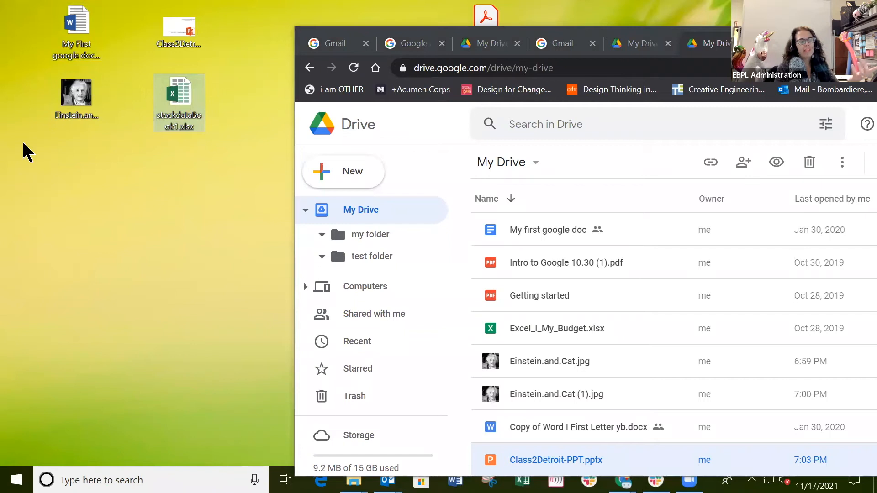
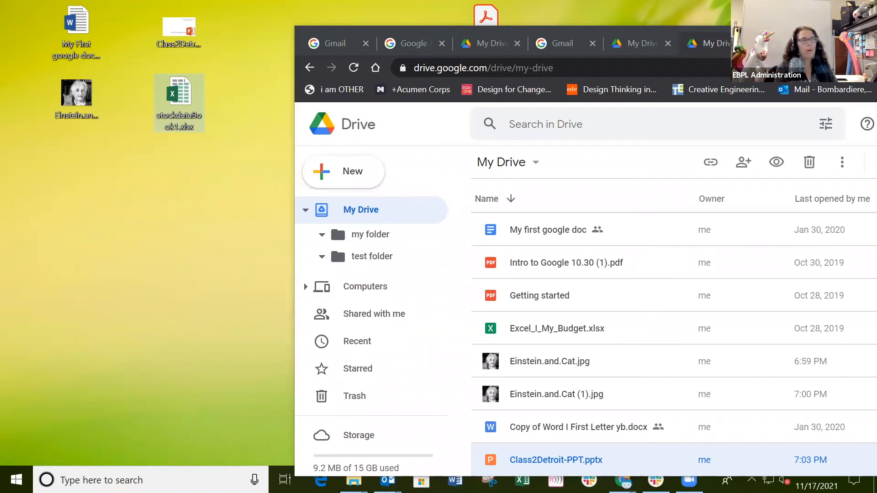
Step: Maximize the Chrome window, then restore it and move it fully onto the screen
drag(600, 36, 597, 34)
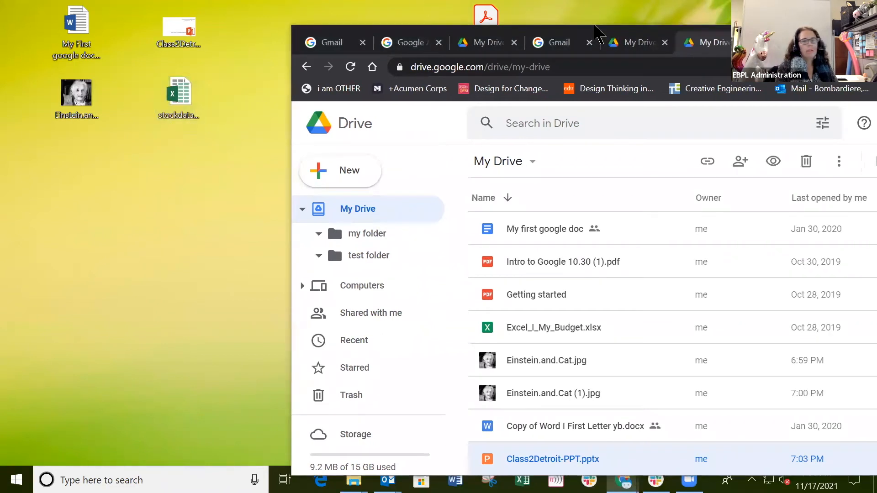
double_click(596, 28)
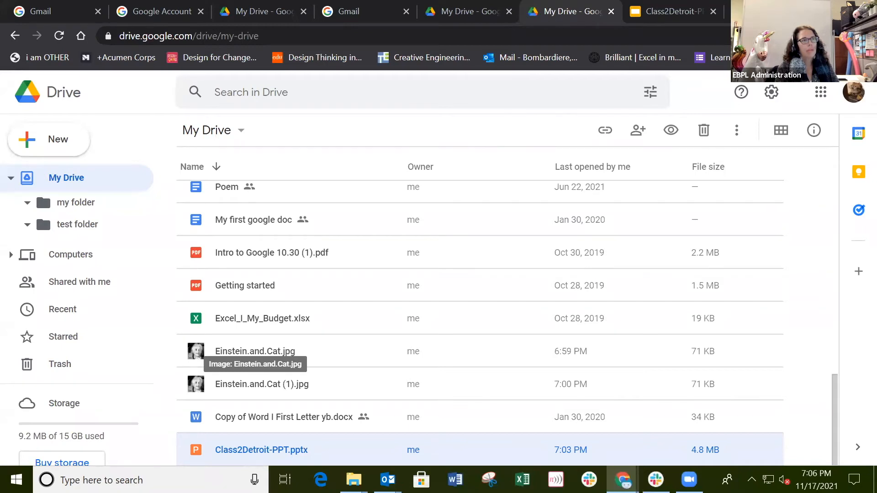
click(830, 7)
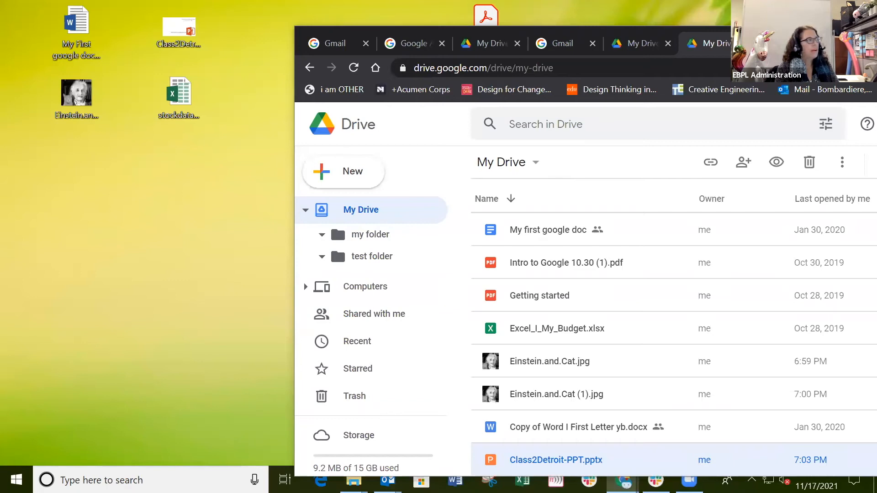
drag(825, 45, 654, 20)
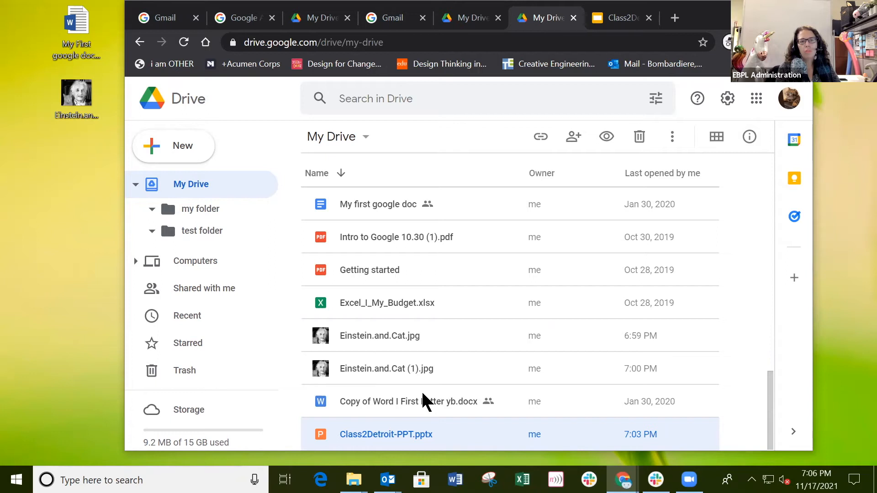
Step: Open Copy of Word I First Letter yb.docx from the My Drive list in Google Docs
click(417, 402)
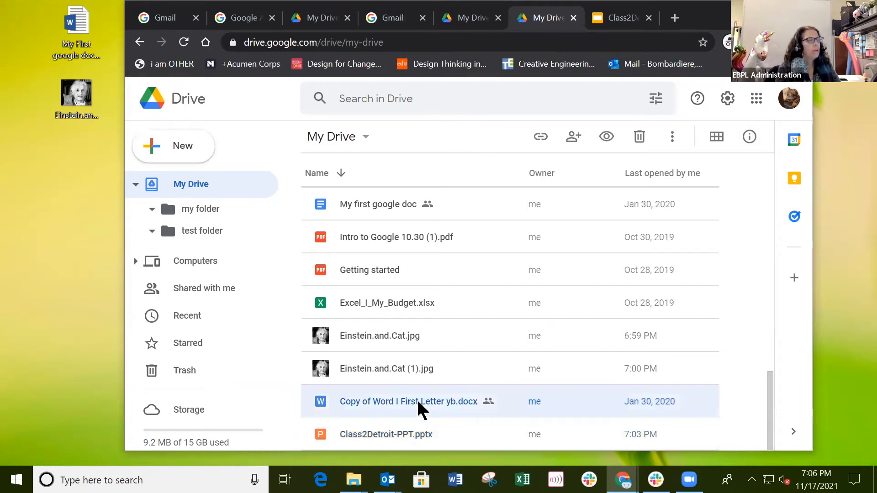
click(391, 434)
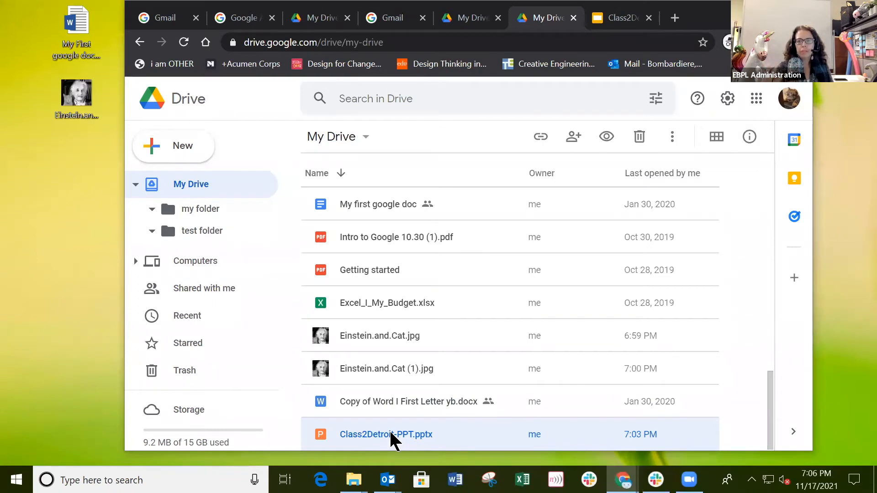
click(385, 403)
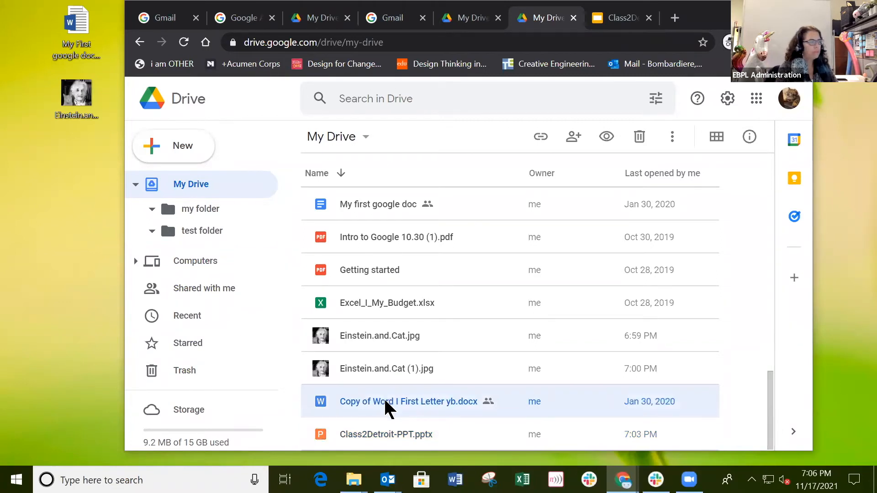
double_click(385, 401)
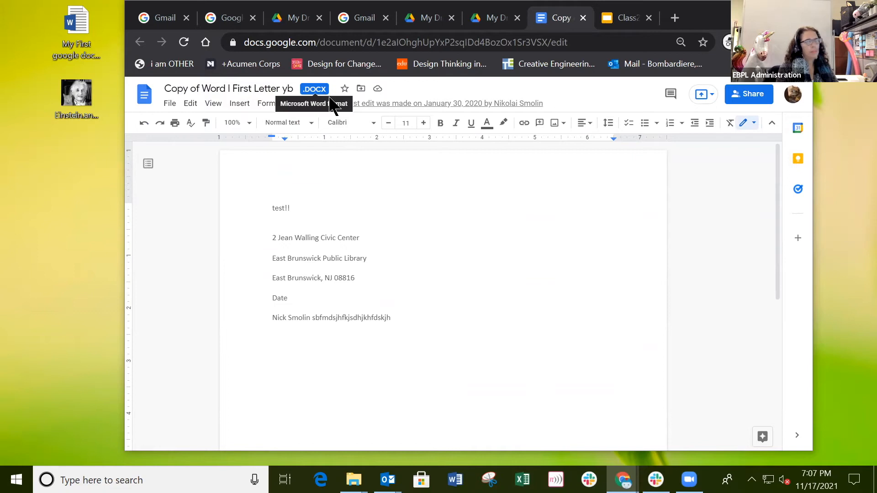
Step: View the letter's File > Download formats, then switch to the Class2Detroit-PPT presentation
scroll(412, 260, down, 5)
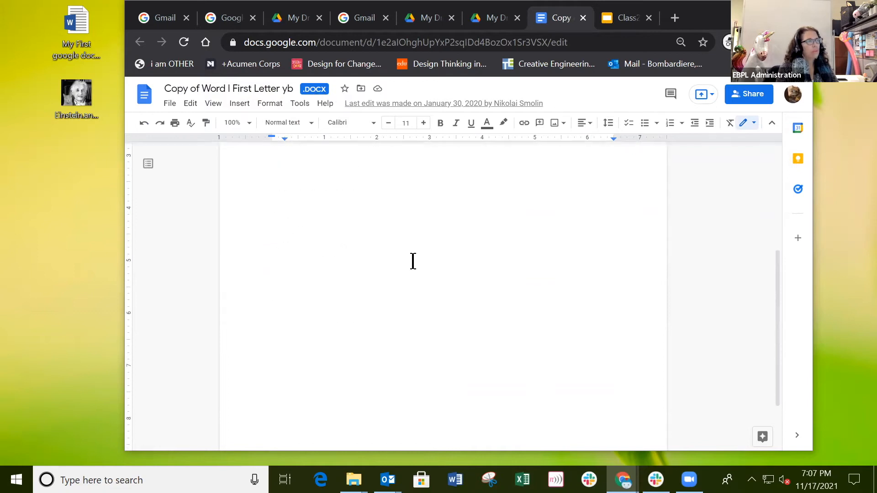
scroll(413, 261, up, 5)
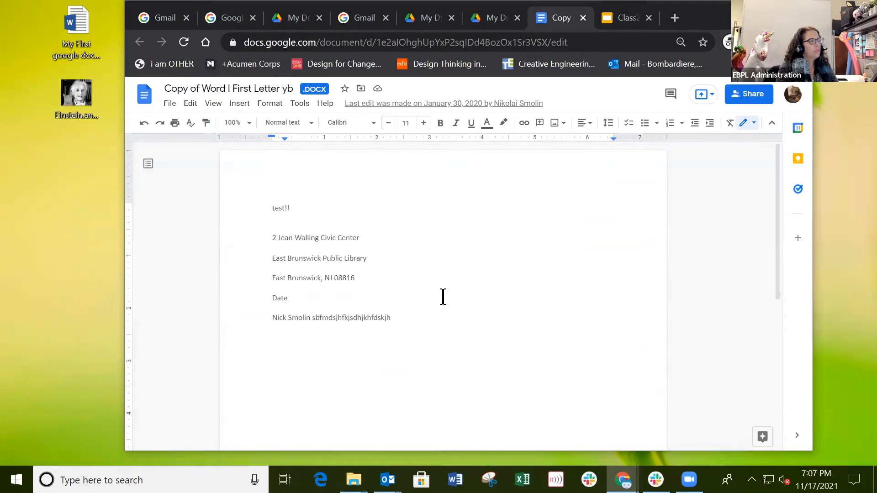
click(337, 351)
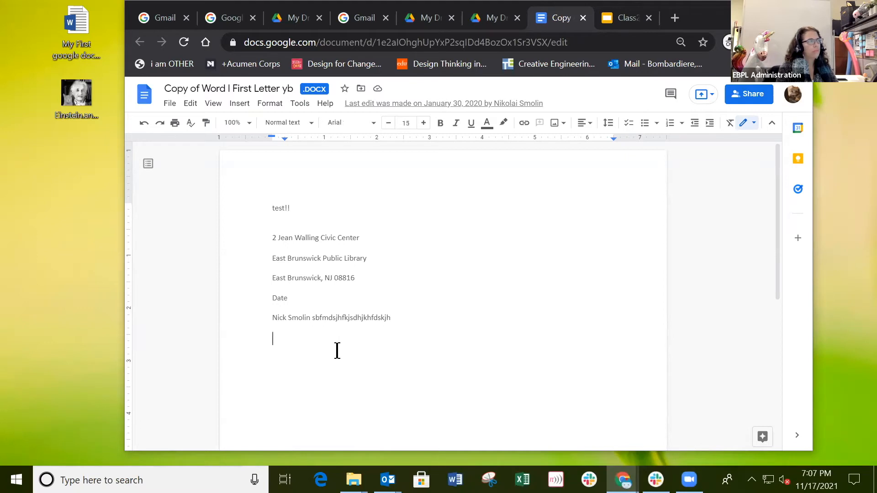
click(171, 106)
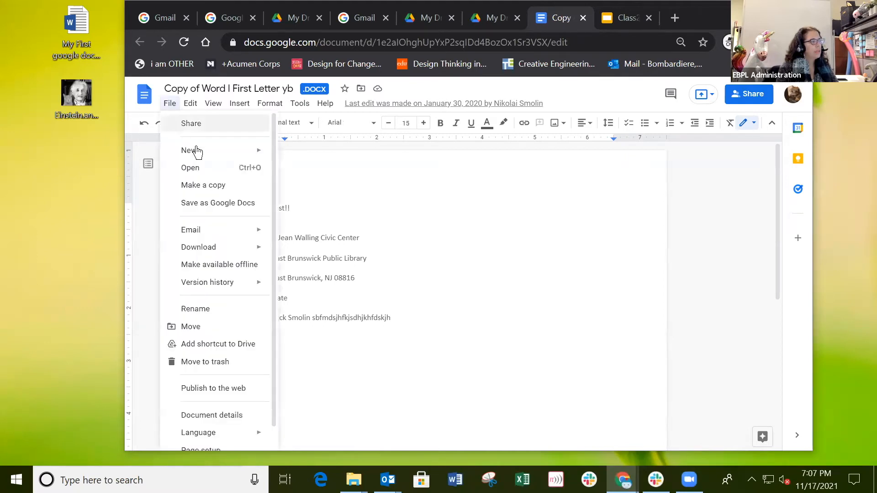
mouse_move(204, 247)
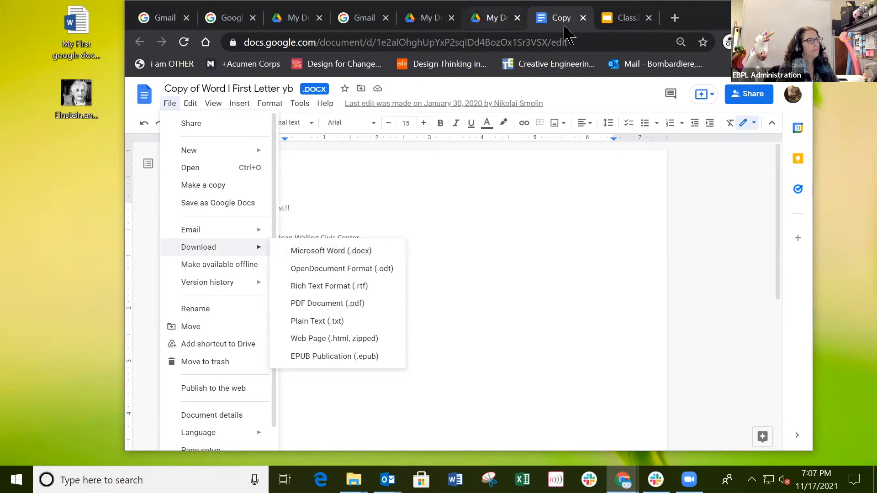
click(617, 19)
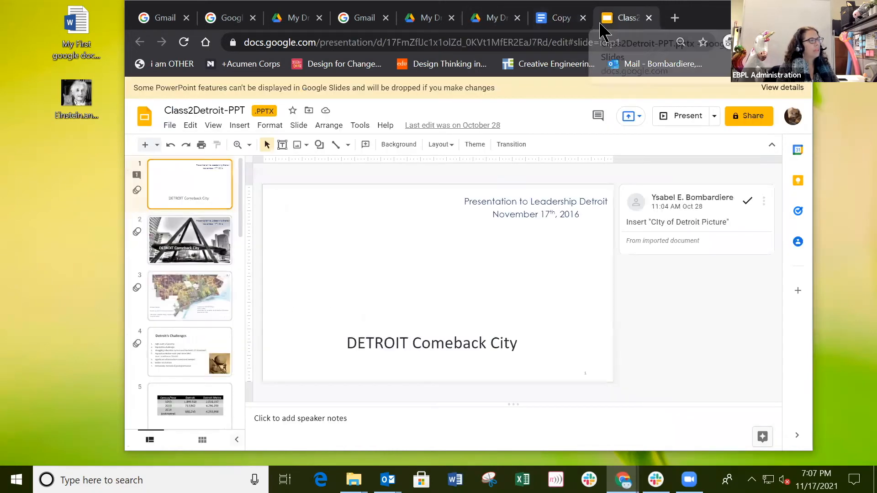
Step: Review the presentation's File > Download format options, then close the menu
click(170, 126)
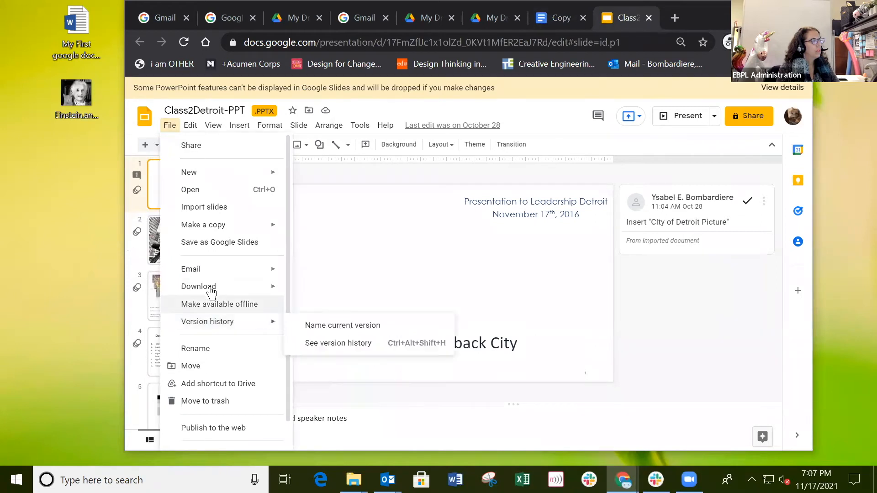
mouse_move(211, 291)
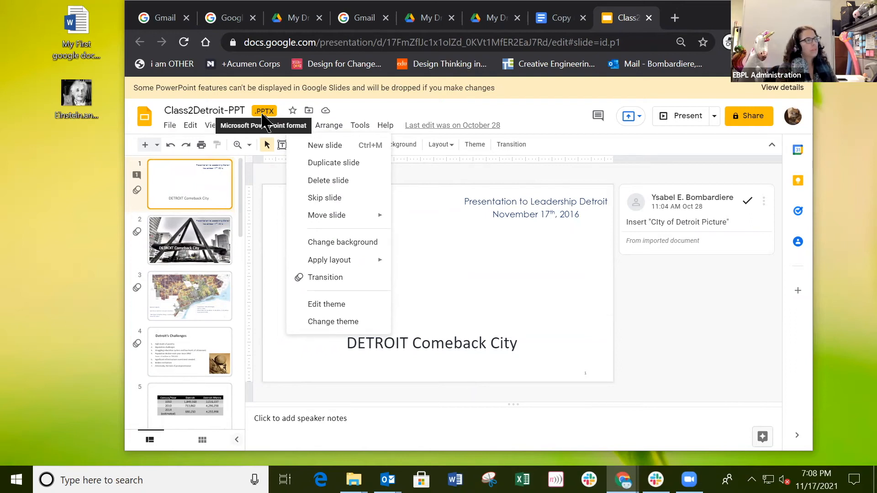
click(165, 126)
click(165, 126)
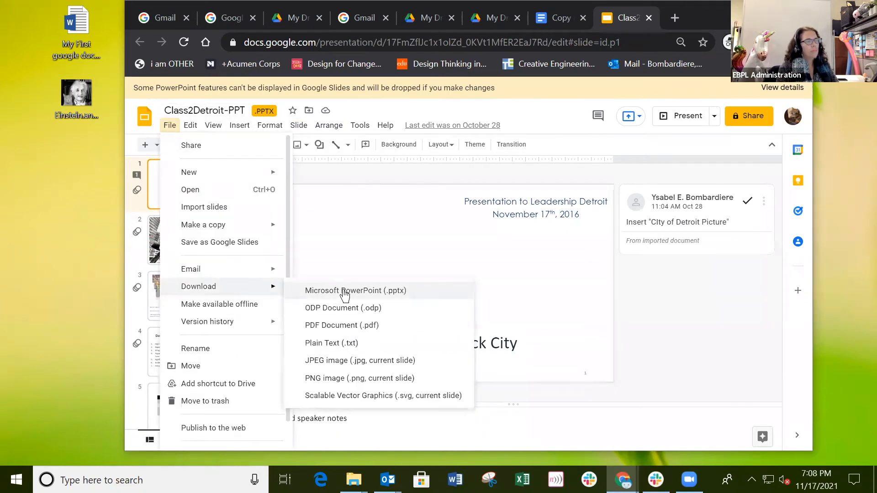
click(397, 238)
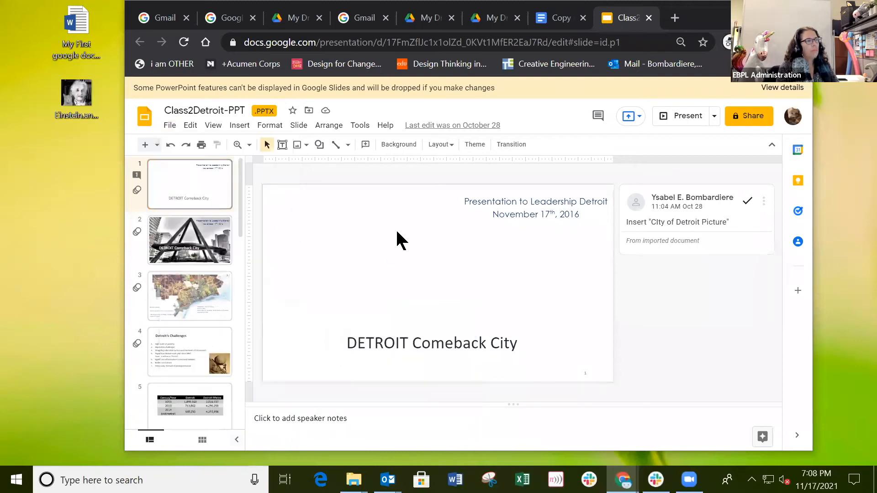
Step: Return to the Word letter, place the cursor after East Brunswick Public Library, then go to My Drive
click(559, 17)
click(440, 255)
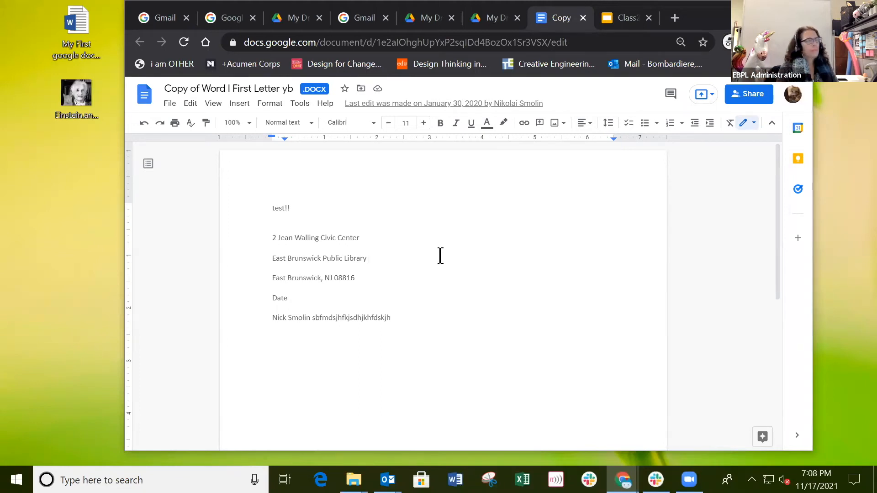
click(490, 17)
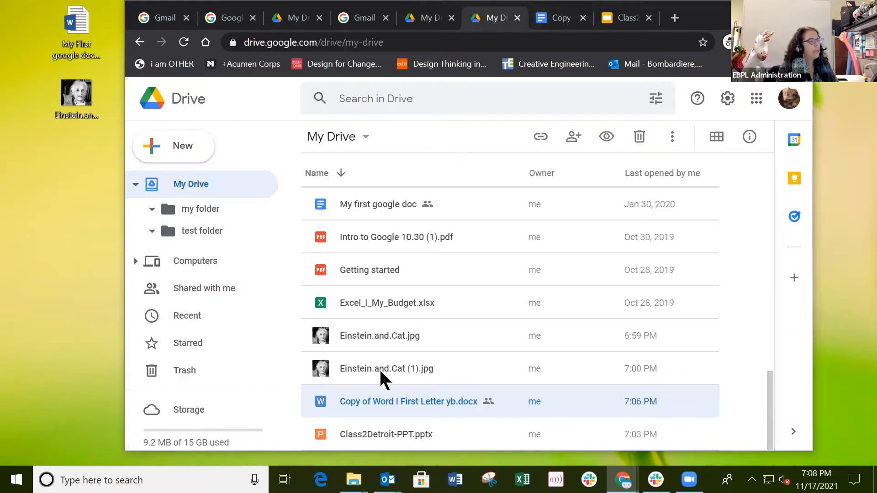
click(406, 368)
double_click(405, 369)
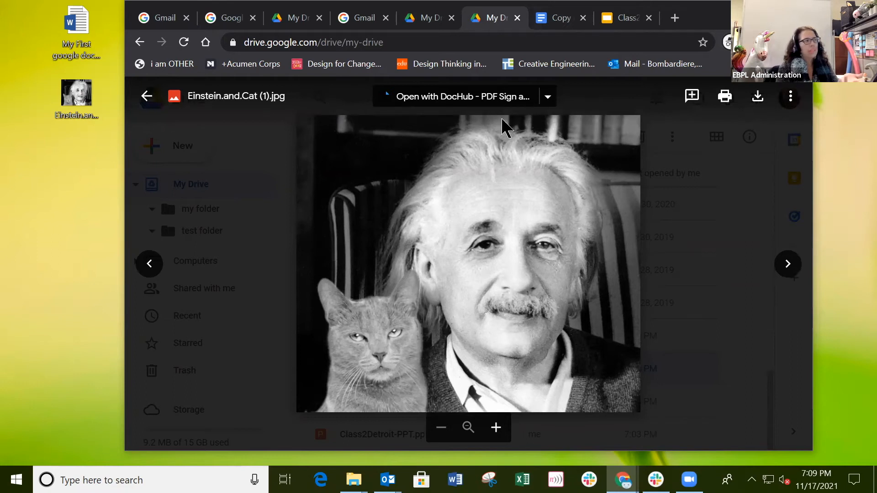
click(548, 98)
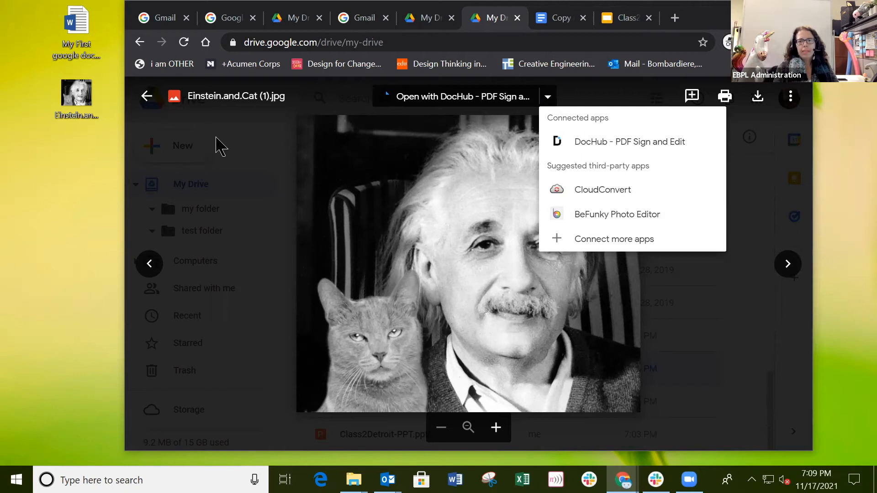
click(147, 98)
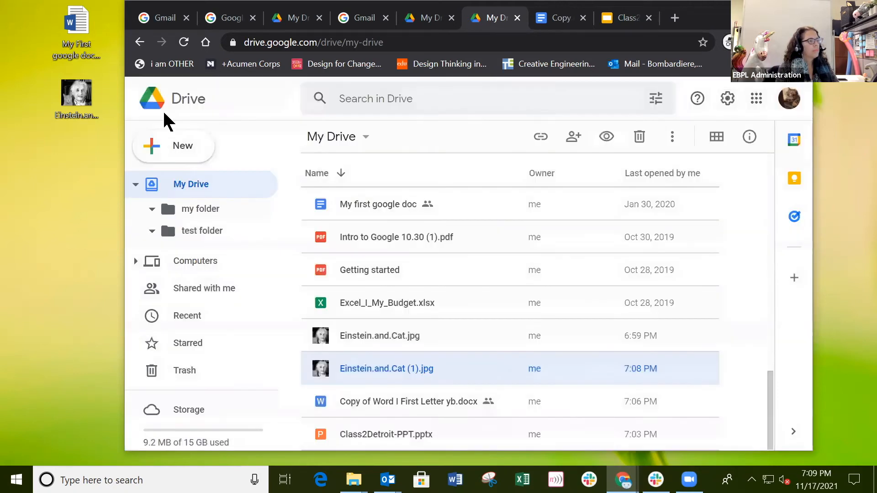
click(378, 270)
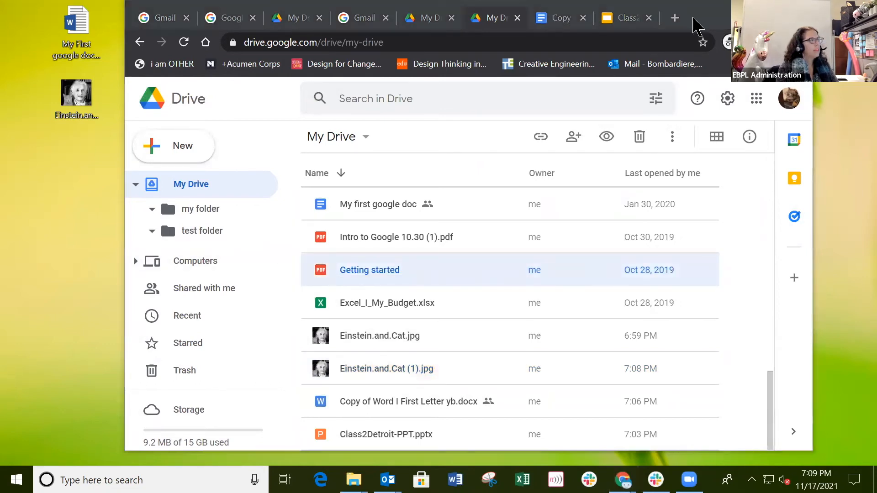
Step: Drag google drive handout.pdf from the desktop into My Drive, then maximize Chrome again
drag(815, 32, 535, 32)
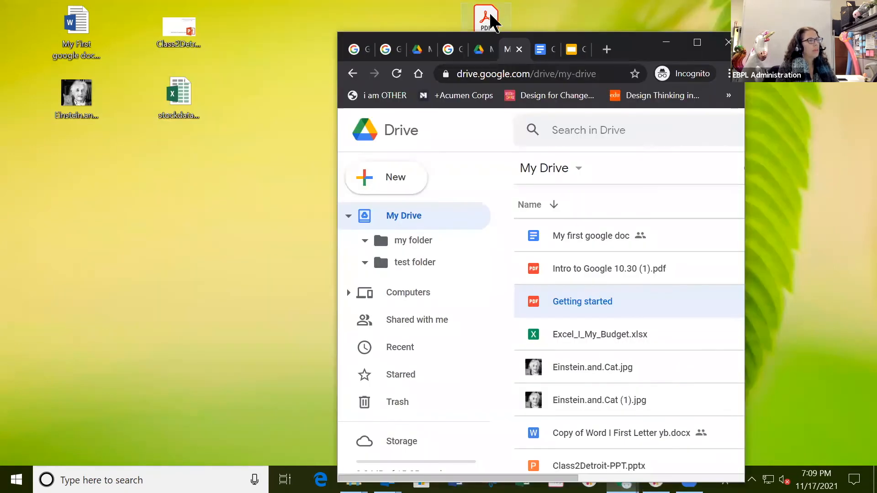
click(259, 249)
drag(194, 185, 609, 366)
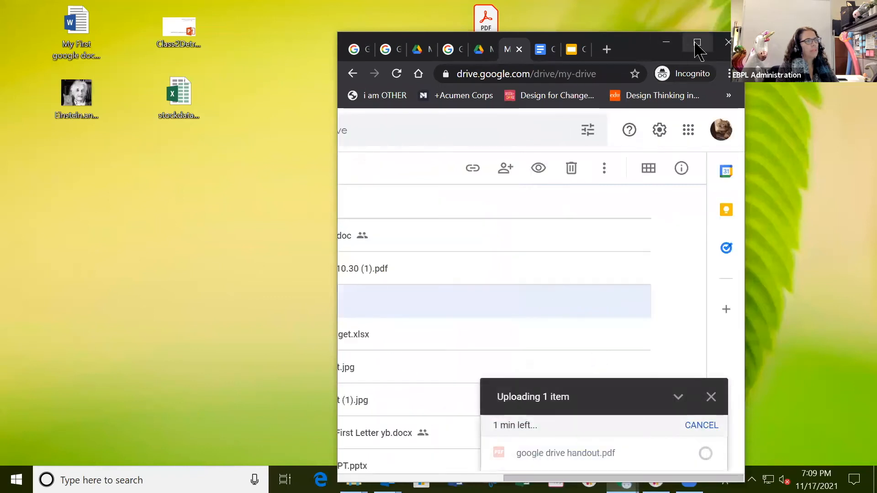
double_click(534, 48)
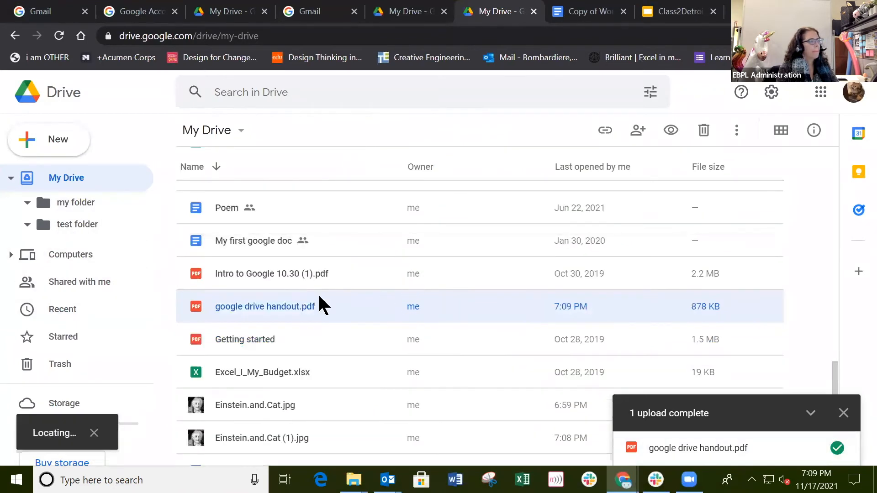
Step: Preview google drive handout.pdf, scroll back to page 1, and list its Open with apps
double_click(270, 314)
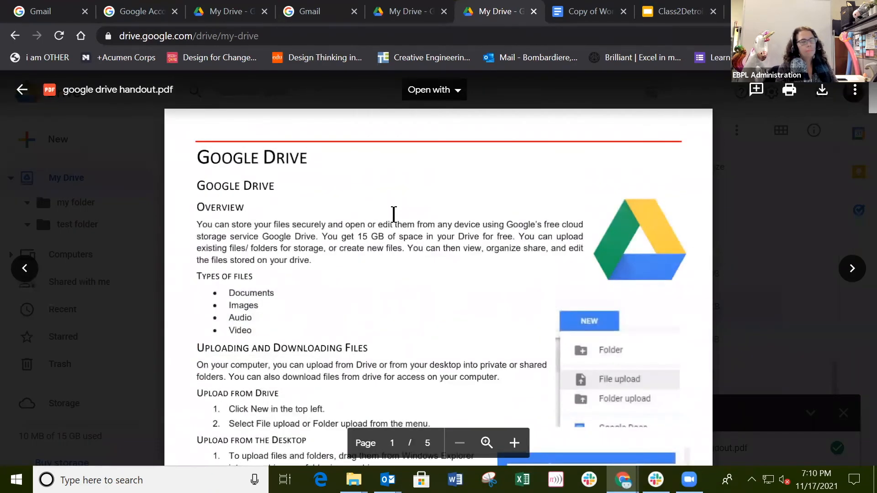
scroll(394, 215, down, 1)
scroll(394, 215, down, 10)
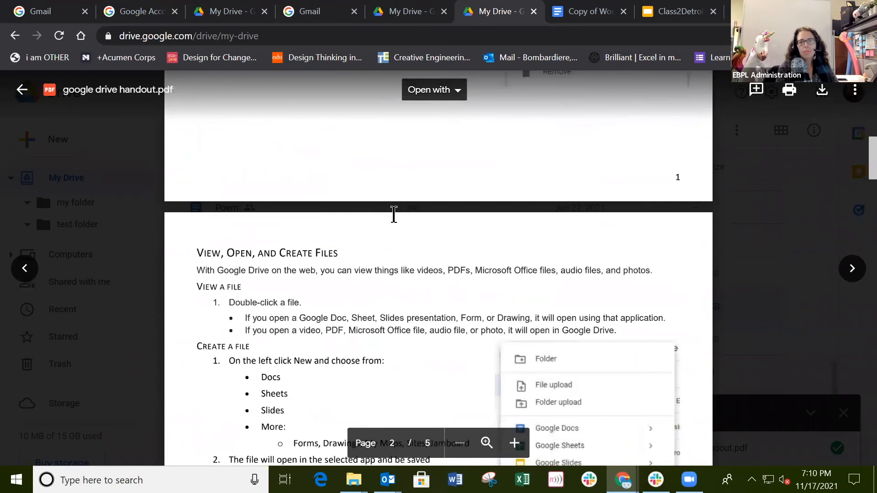
scroll(393, 218, down, 8)
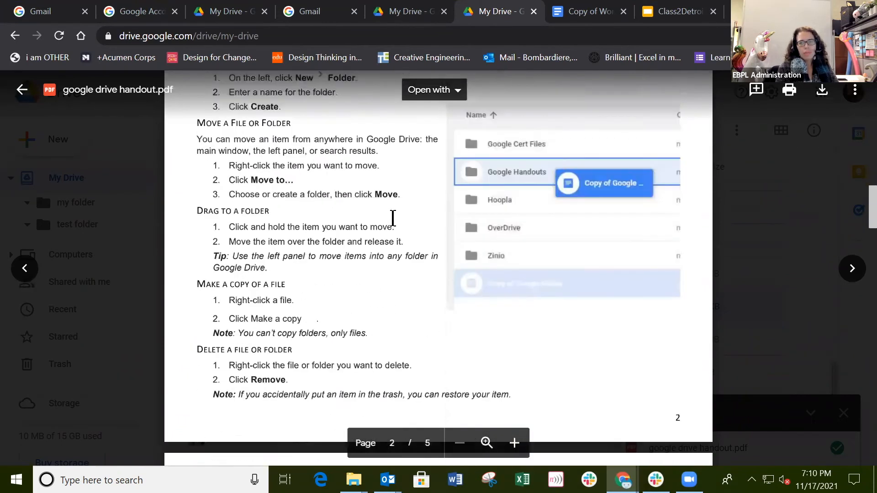
scroll(393, 217, up, 10)
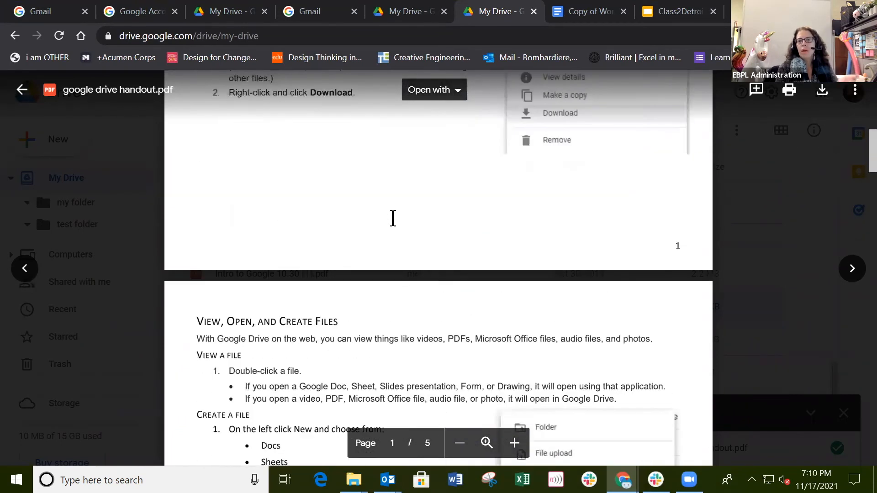
scroll(393, 218, up, 10)
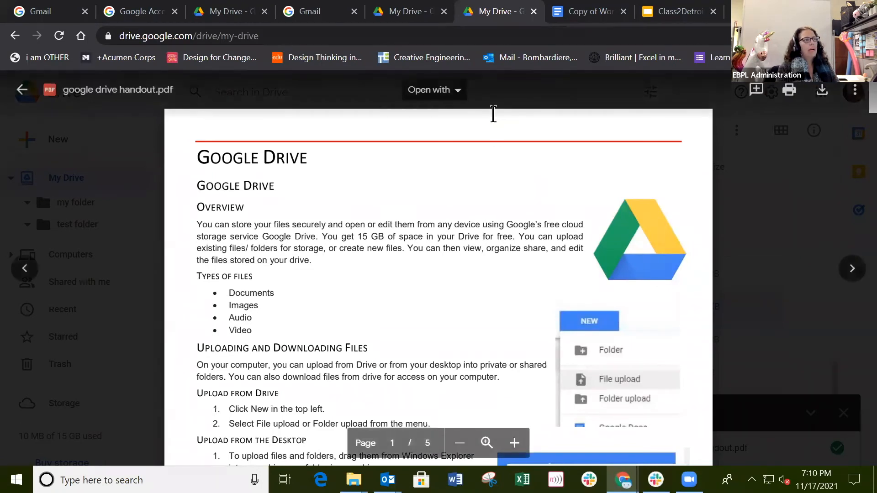
click(457, 94)
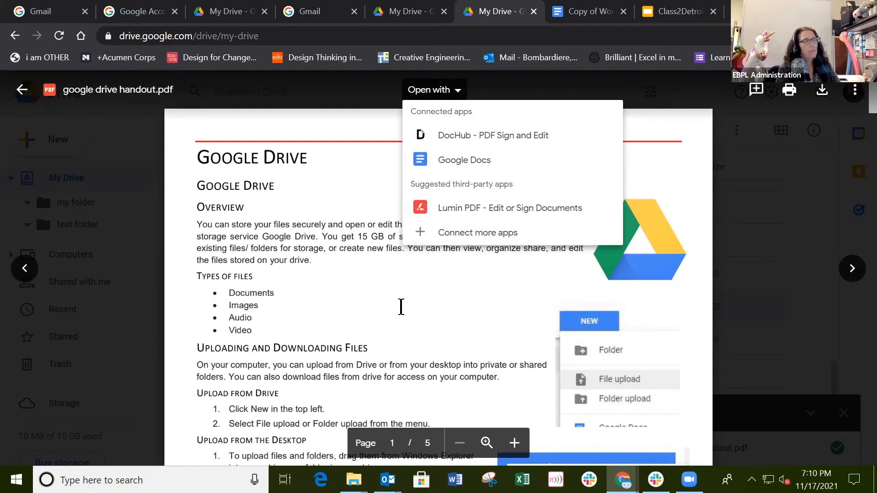
Step: Close the Open with list and the Einstein.and.Cat.jpg preview to get back to My Drive
click(358, 297)
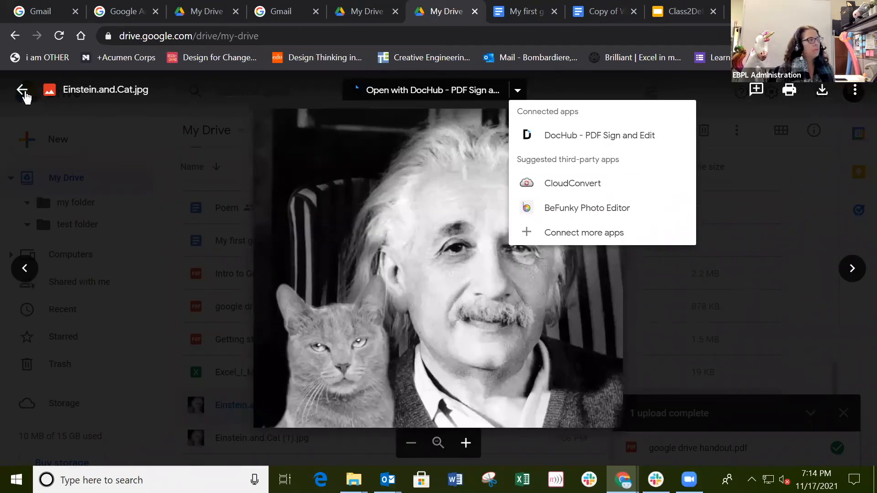
click(22, 90)
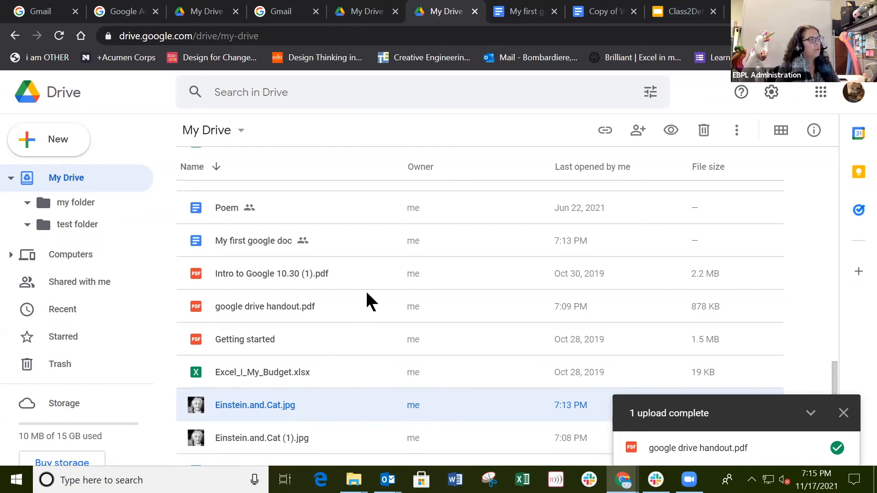
click(228, 208)
Step: Open Poem and download it with File > Download > PDF Document (.pdf)
double_click(227, 208)
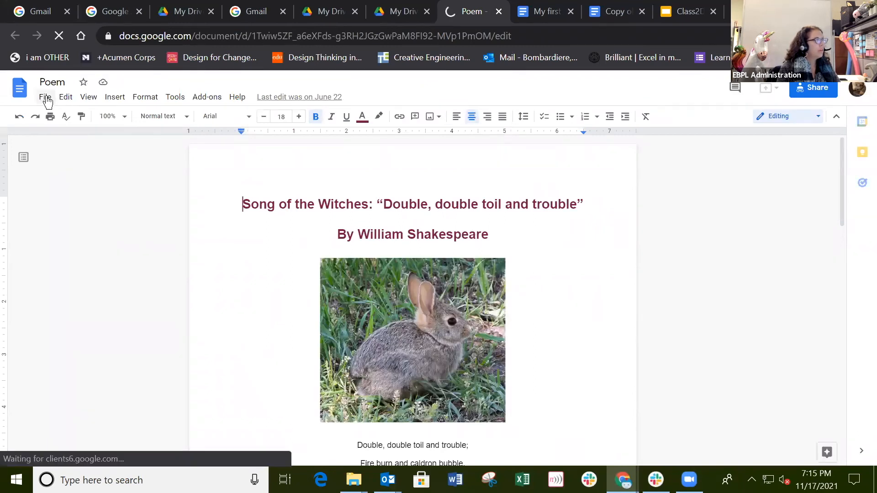
click(46, 99)
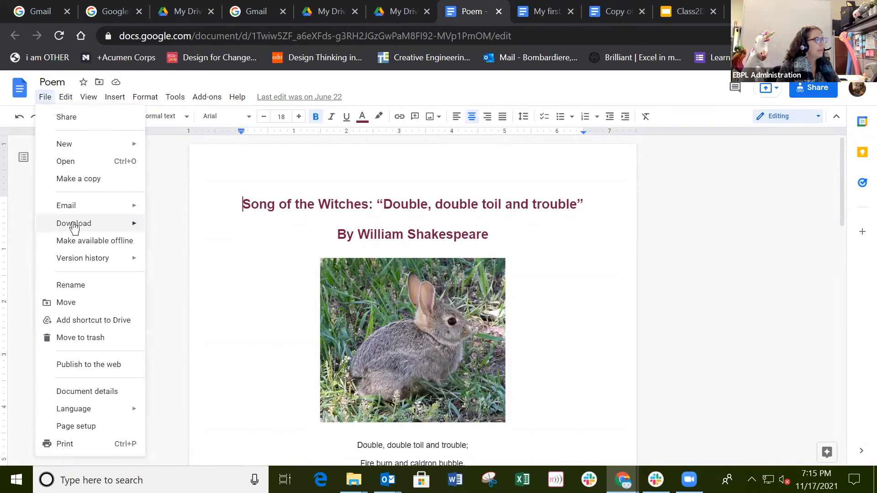
mouse_move(110, 225)
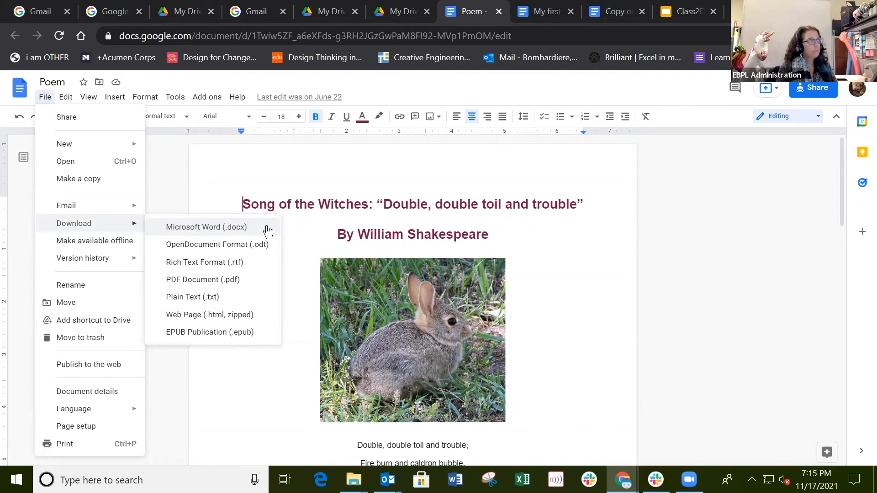
click(220, 280)
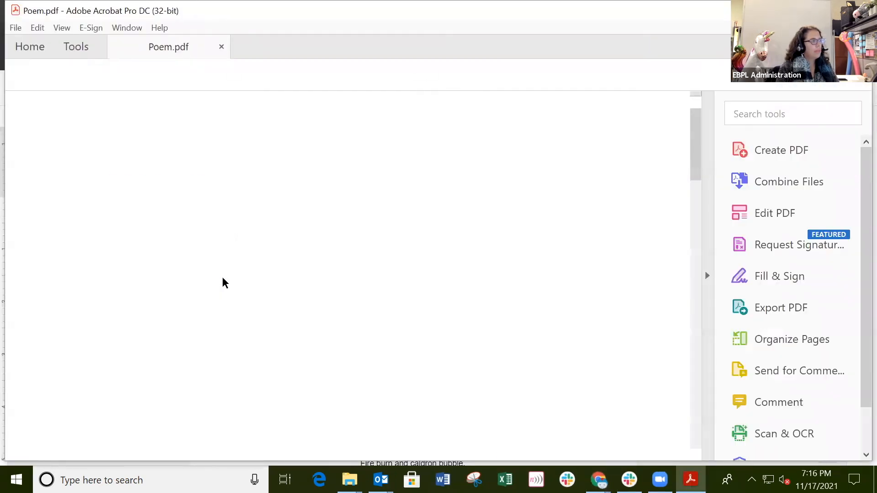
Step: Scroll through the 2-page Poem.pdf in Acrobat, then Alt+Tab back to Chrome
scroll(365, 255, down, 6)
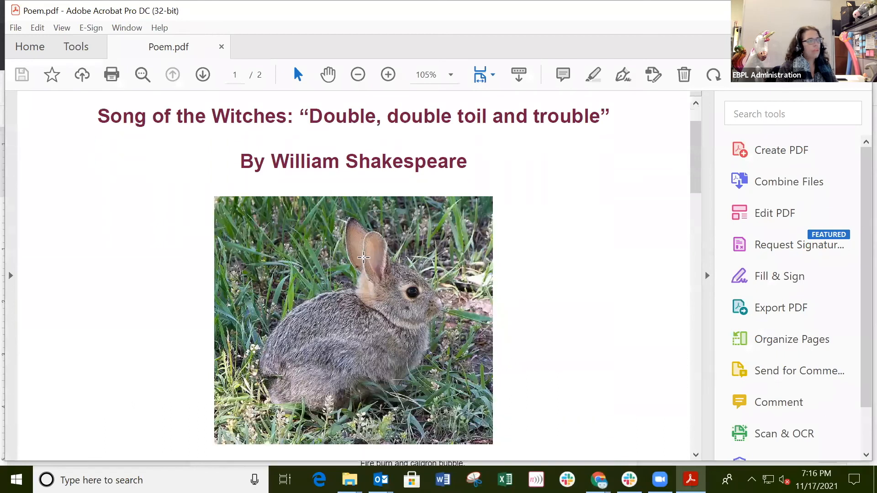
scroll(363, 256, down, 12)
scroll(364, 262, up, 6)
scroll(365, 261, up, 12)
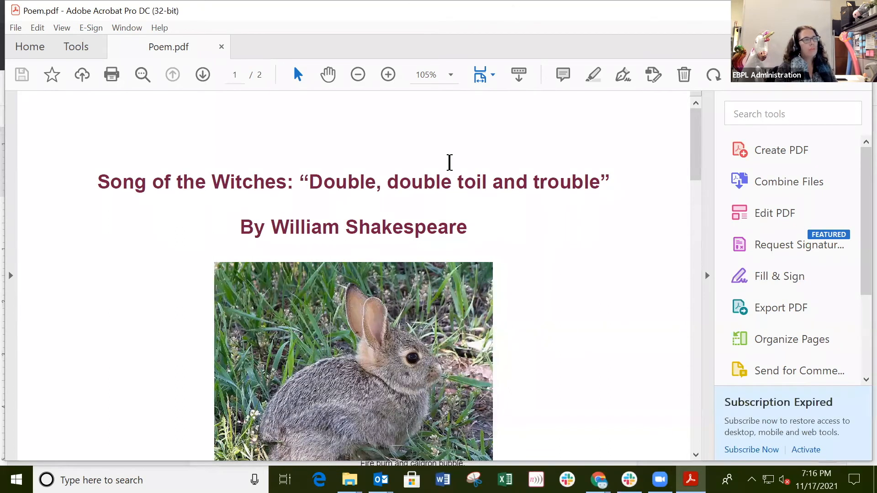
key(alt+Tab)
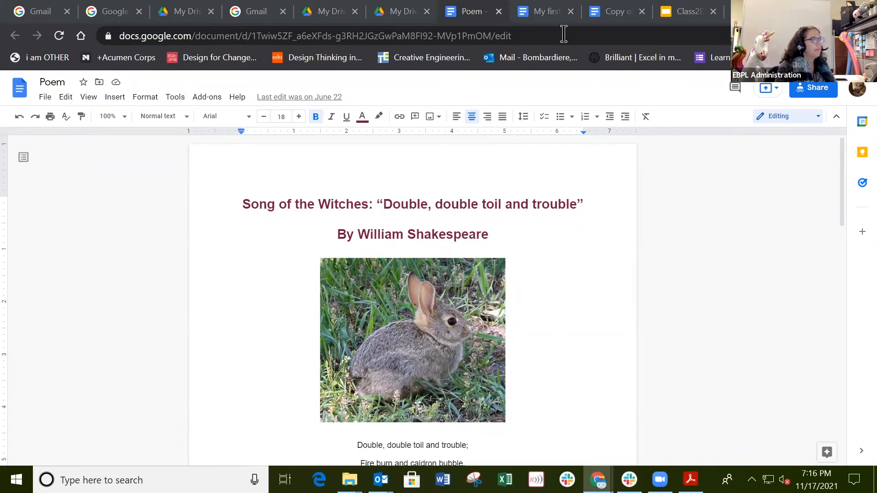
Step: From My Drive, create a blank Google Doc, type a line of test text, and close it
click(386, 19)
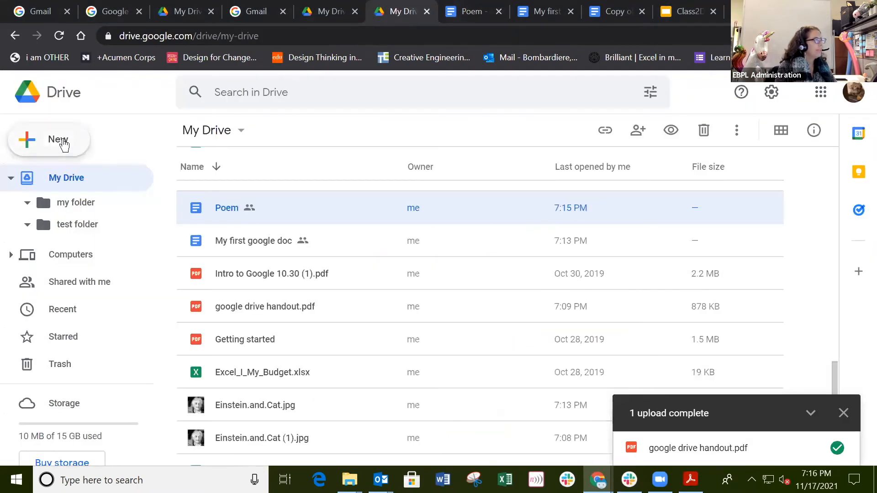
click(66, 145)
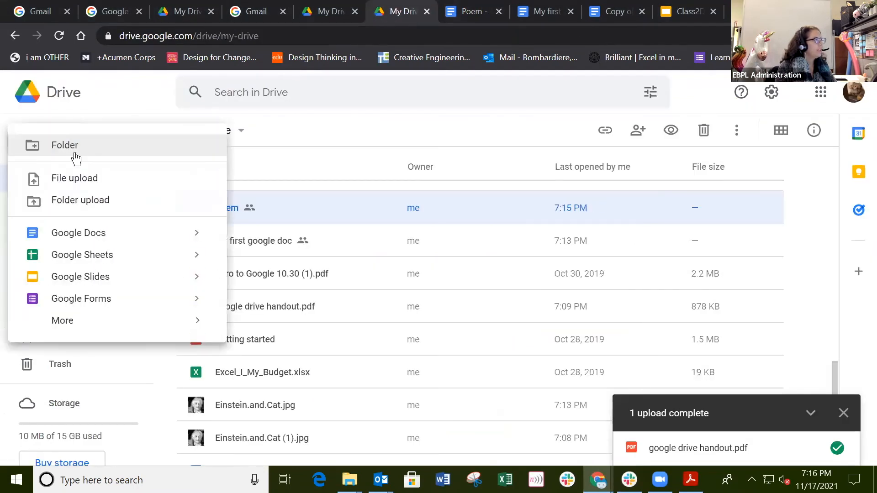
click(99, 237)
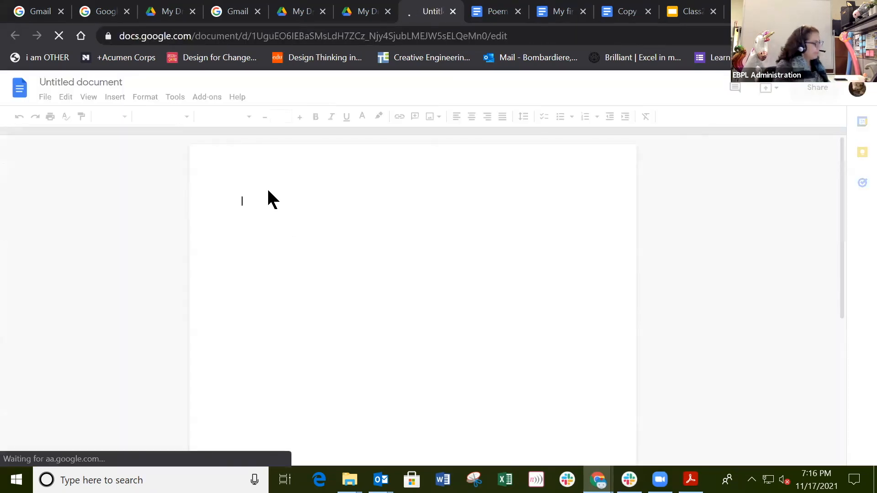
text(nbnvblvljlbkjljmbv)
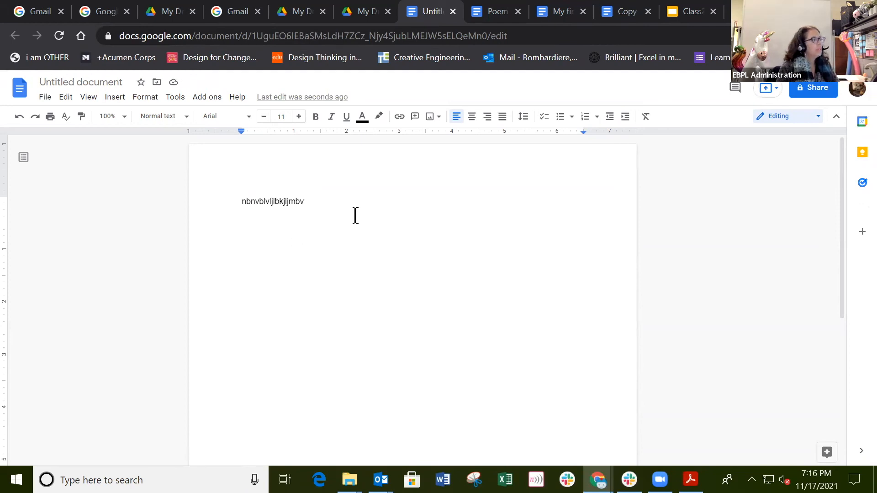
click(453, 12)
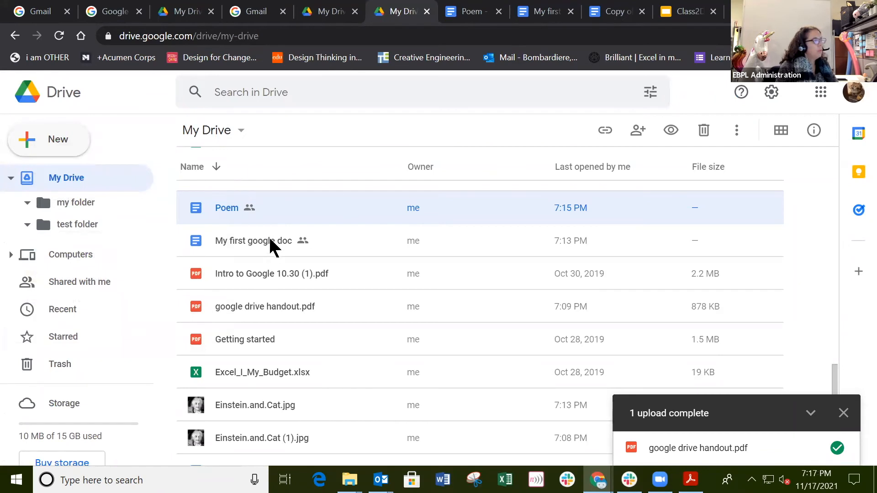
Step: Drag WORD_IV_Practice_Document.docx onto my folder and dismiss the moved notice
scroll(270, 240, up, 1)
scroll(274, 251, up, 10)
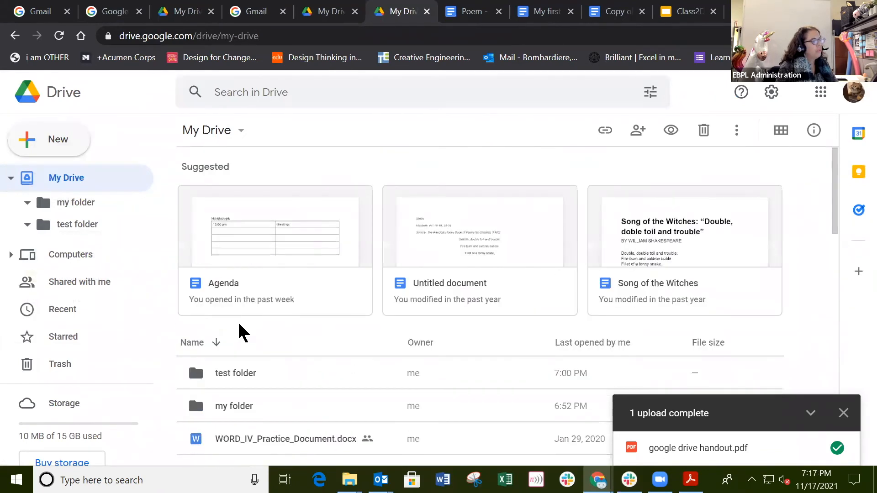
scroll(260, 304, down, 3)
drag(261, 308, 245, 268)
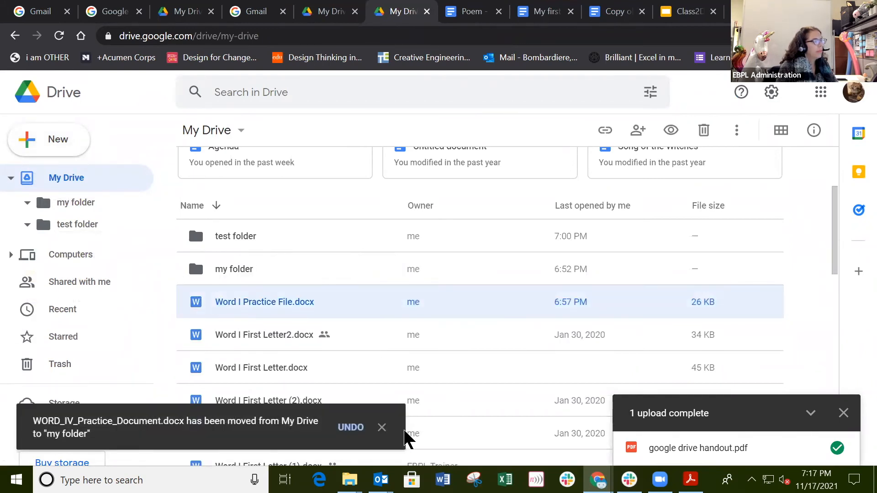
click(382, 428)
Step: Use Move to on Word I Practice File.docx and choose my folder as destination
right_click(329, 306)
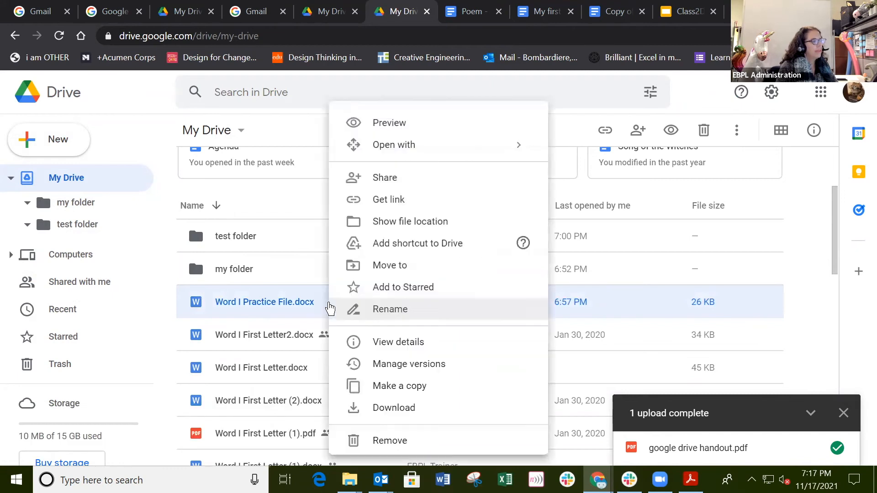
click(389, 266)
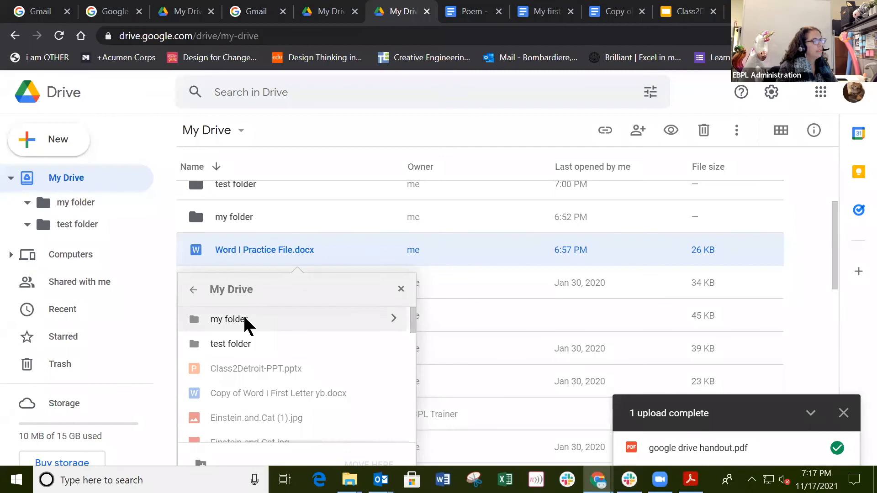
click(392, 320)
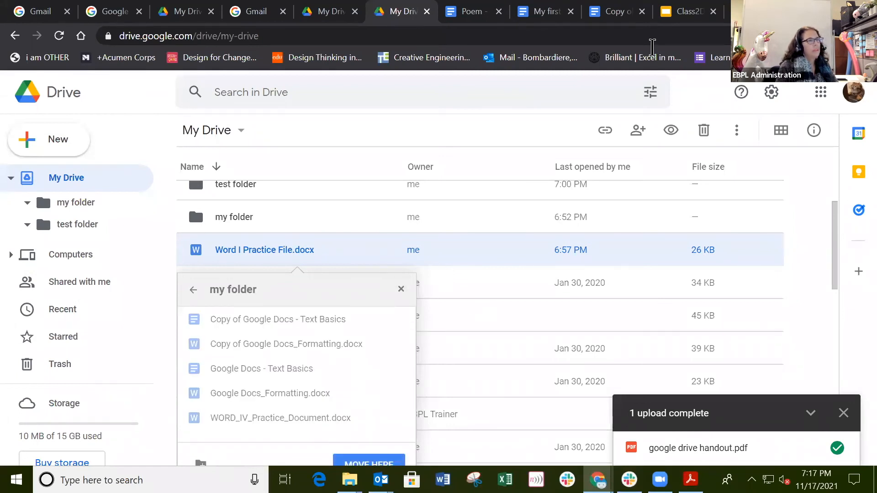
click(830, 8)
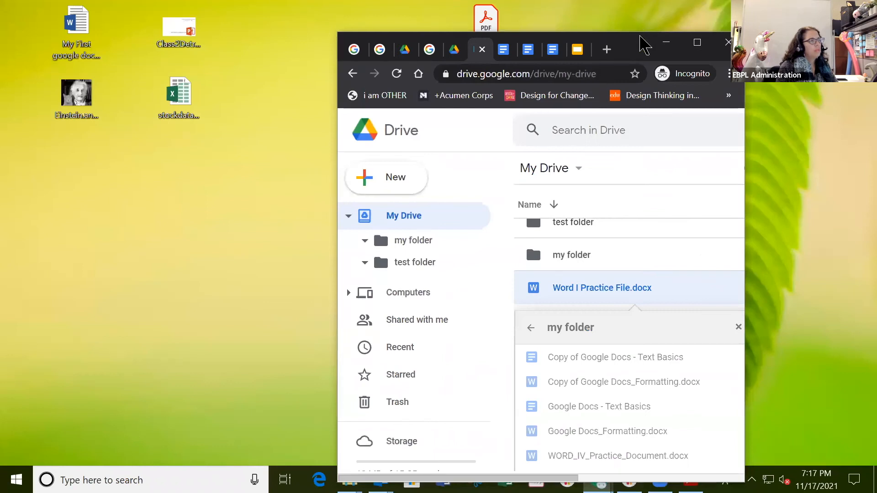
drag(640, 40, 436, 20)
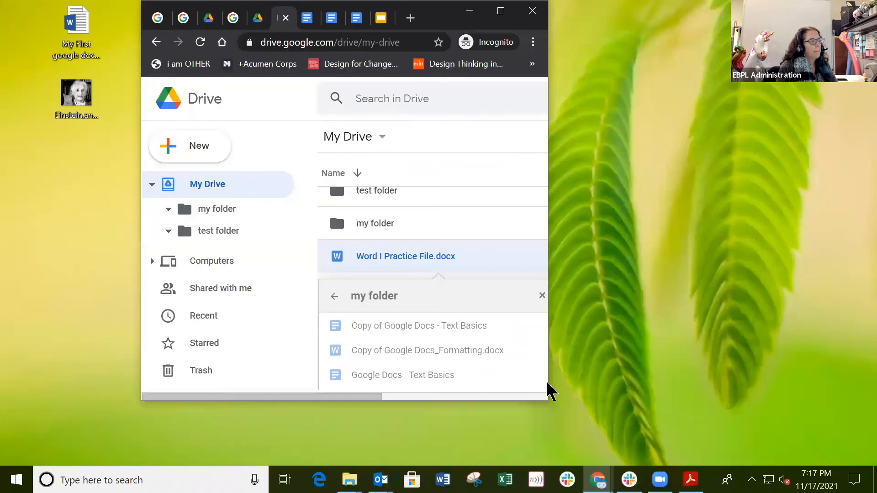
drag(551, 380, 864, 367)
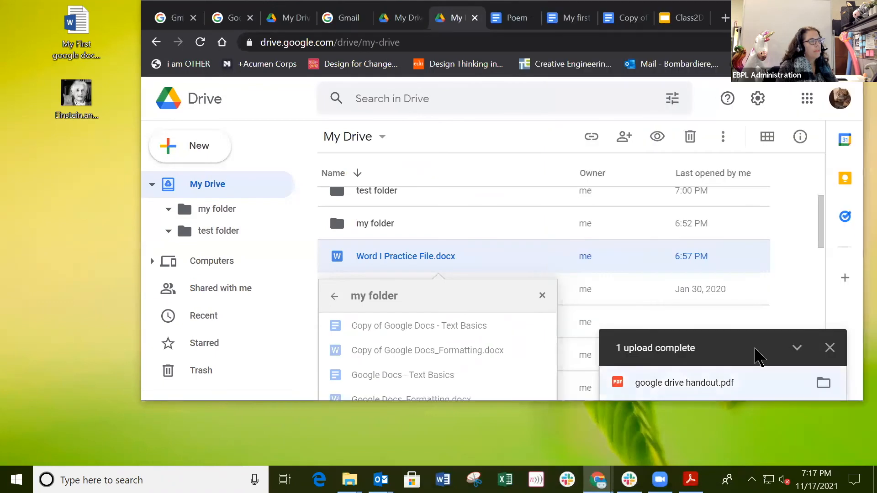
scroll(733, 320, down, 3)
scroll(521, 315, up, 2)
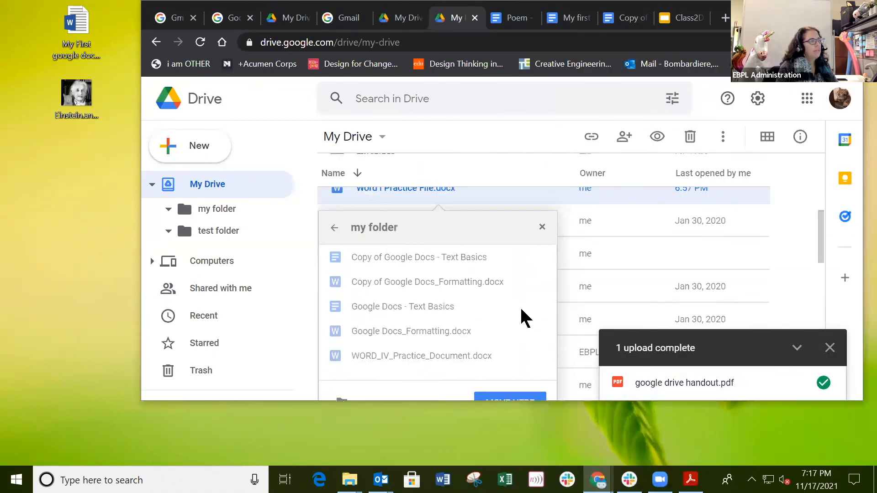
scroll(523, 316, down, 3)
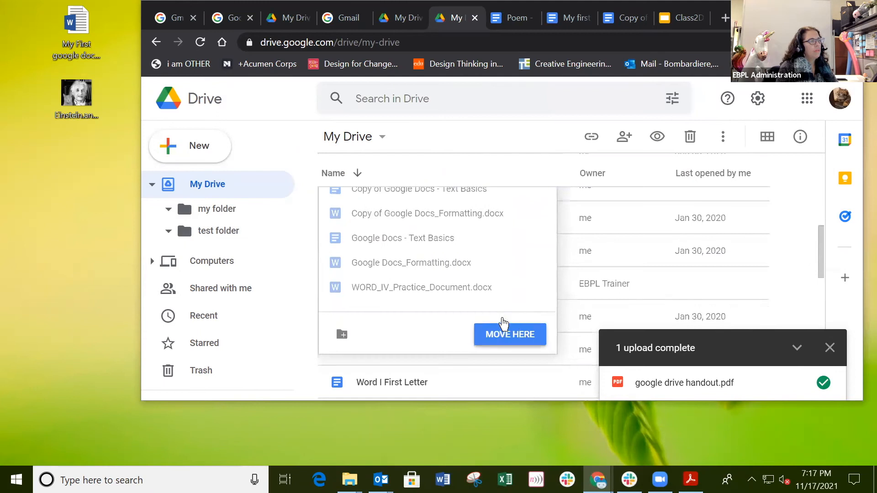
Step: Confirm MOVE HERE, then close the upload panel and the file-moved notice
click(504, 326)
scroll(502, 255, up, 5)
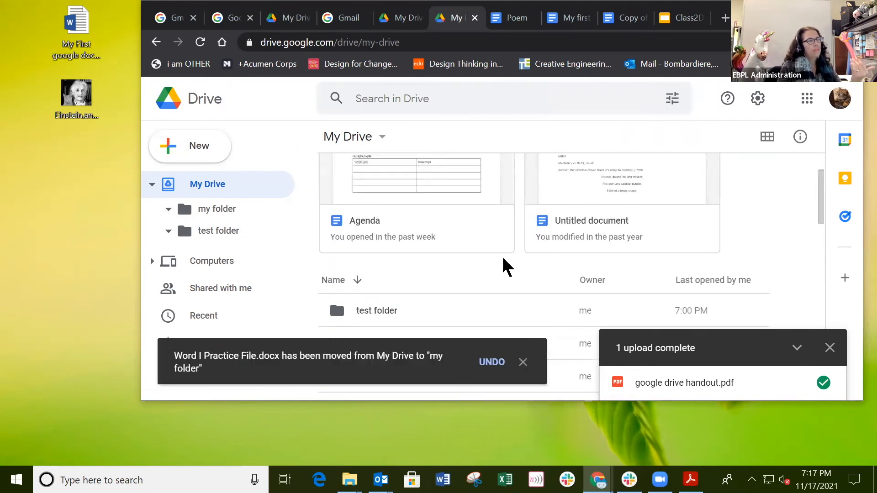
scroll(502, 255, down, 2)
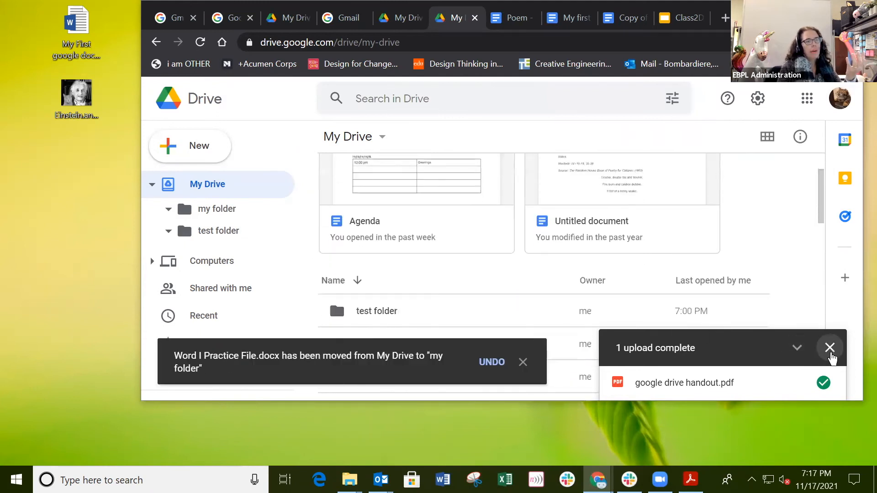
click(830, 349)
click(523, 362)
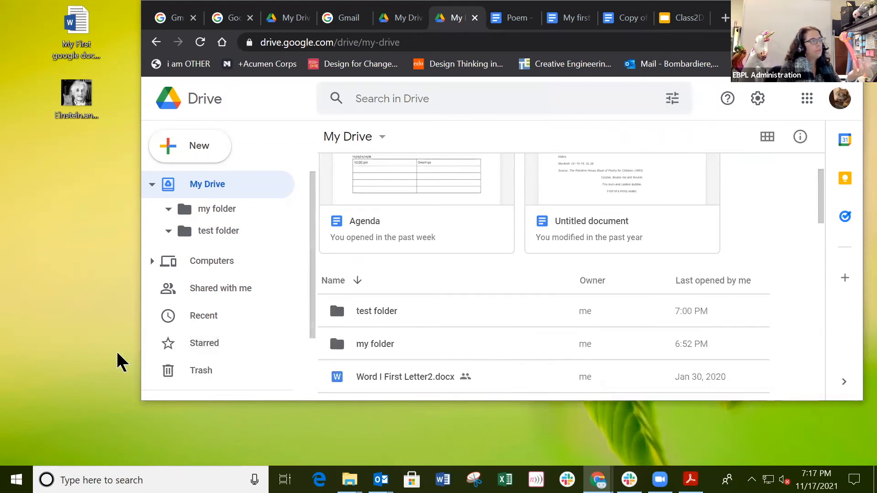
Step: Widen the browser window and create a folder named 'meeting' in My Drive
drag(137, 354, 22, 354)
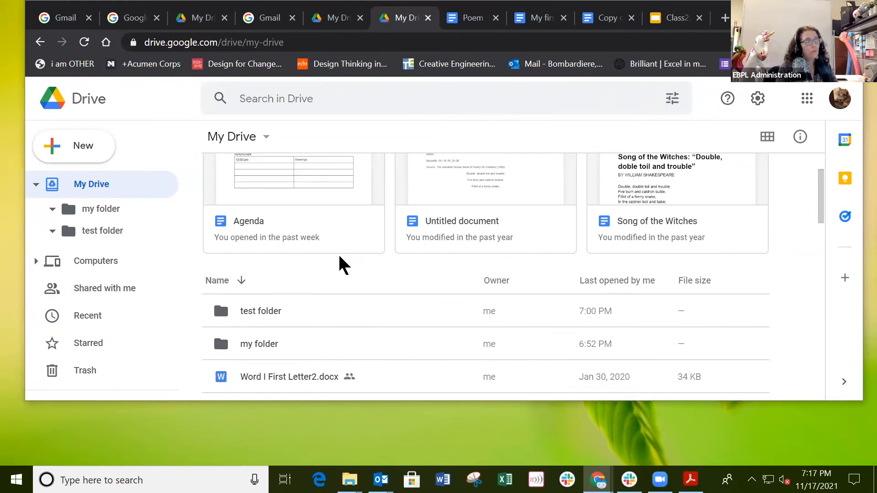
click(98, 146)
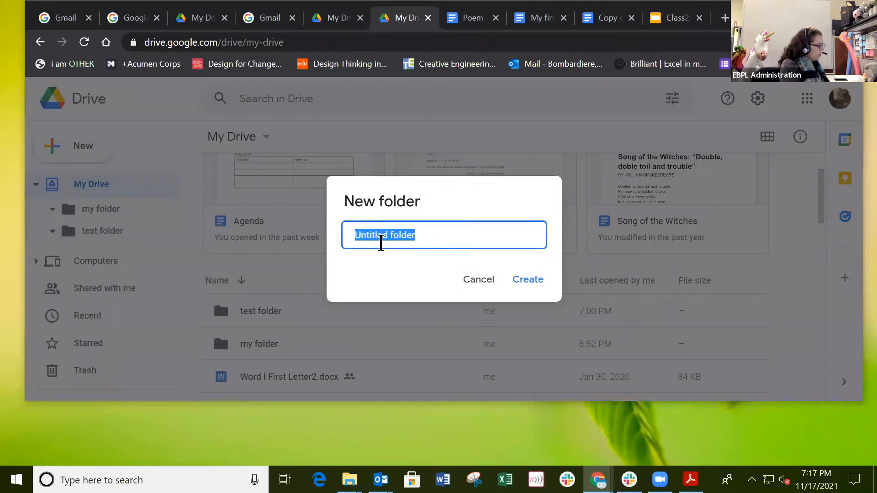
text(meeting)
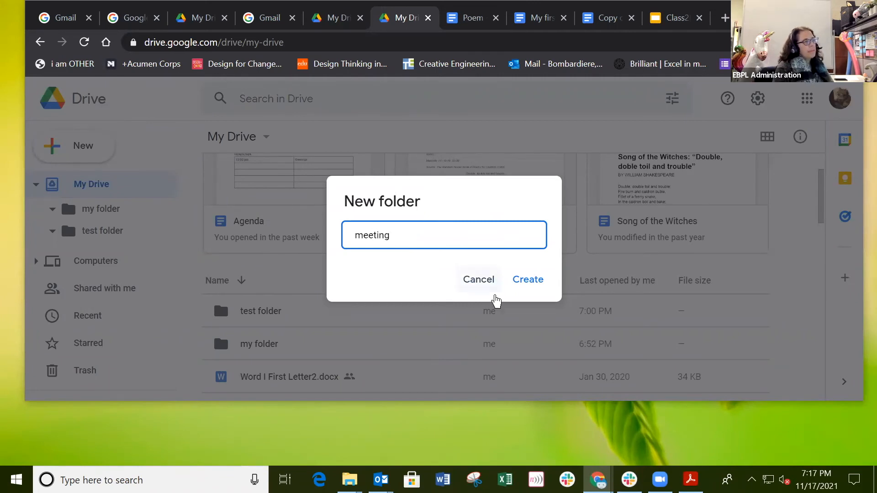
click(521, 281)
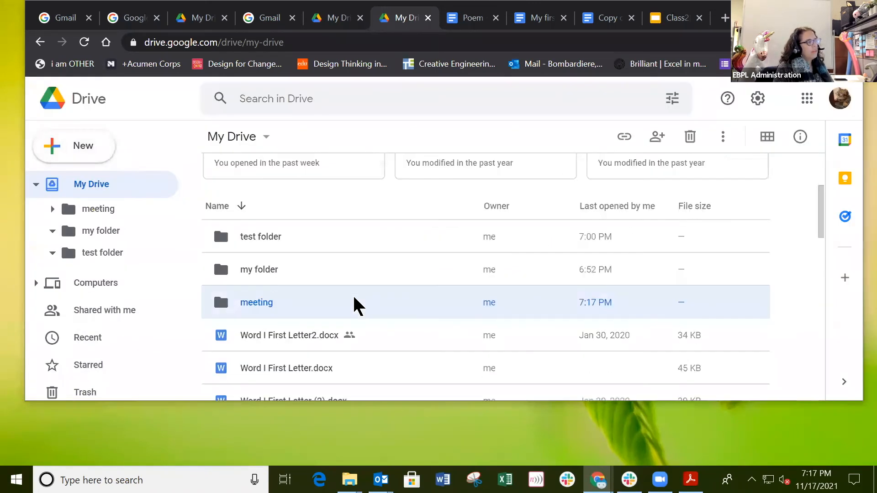
Step: Move Word I First Letter2.docx from My Drive into the meeting folder
click(320, 341)
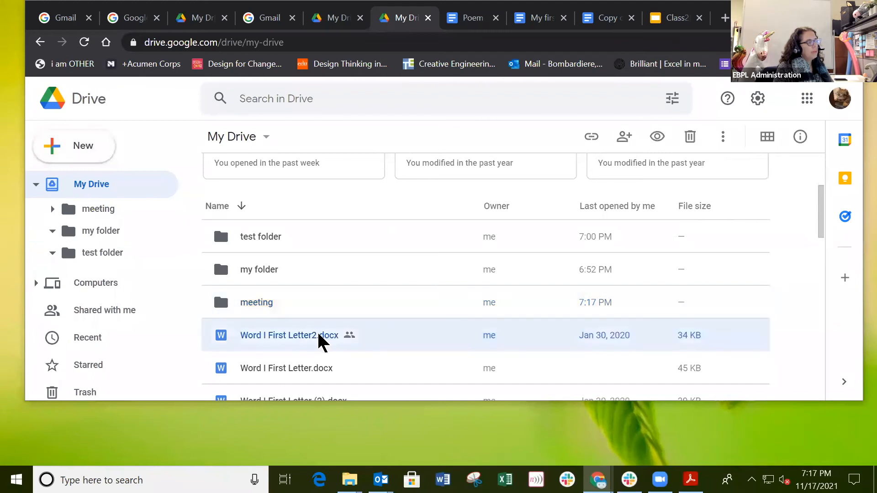
right_click(319, 338)
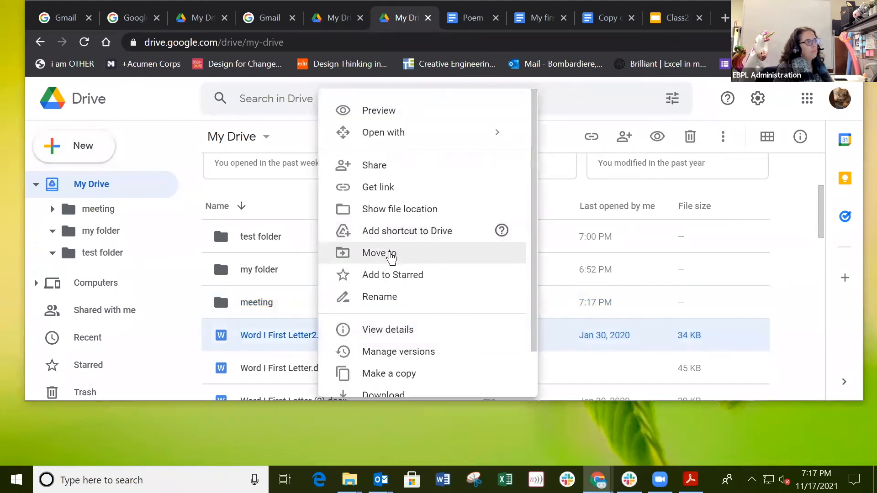
click(390, 255)
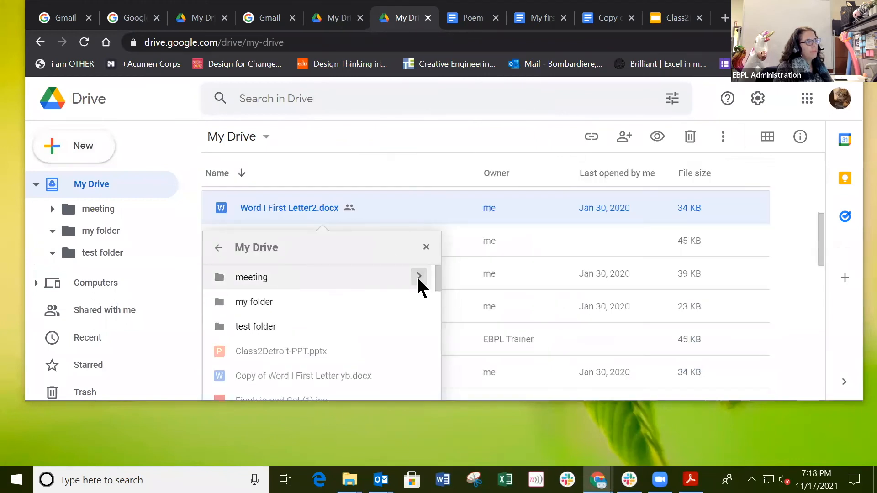
click(418, 283)
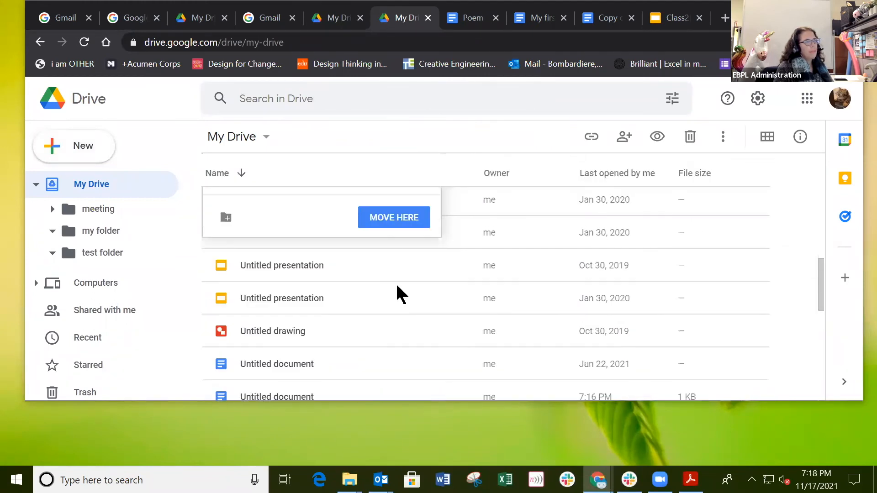
click(395, 225)
scroll(398, 243, up, 5)
scroll(399, 249, down, 1)
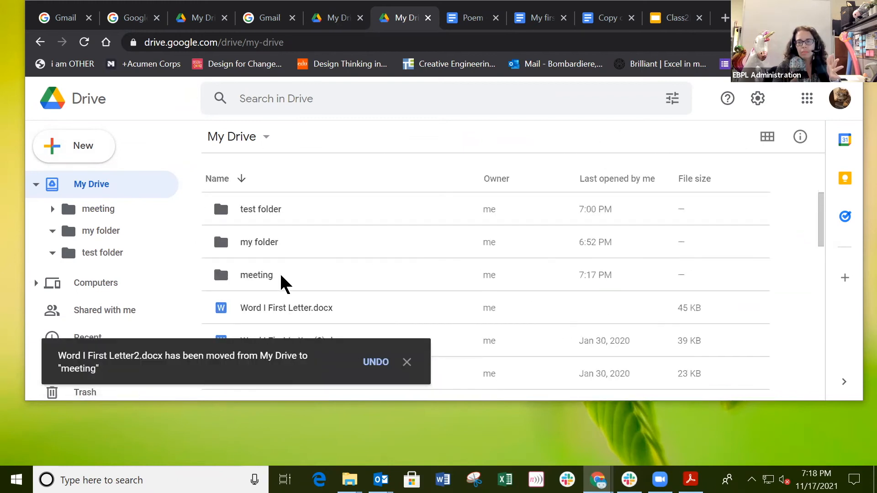
Step: Open the meeting folder to confirm Word I First Letter2.docx is inside
double_click(267, 277)
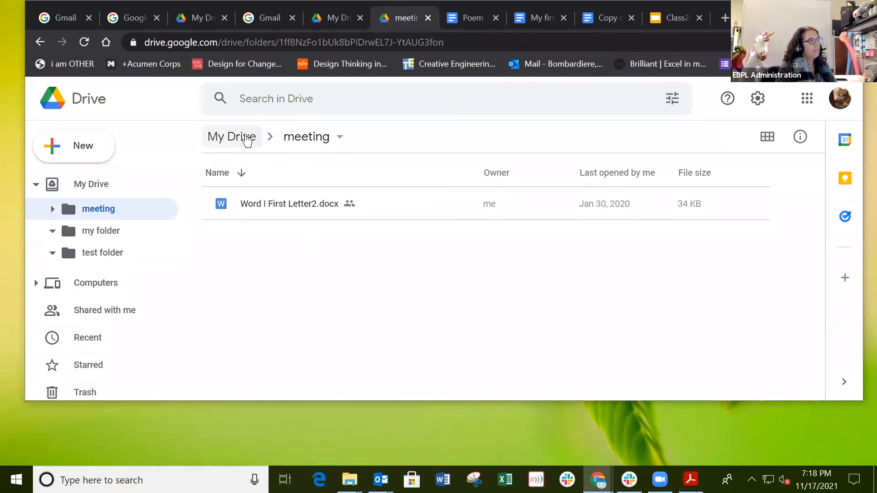
click(232, 137)
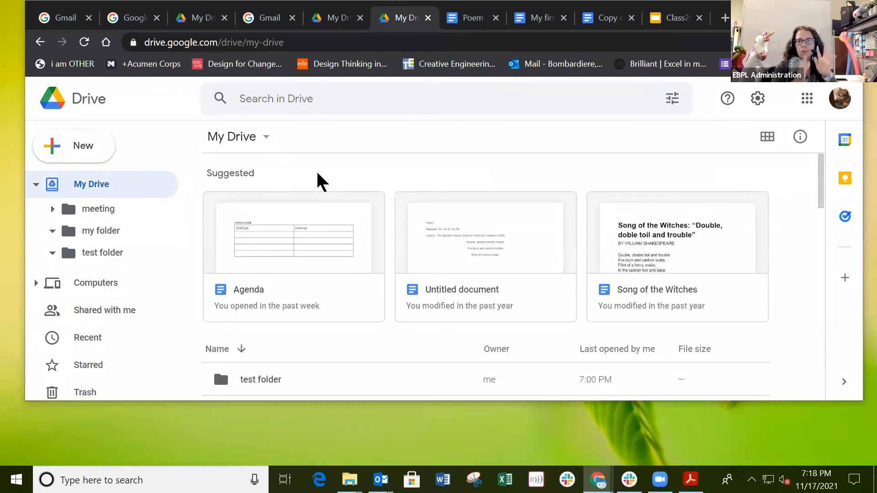
scroll(352, 256, down, 3)
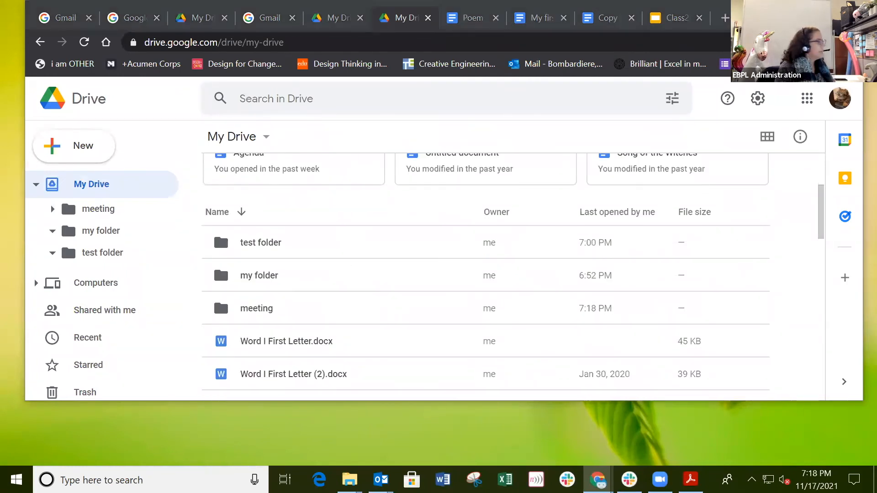
scroll(366, 298, down, 2)
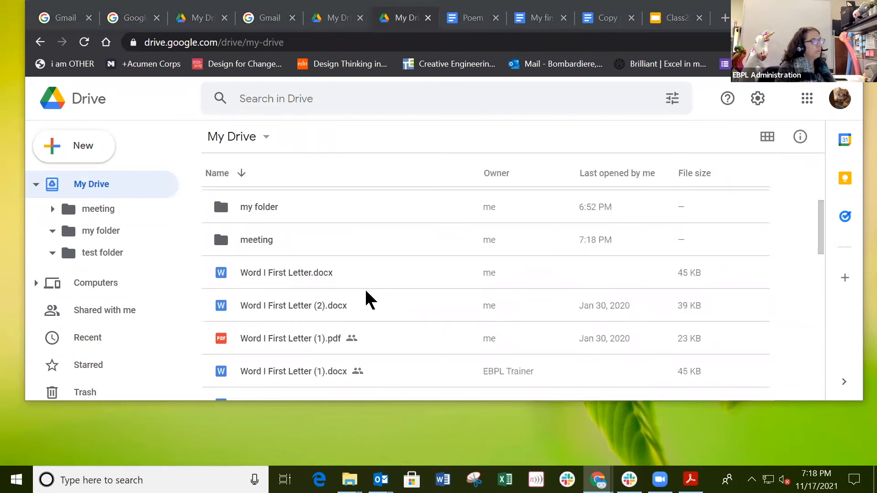
click(262, 243)
double_click(261, 241)
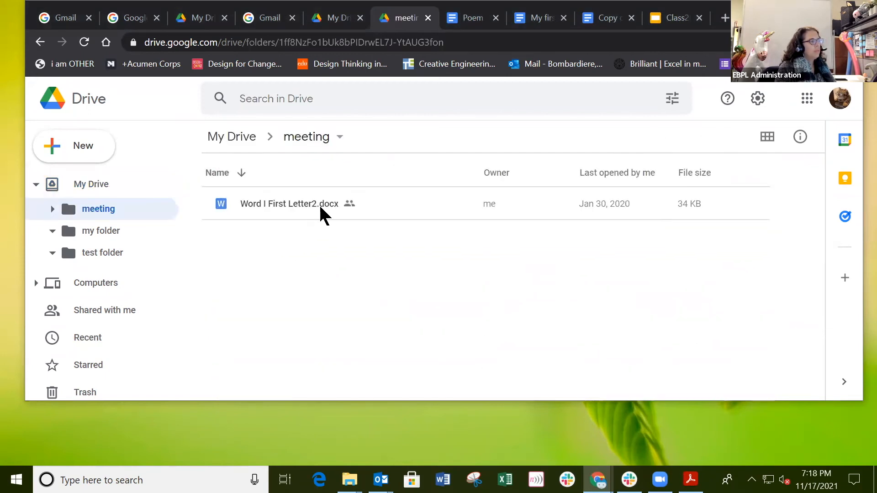
Step: Start moving Word I First Letter2.docx and browse up to the My Drive destinations
click(320, 204)
right_click(323, 206)
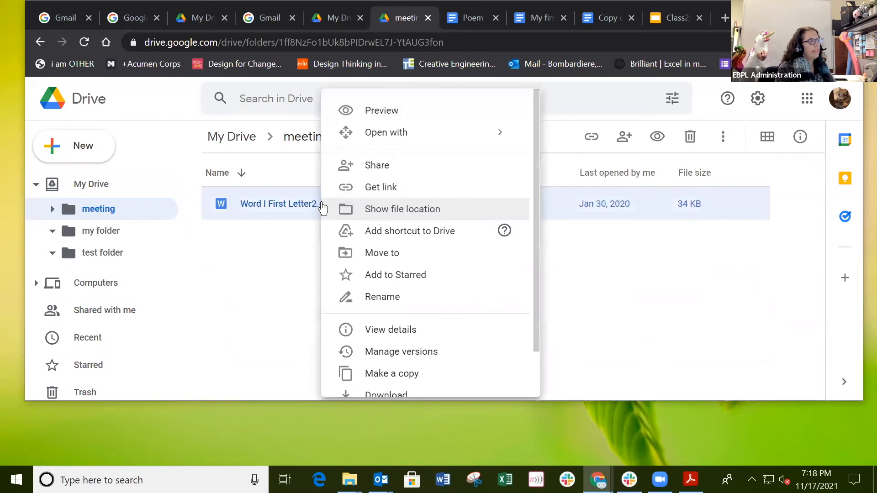
click(358, 254)
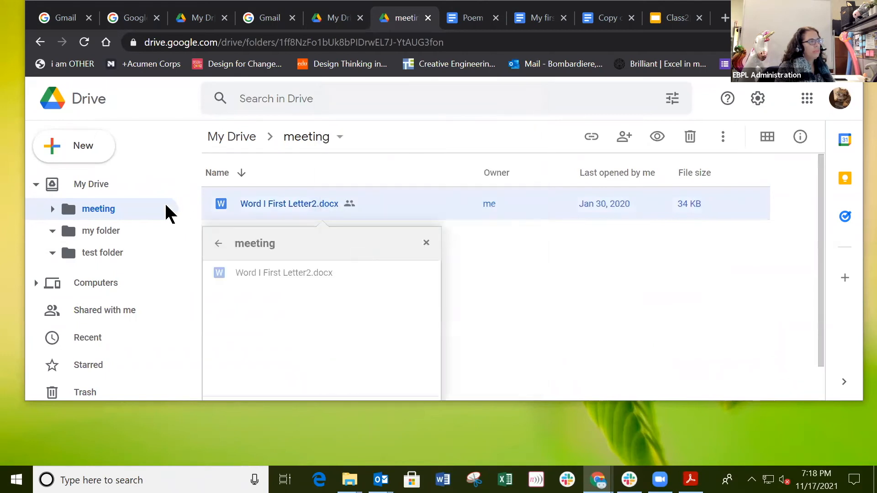
click(218, 243)
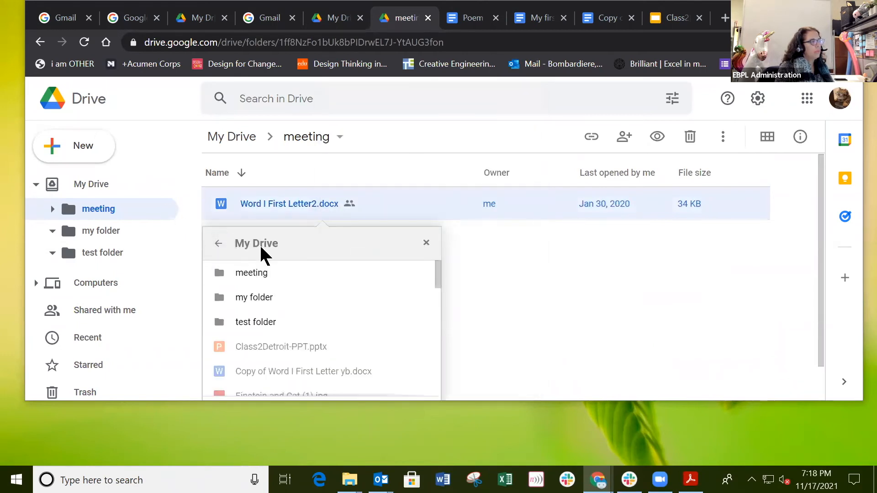
scroll(380, 290, down, 10)
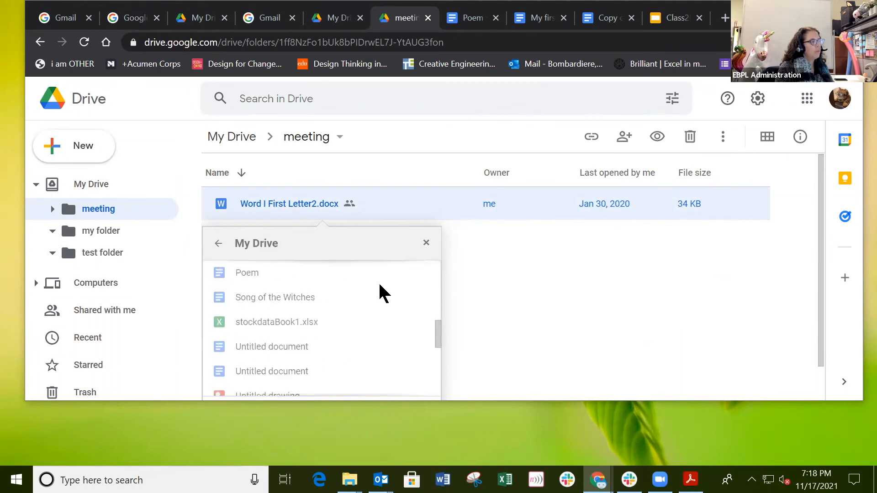
Step: Cancel the move, return to My Drive and trash Word I First Letter.docx
scroll(367, 310, up, 10)
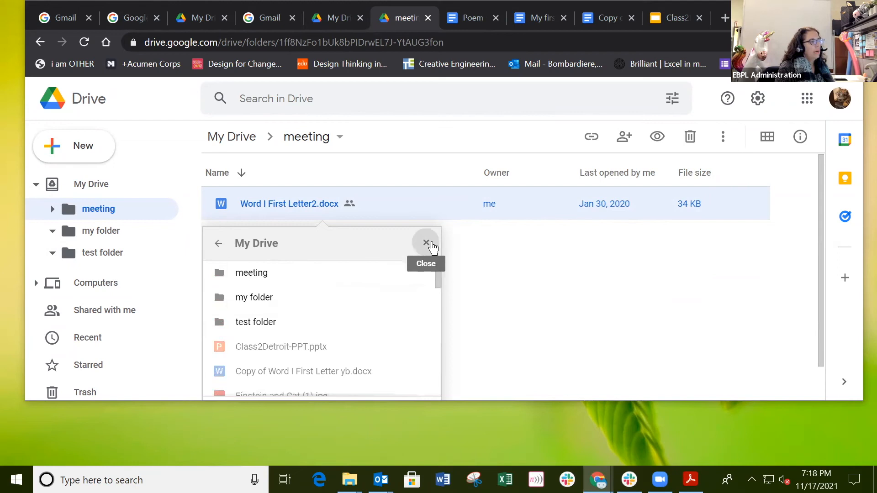
click(426, 243)
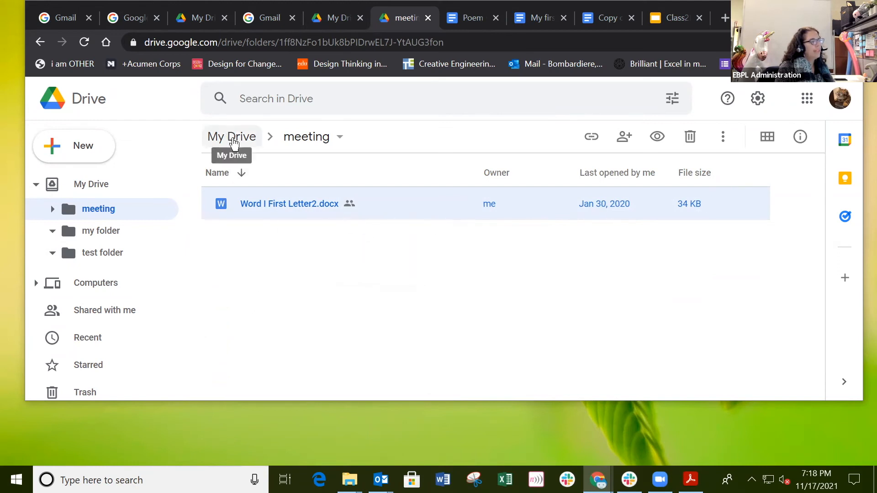
click(230, 138)
scroll(345, 288, down, 5)
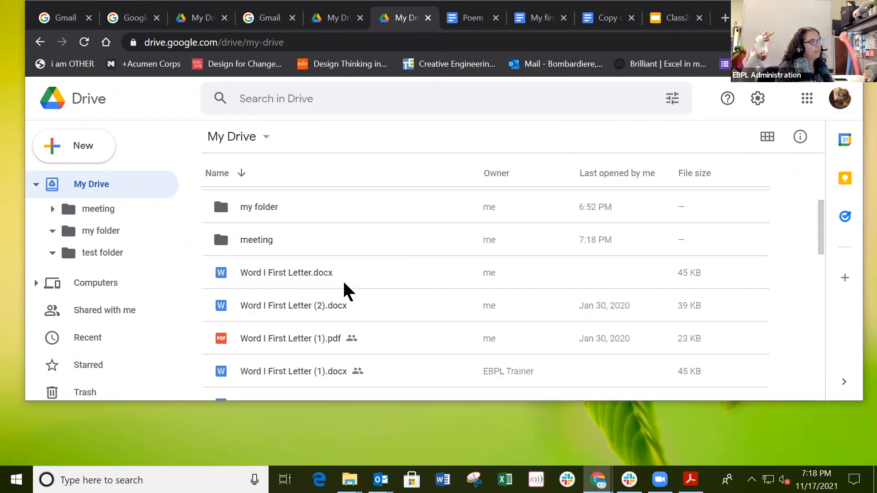
click(315, 273)
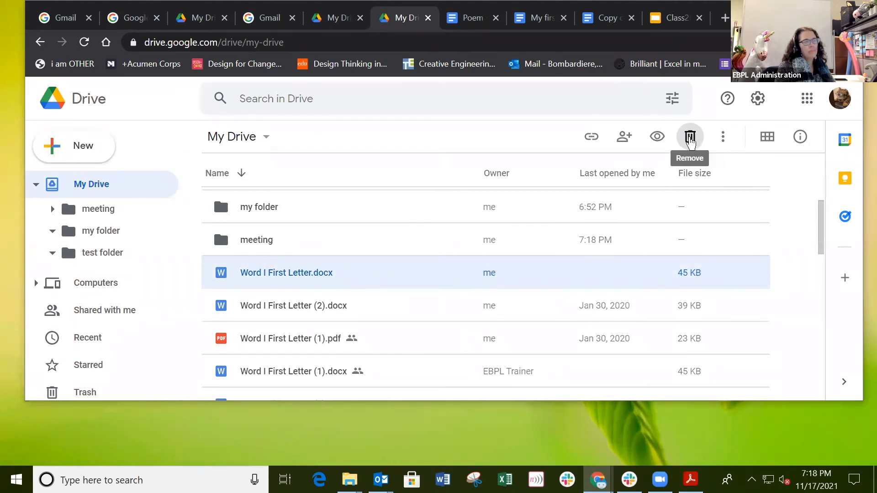
click(690, 139)
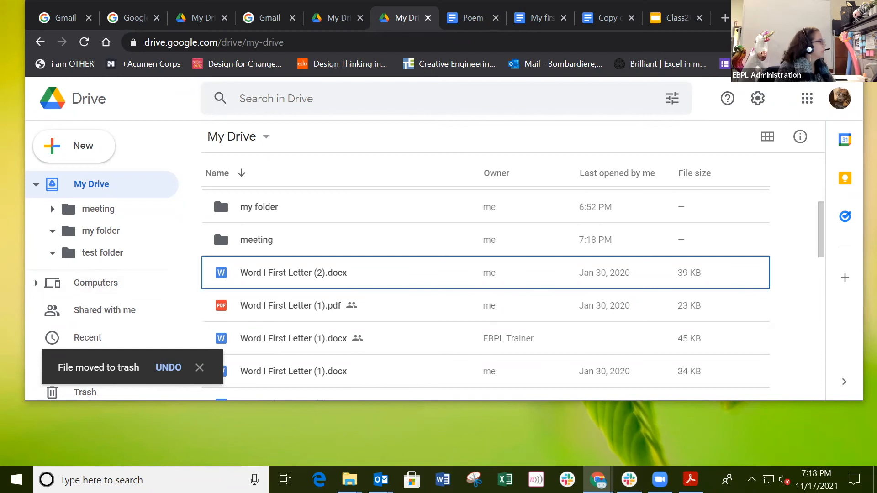
click(275, 242)
Step: Dismiss the meeting folder's actions menu and click into the Drive search box
right_click(275, 243)
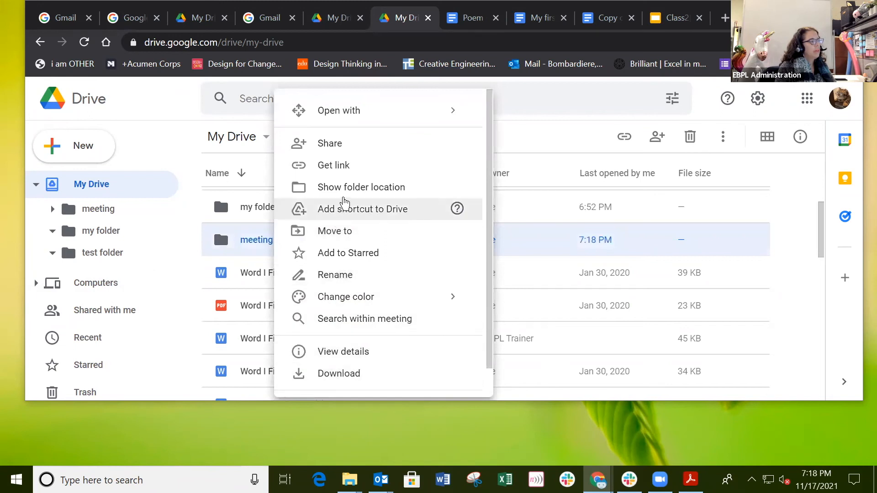
scroll(349, 176, down, 2)
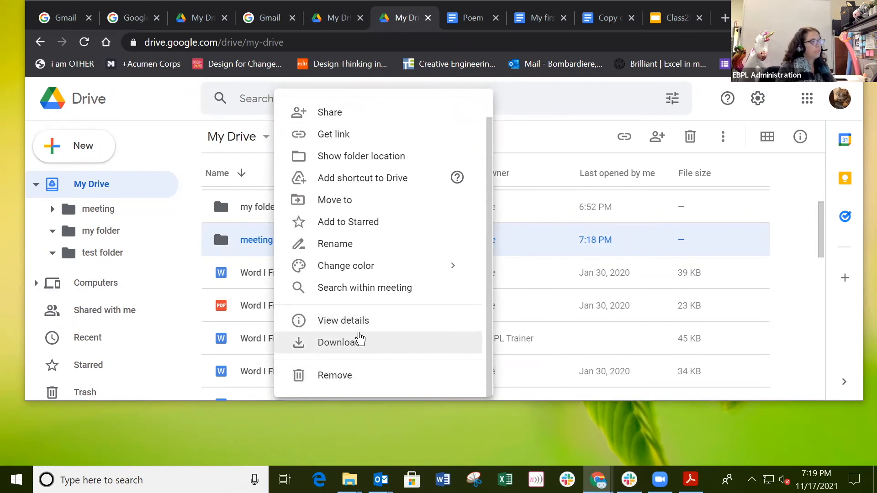
mouse_move(356, 271)
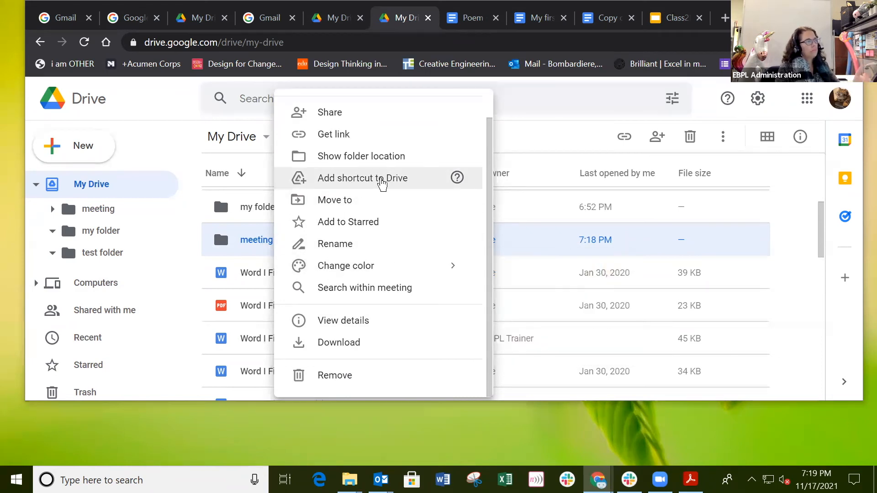
click(557, 141)
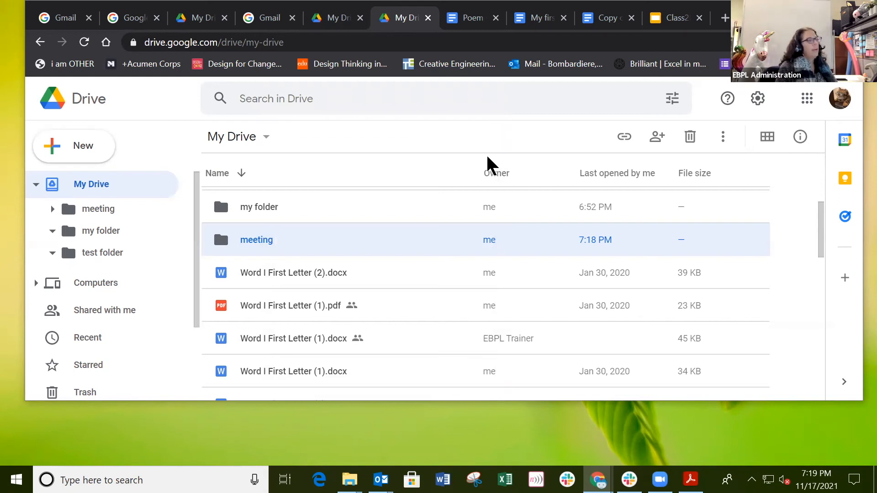
click(465, 98)
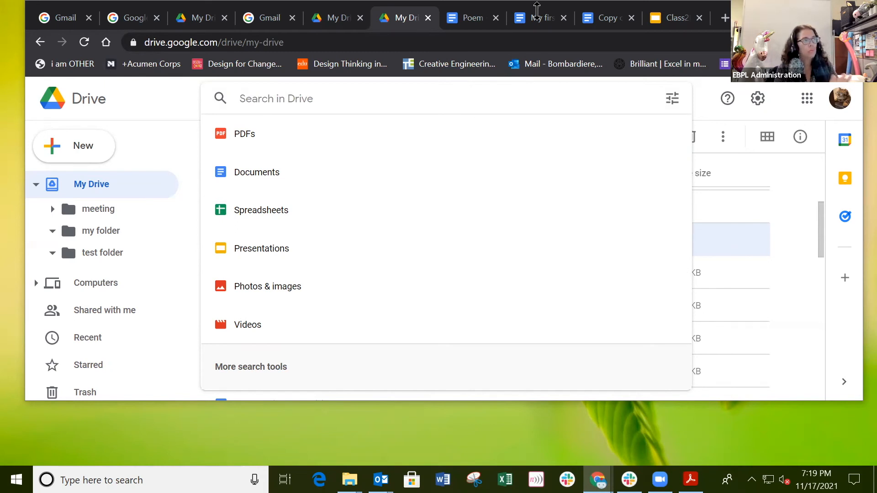
Step: Copy the line 'Double, double toil and trouble' from the Poem document back to Drive
click(473, 18)
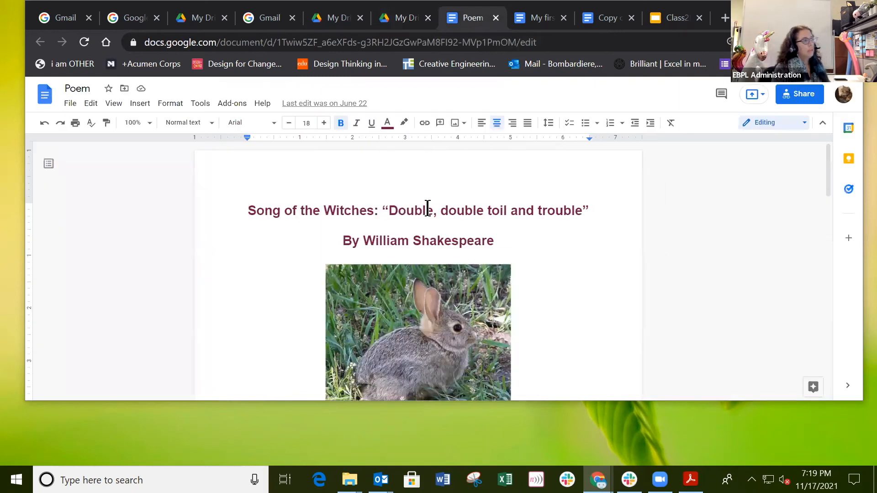
drag(445, 213, 581, 210)
key(ctrl+c)
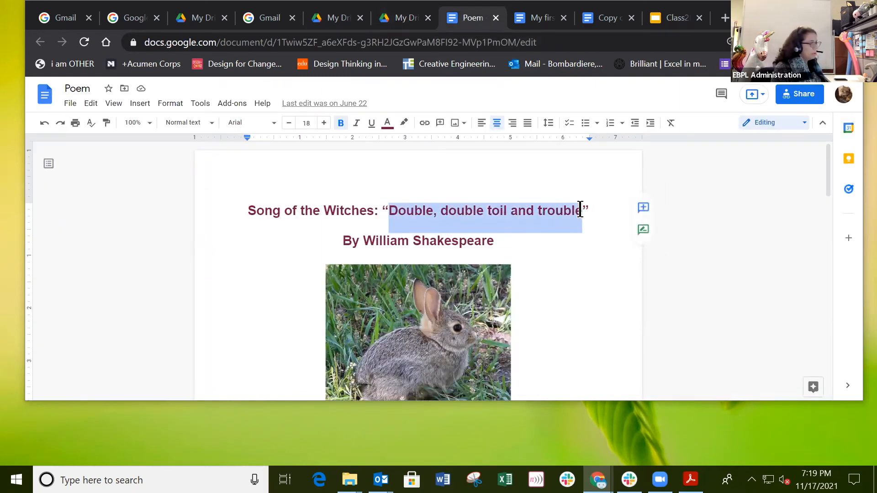
click(405, 19)
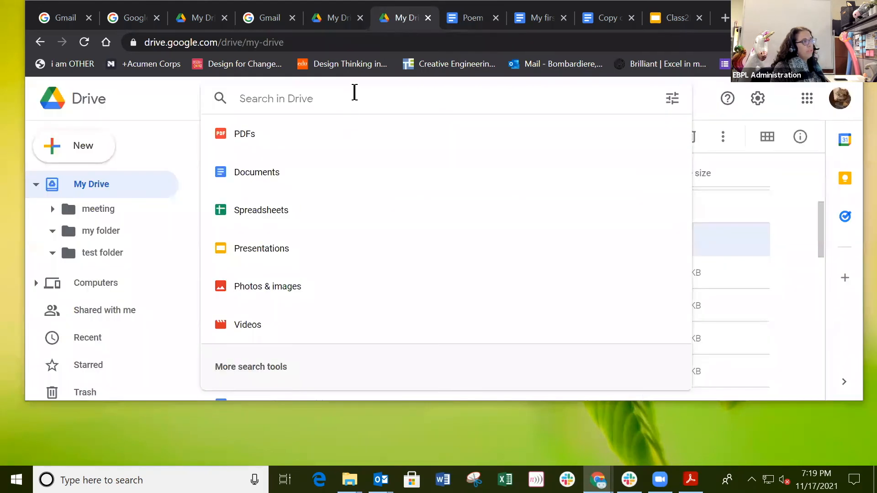
Step: Search Drive for the pasted poem line, then narrow the query to 'Double,'
key(ctrl+v)
key(Return)
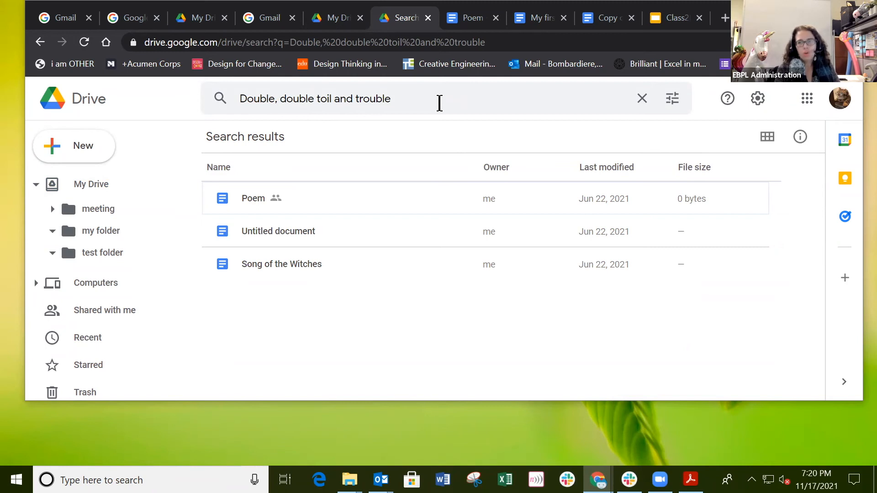
drag(440, 103, 282, 103)
key(BackSpace)
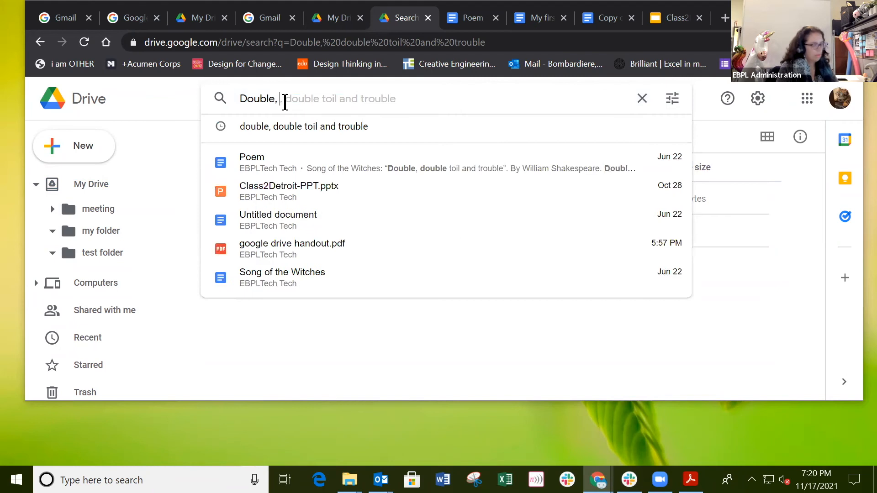
key(Return)
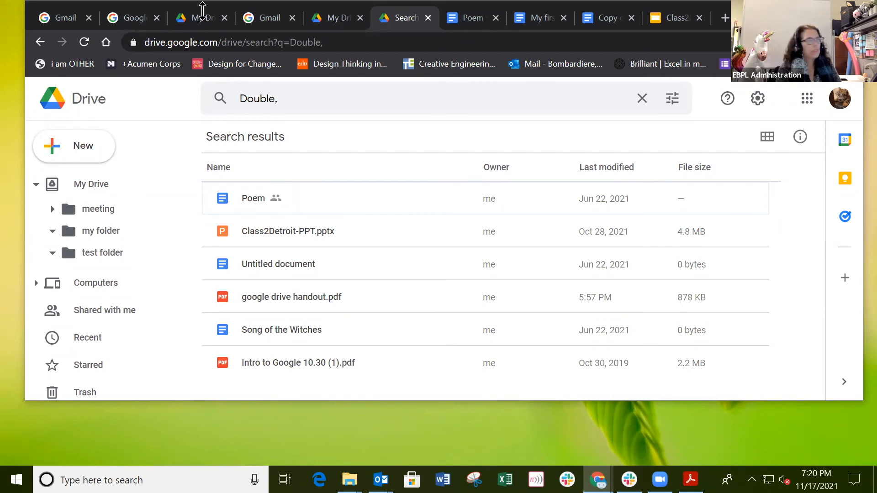
click(251, 198)
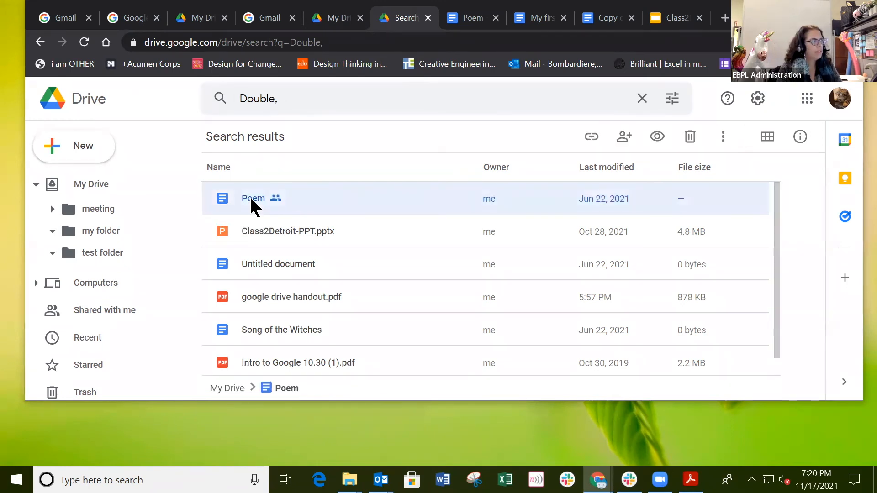
click(273, 235)
click(270, 265)
click(270, 299)
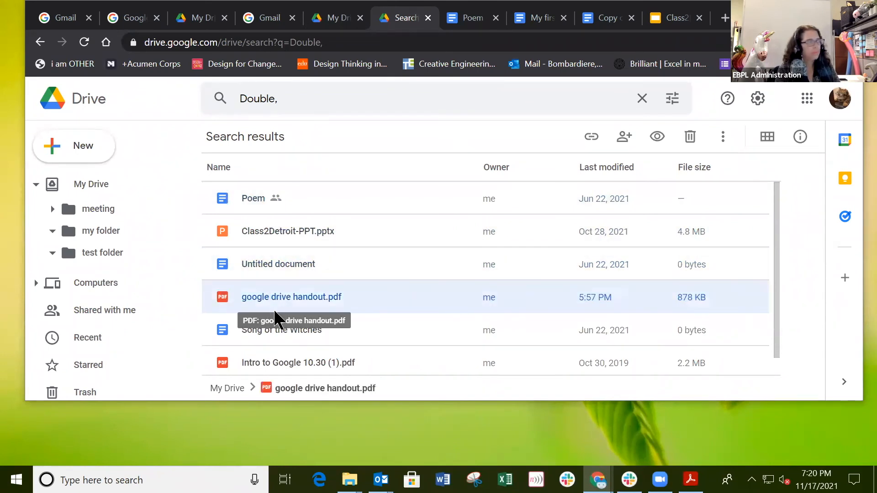
click(279, 332)
click(269, 362)
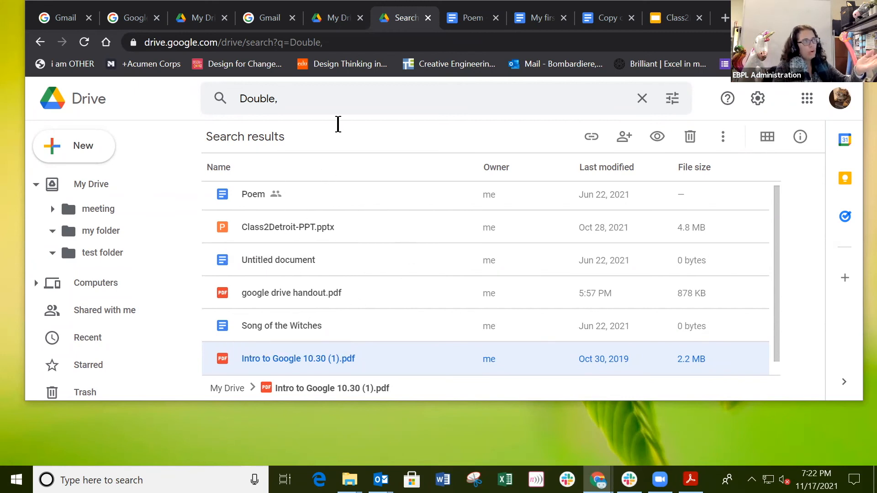
Step: Reopen the search results and view the Poem file's details and activity history
click(335, 98)
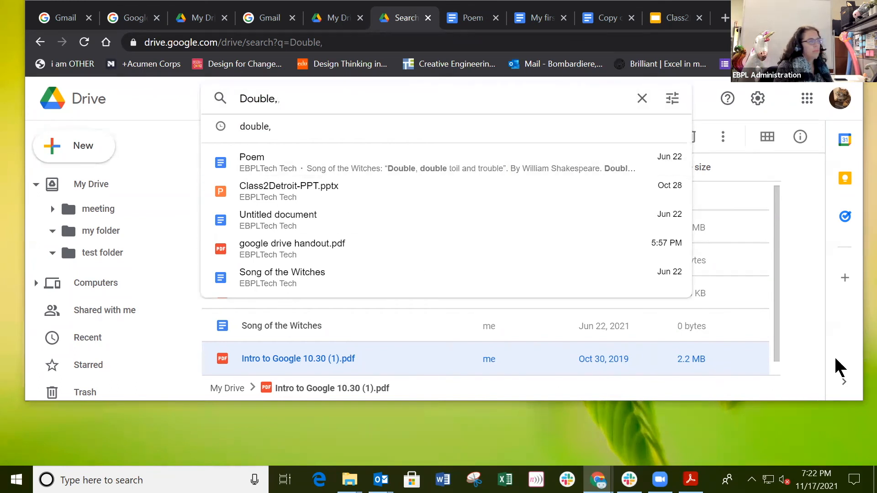
click(807, 365)
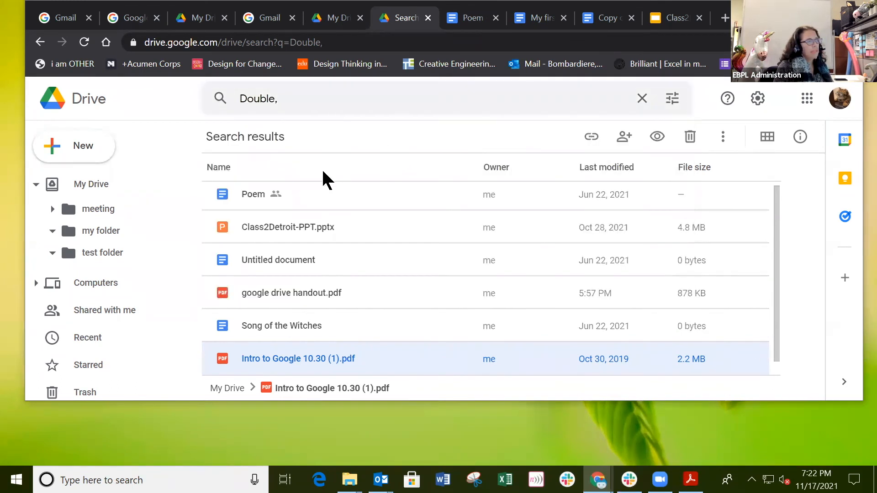
click(241, 196)
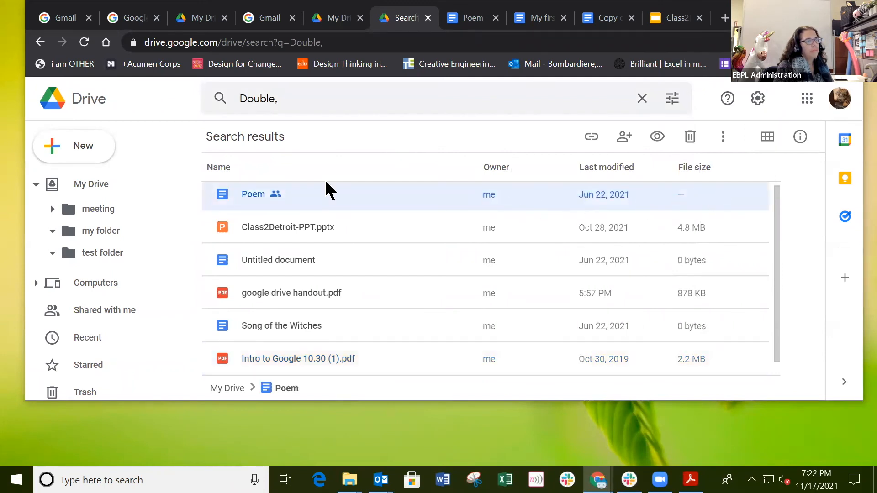
right_click(260, 196)
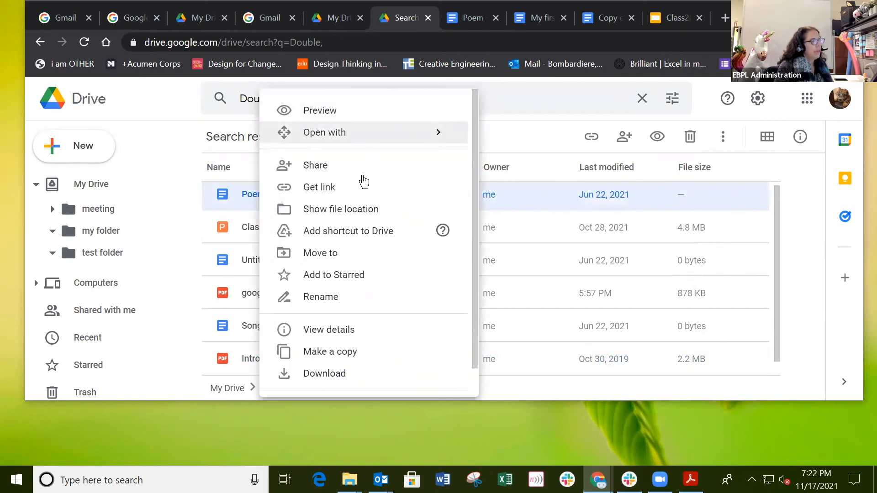
click(341, 332)
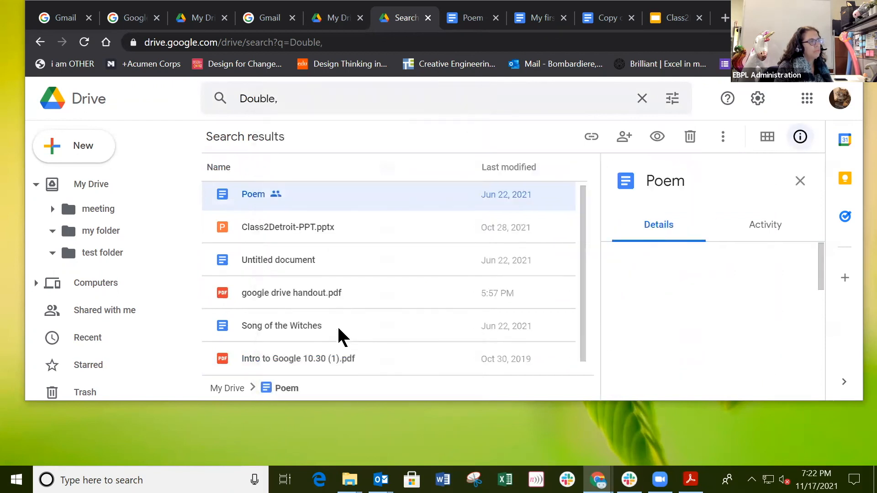
click(766, 226)
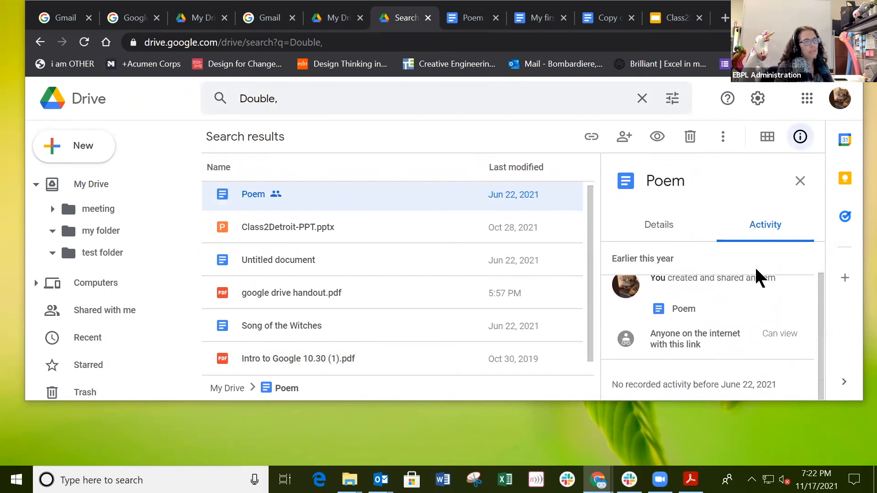
scroll(738, 325, up, 1)
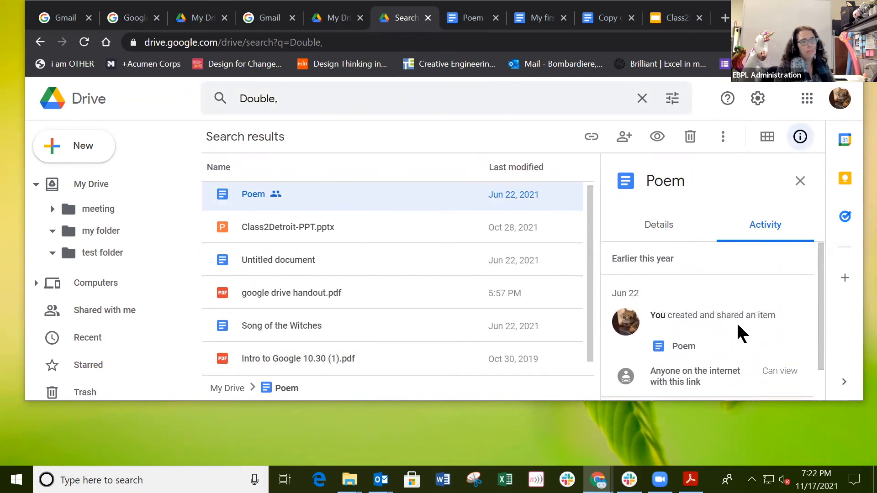
Step: Compare activity for Class2Detroit-PPT.pptx, Song of the Witches and Intro to Google 10.30 (1).pdf
click(299, 228)
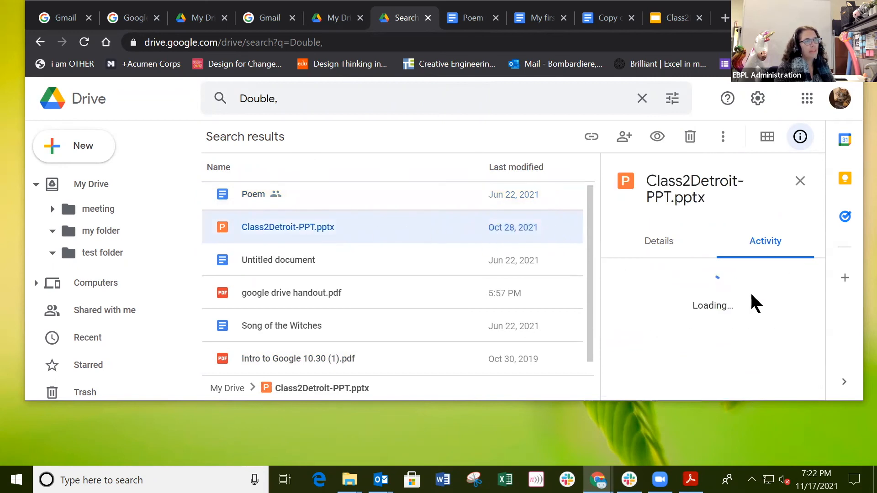
scroll(297, 265, down, 1)
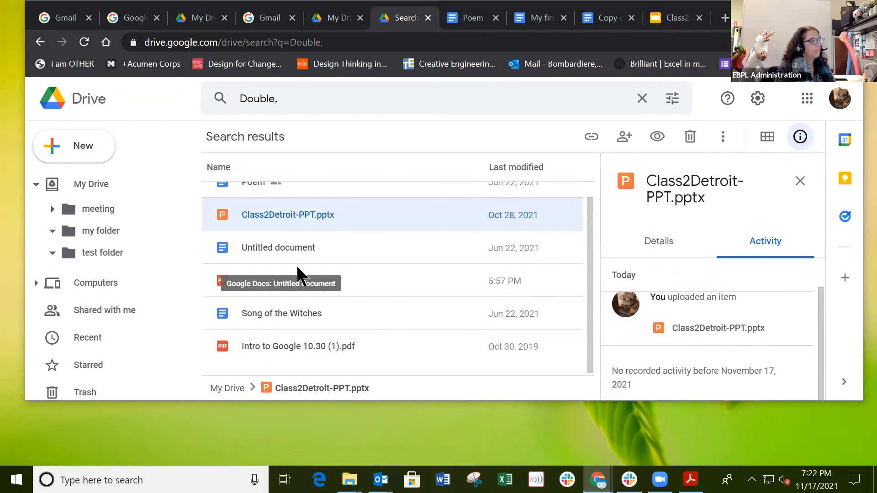
click(281, 312)
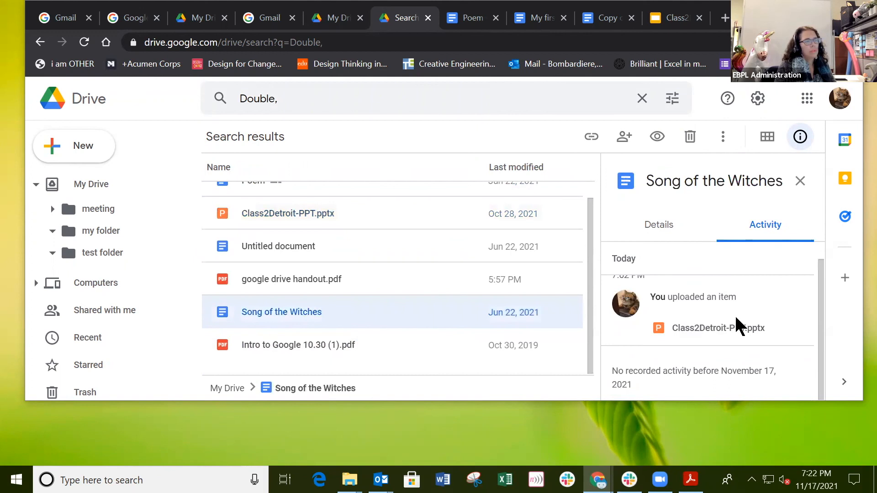
scroll(713, 366, down, 1)
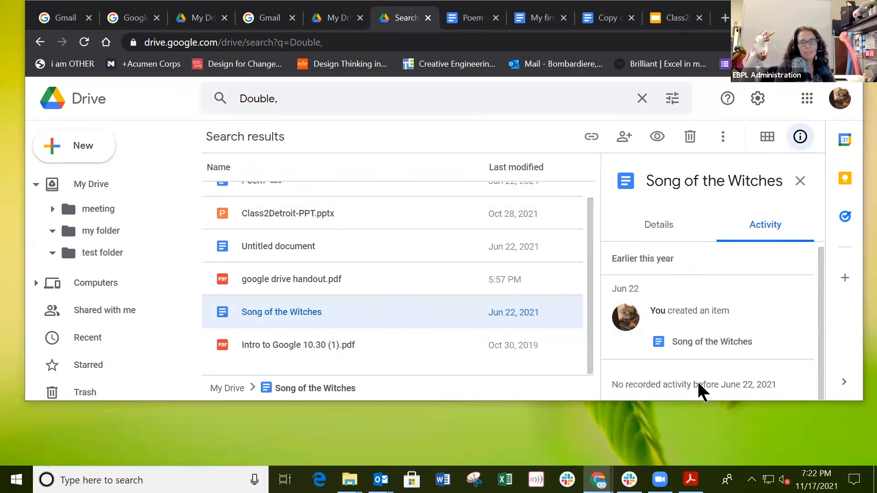
click(243, 351)
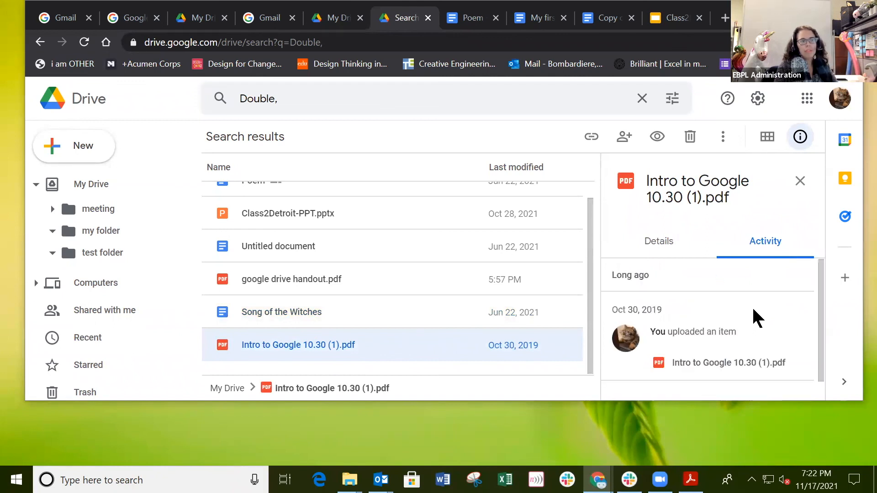
scroll(753, 309, down, 1)
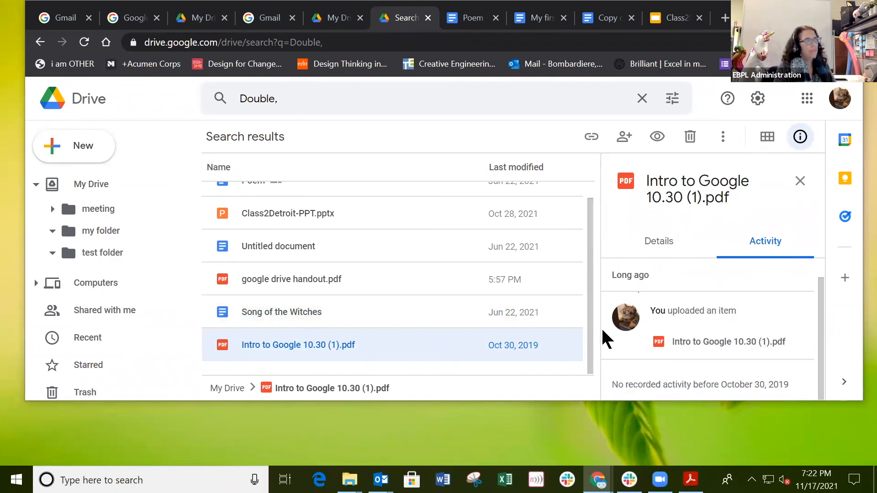
scroll(603, 330, up, 1)
Step: Clear the search, close the details panel and return to the My Drive list
click(641, 99)
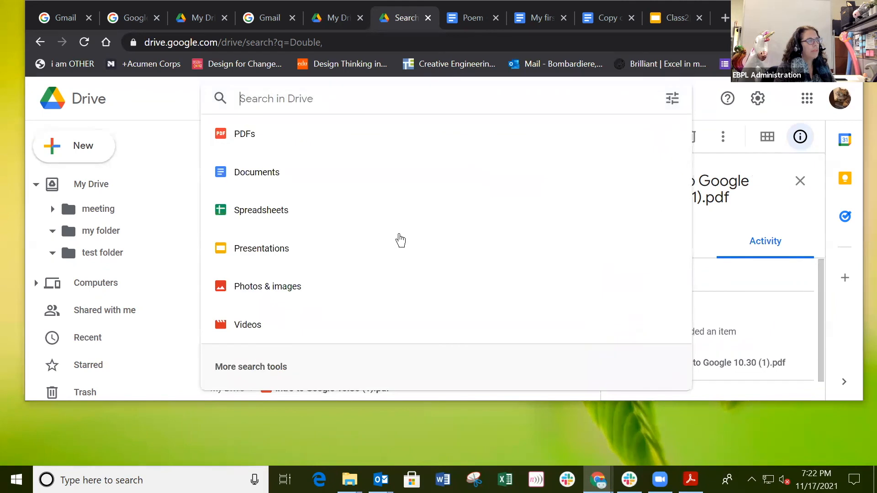
click(806, 231)
click(801, 182)
click(76, 192)
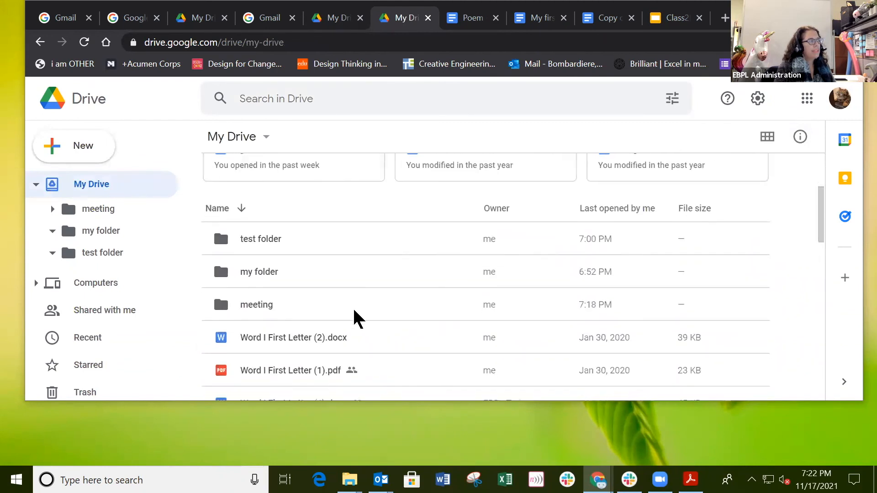
scroll(355, 317, down, 2)
Step: View Word I First Letter (2).docx details, then show the handout PDF's link sharing options
click(329, 275)
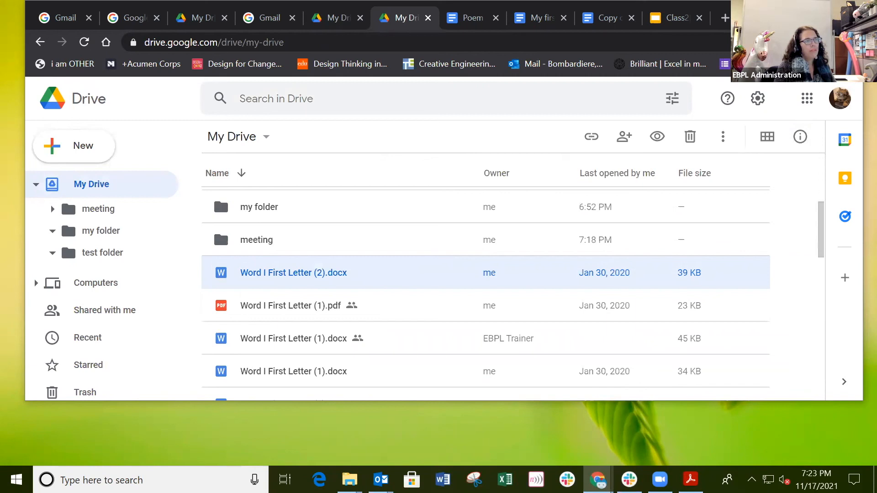
right_click(365, 273)
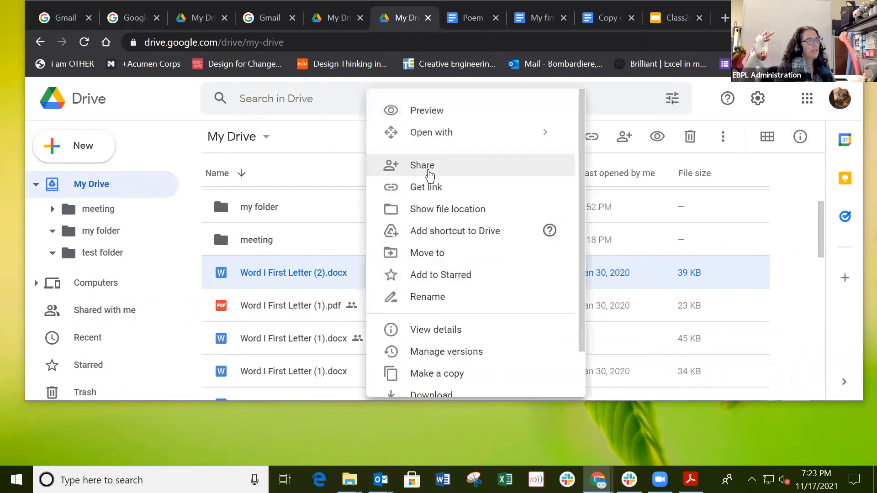
click(425, 329)
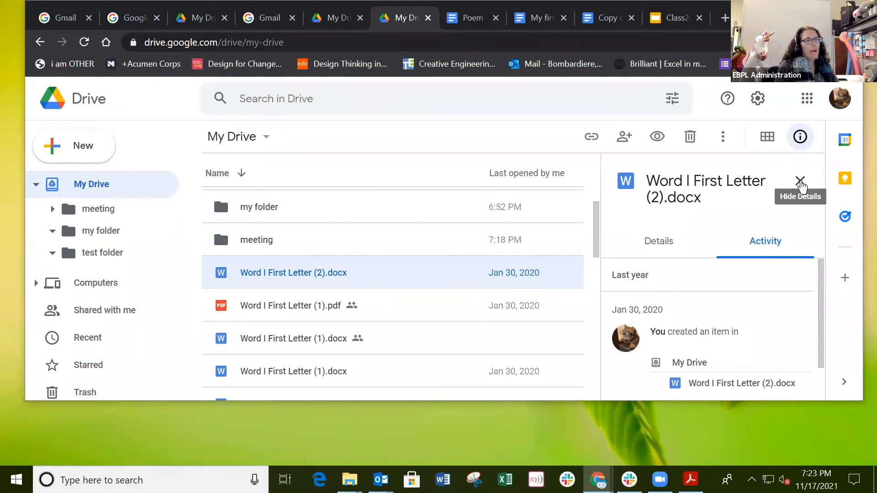
click(800, 181)
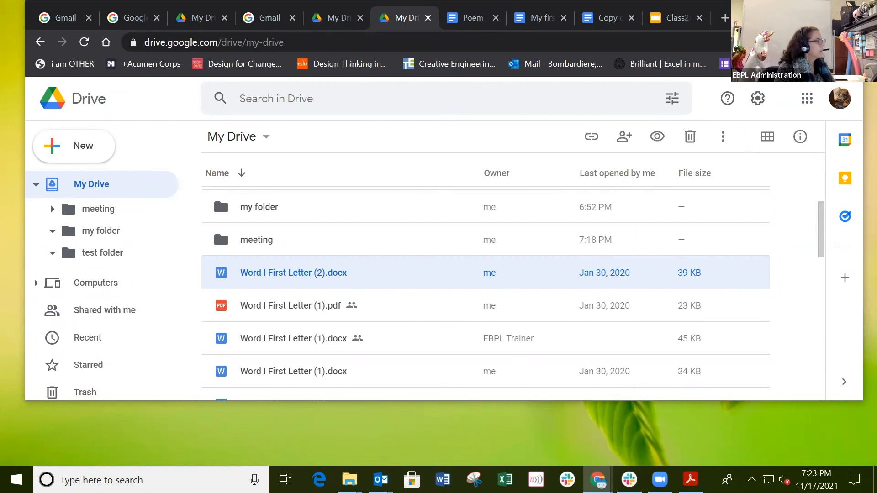
key(alt+Tab)
scroll(370, 257, down, 3)
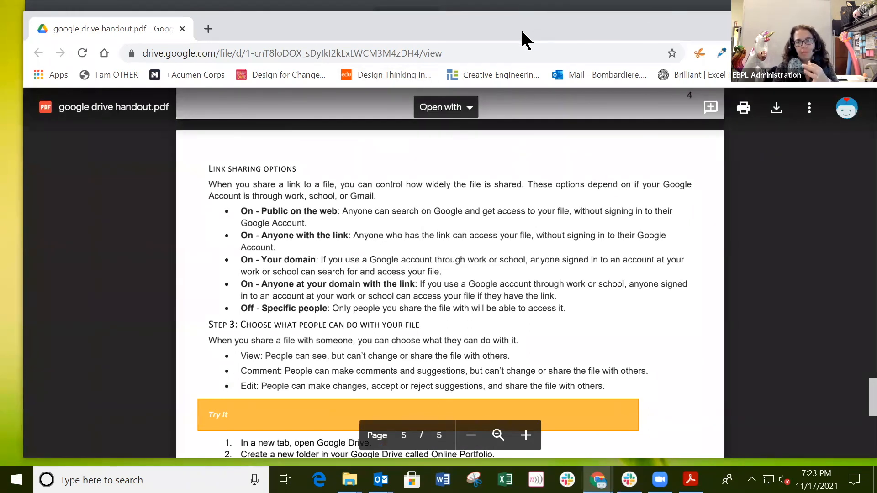
Step: Close the handout PDF and select Einstein.and.Cat.jpg in the My Drive list
key(ctrl+w)
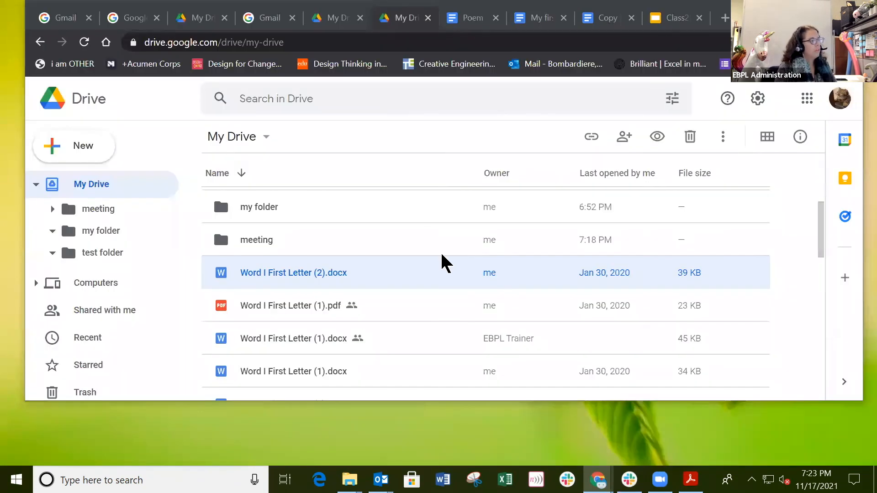
scroll(440, 256, down, 5)
scroll(441, 256, down, 5)
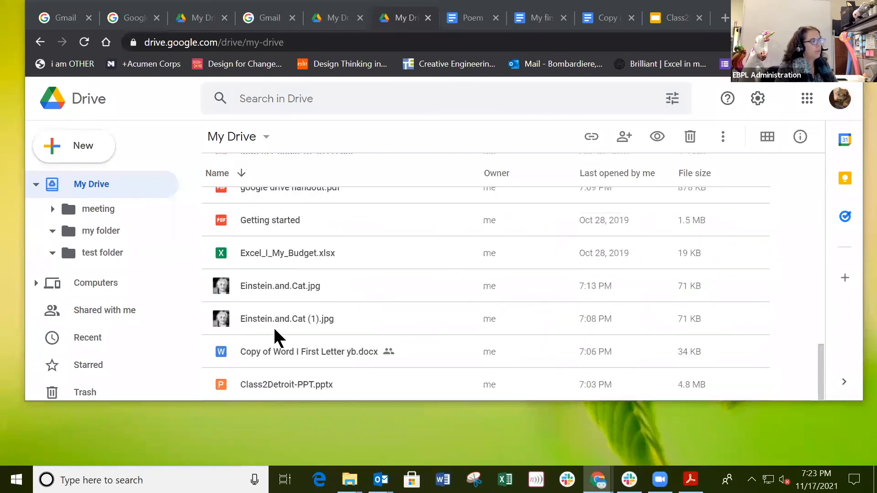
click(298, 283)
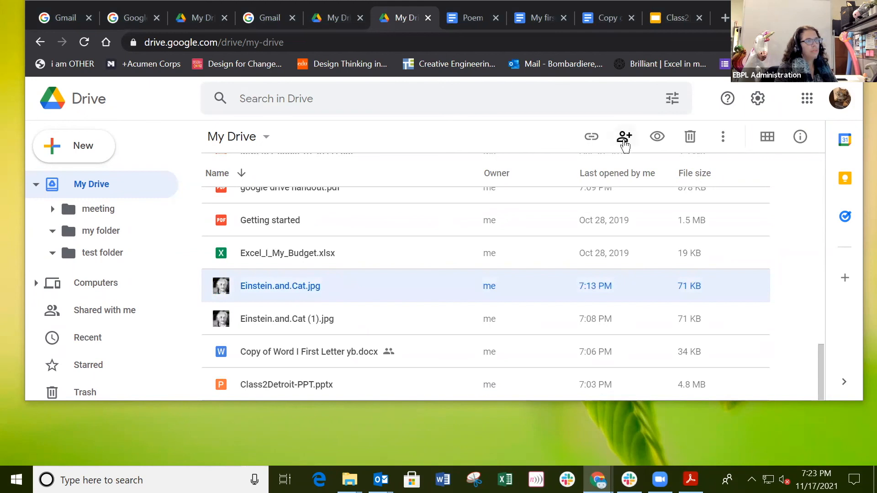
Step: Open sharing for Einstein.and.Cat.jpg and add the trainer's e-mail address as a recipient
right_click(348, 286)
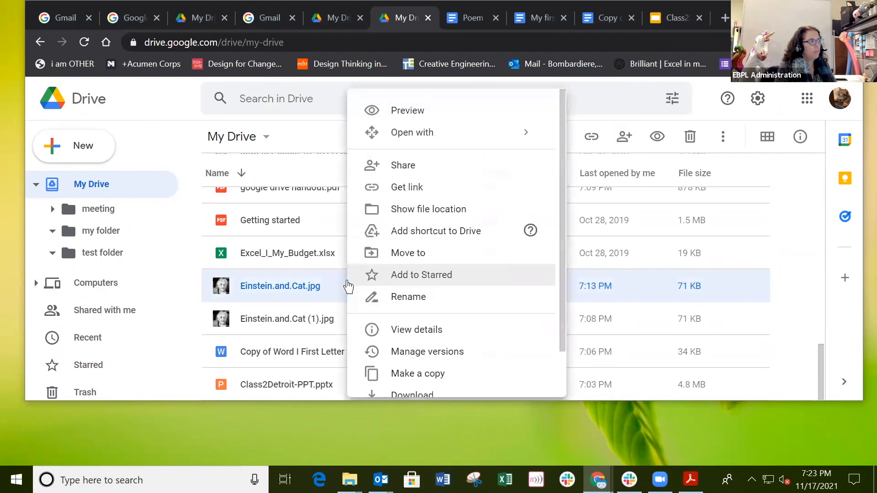
click(621, 140)
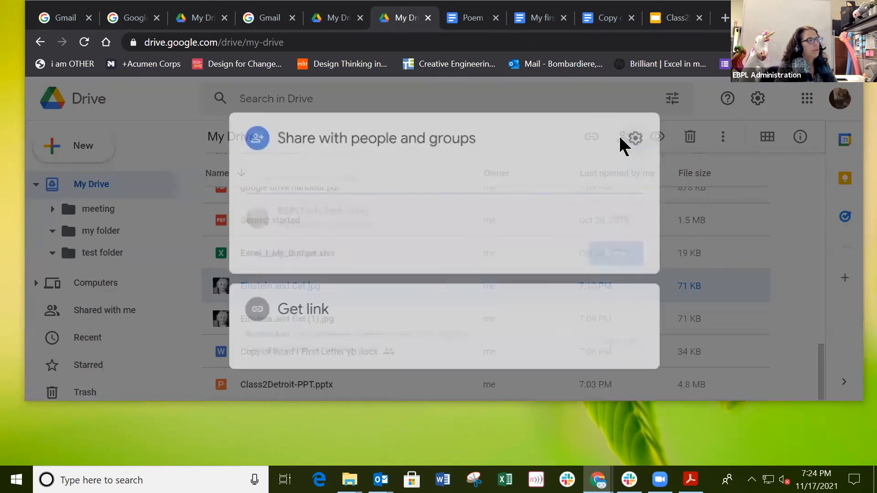
click(384, 175)
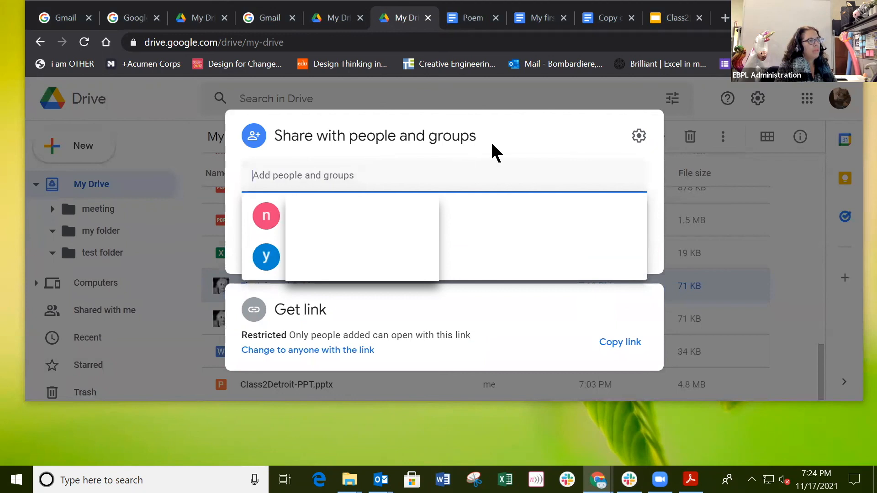
click(661, 181)
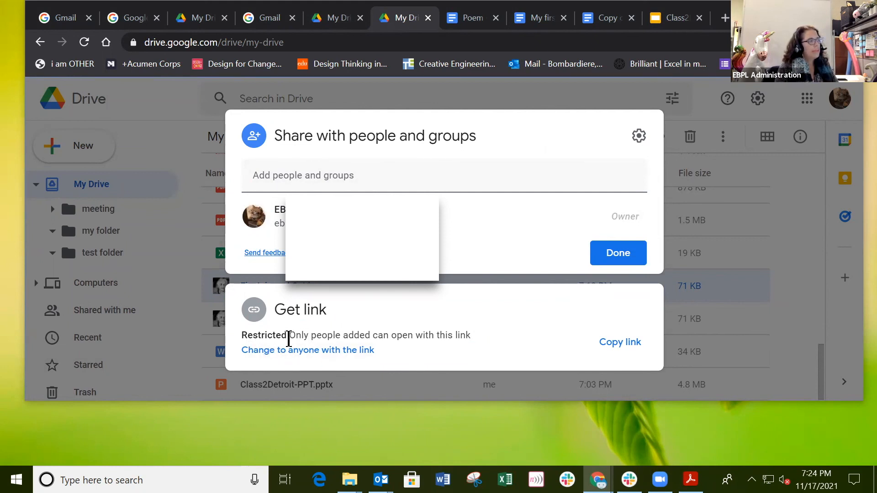
click(337, 182)
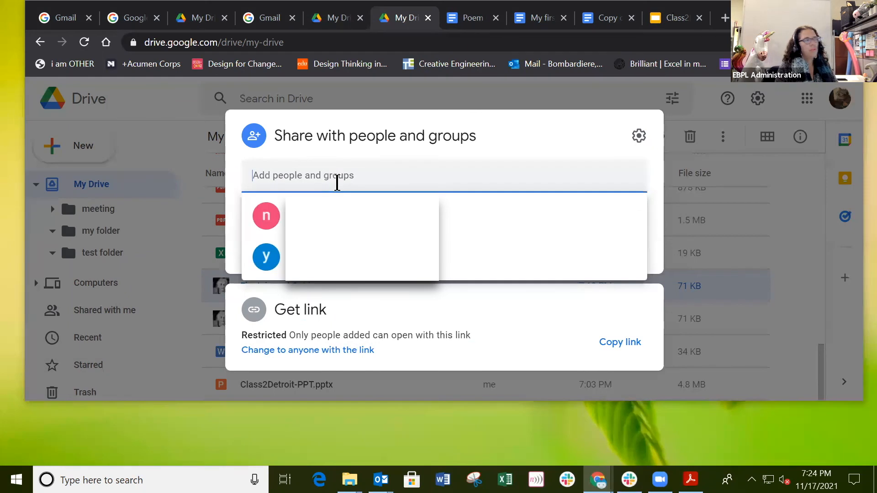
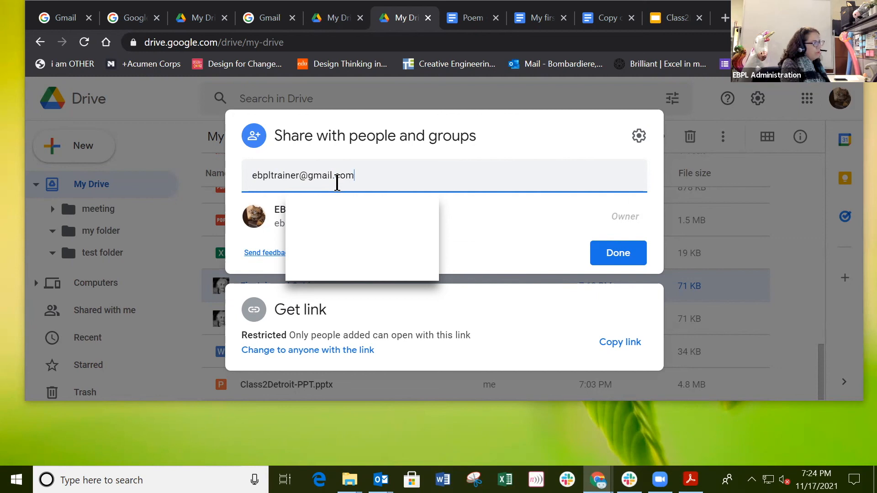
click(355, 218)
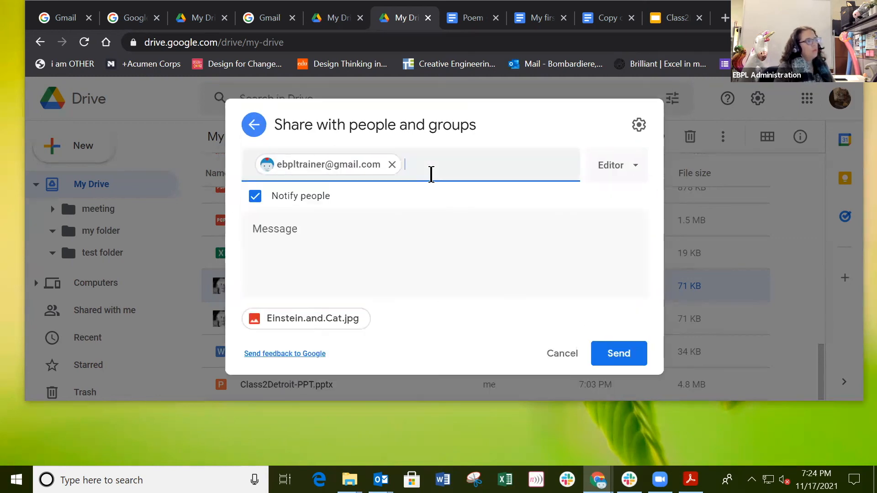
Step: Write a short note to the recipient and set their access to Commenter
click(361, 229)
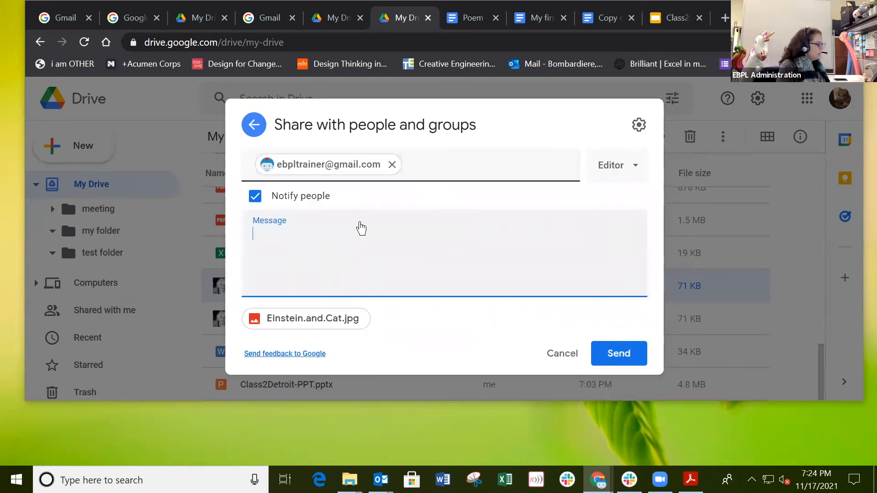
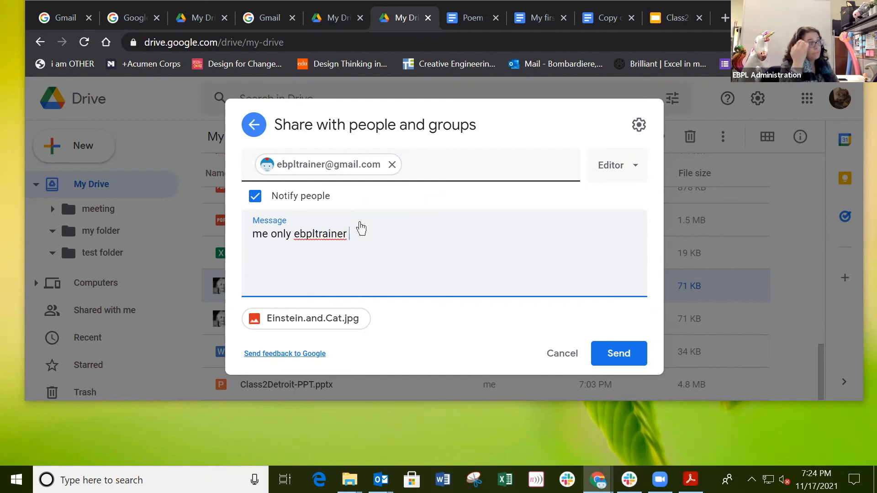
click(635, 170)
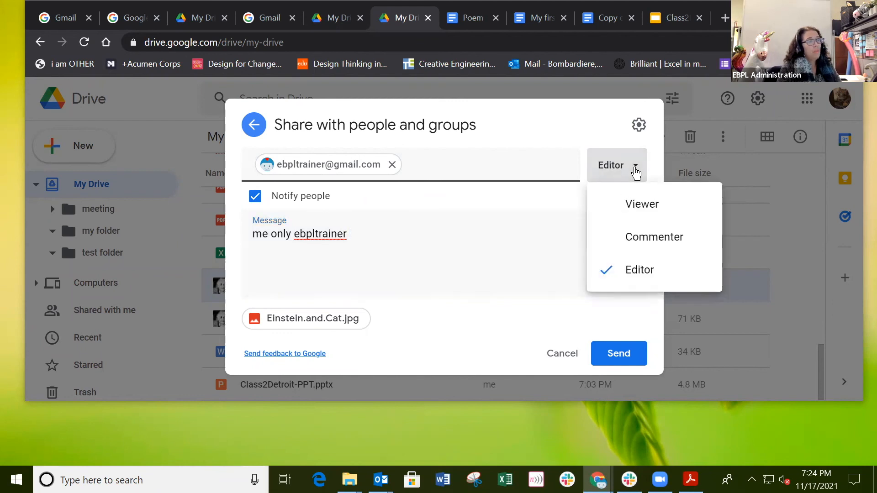
click(645, 206)
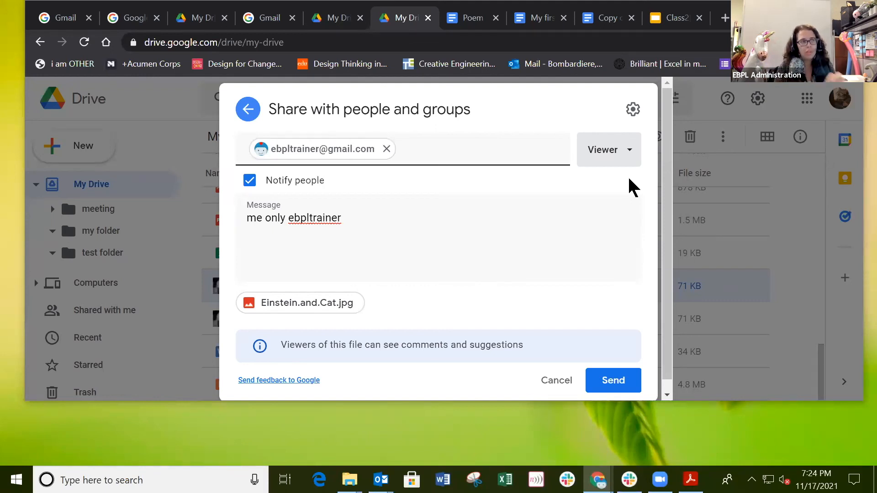
click(631, 156)
click(626, 224)
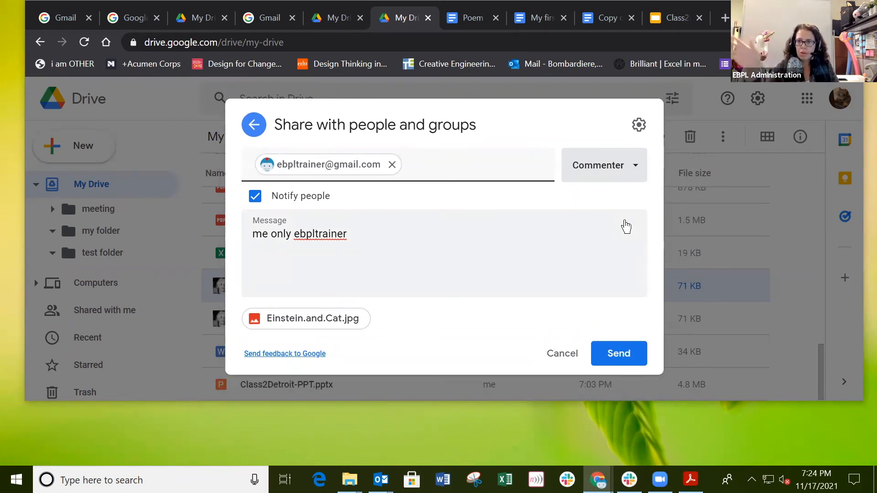
click(635, 166)
Step: Open the Einstein.and.Cat.jpg attachment from the Gmail inbox and add a shortcut to it in My Drive
click(601, 270)
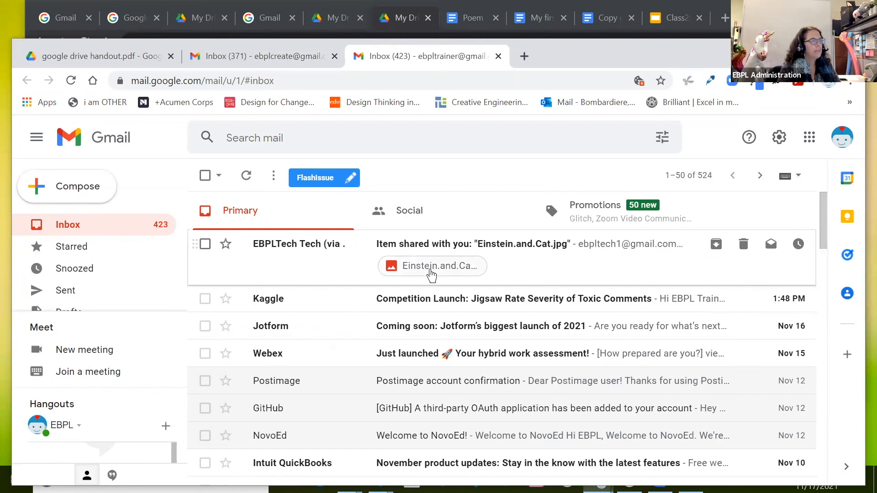
click(431, 275)
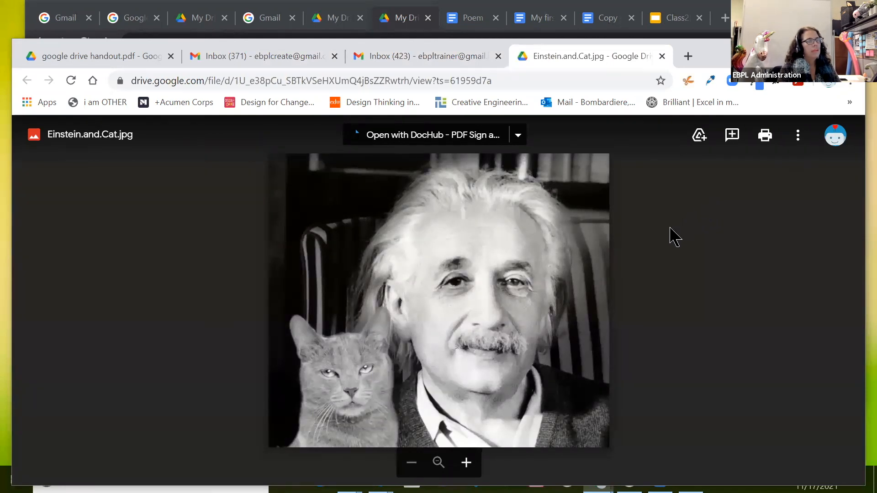
click(700, 136)
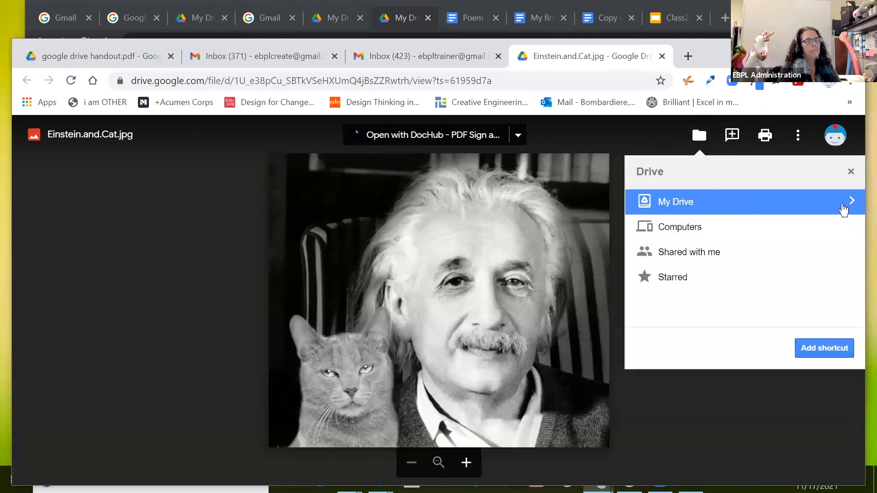
click(818, 352)
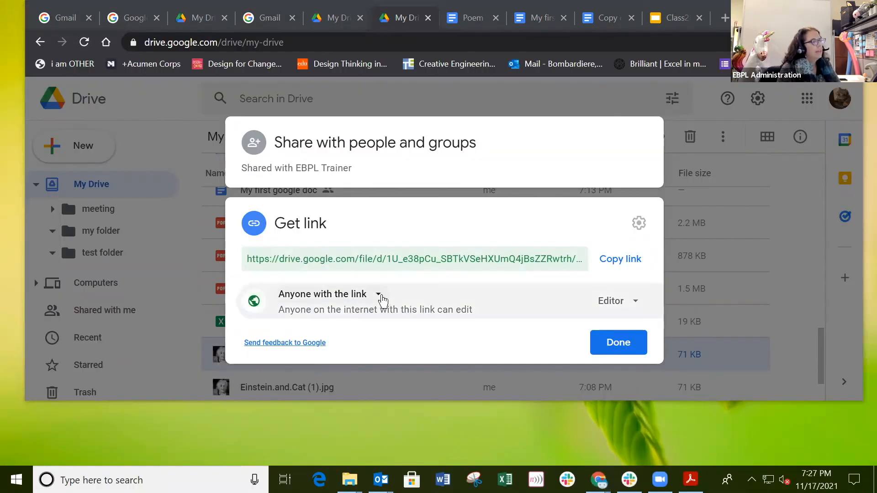
Step: Change the Einstein image's link access from Anyone with the link to Restricted
click(379, 295)
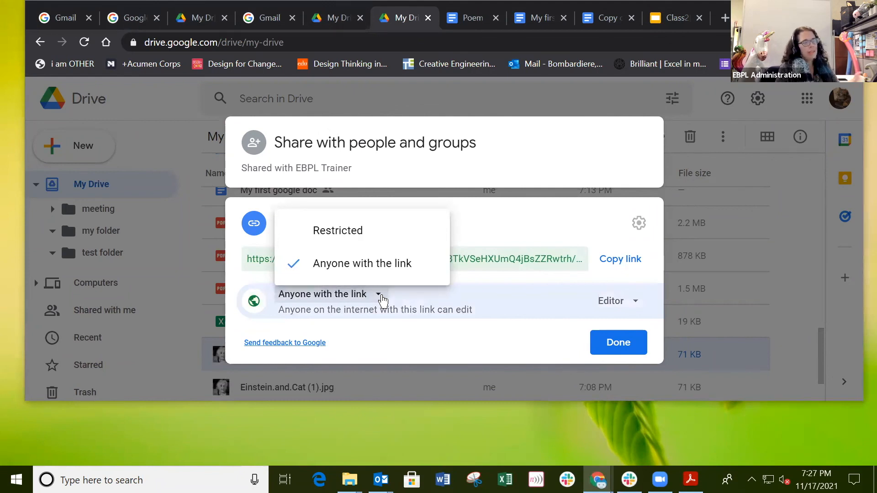
click(374, 235)
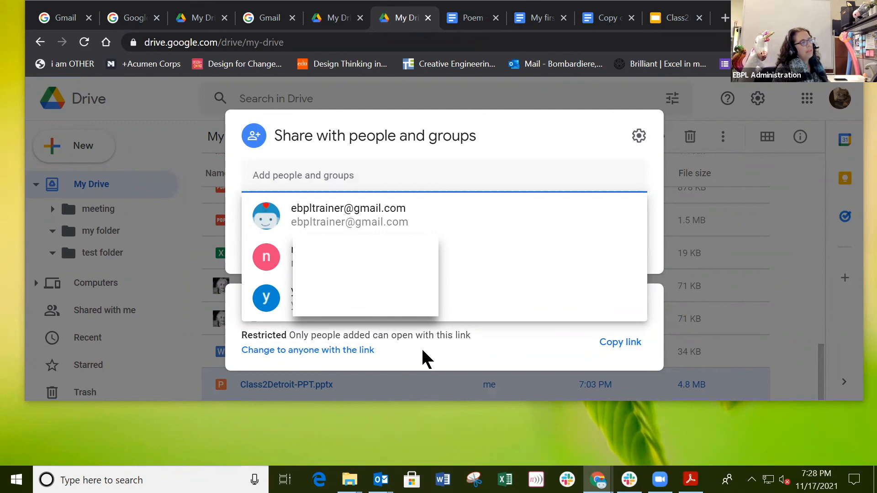
click(421, 348)
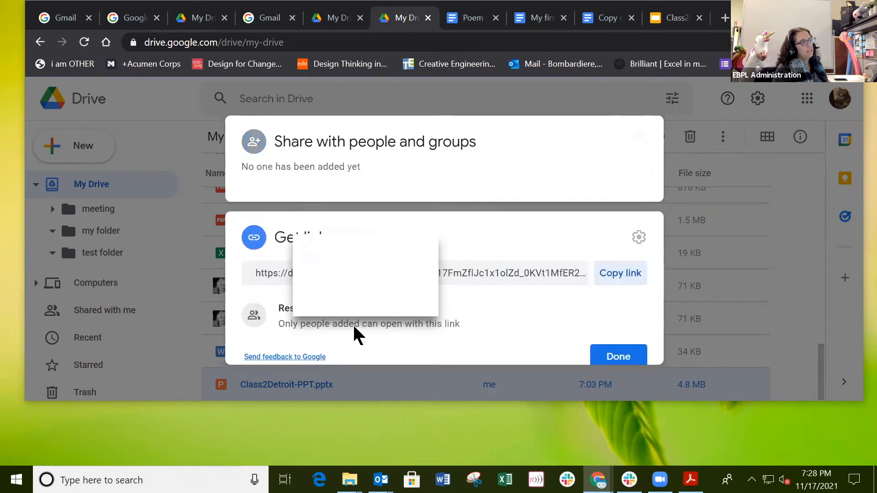
Step: Review Class2Detroit-PPT.pptx sharing, with no people added and the link still restricted
click(354, 170)
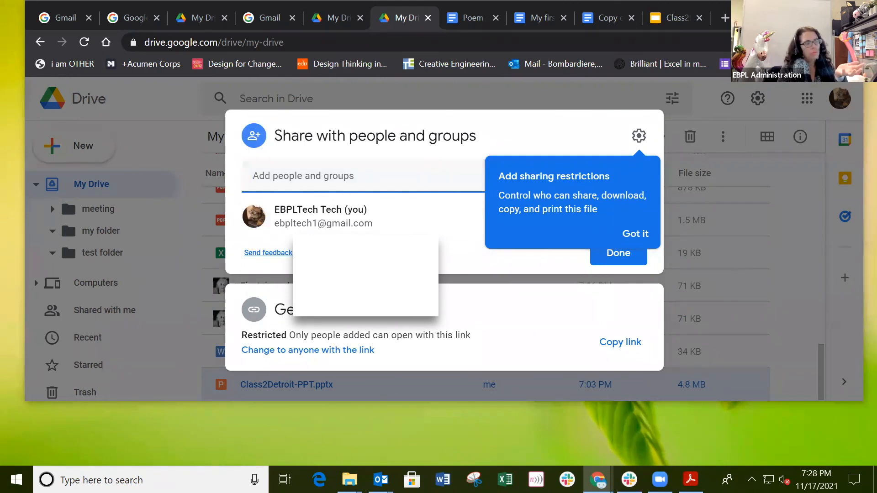
click(388, 177)
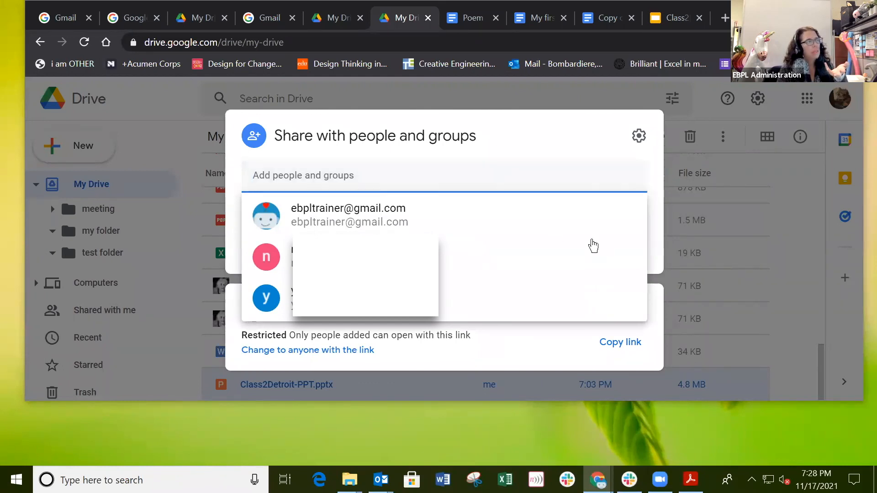
click(653, 339)
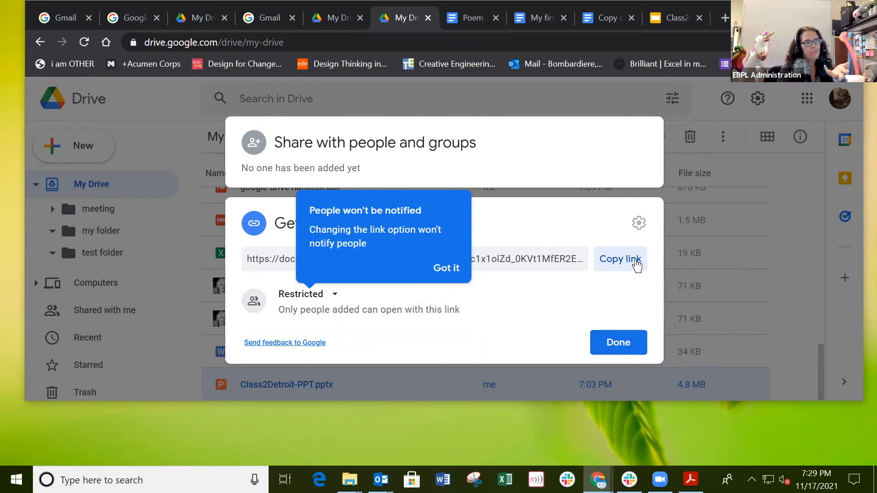
click(637, 222)
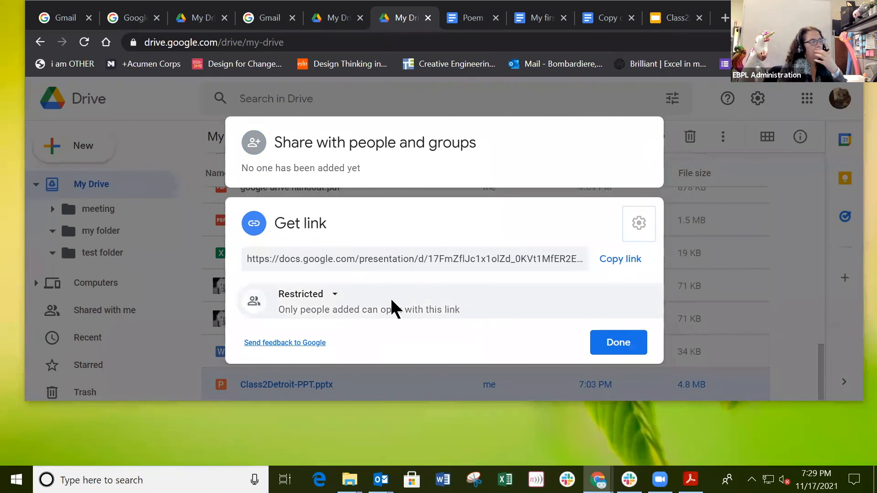
Step: Make the Class2Detroit-PPT.pptx link viewable by anyone and add the trainer account as an Editor recipient
click(335, 296)
click(349, 258)
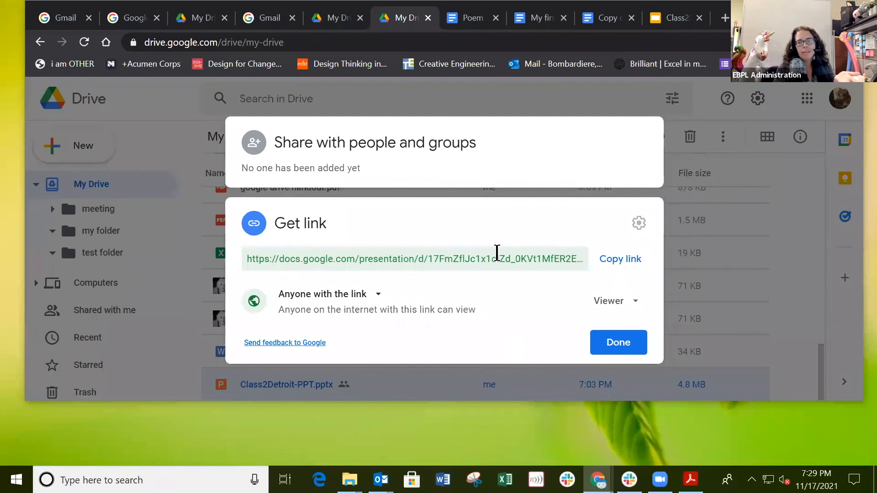
click(374, 164)
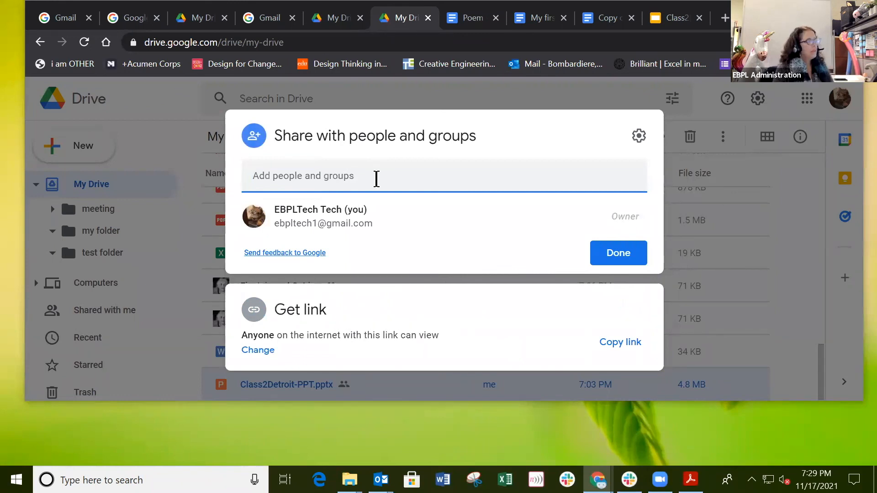
text(eb)
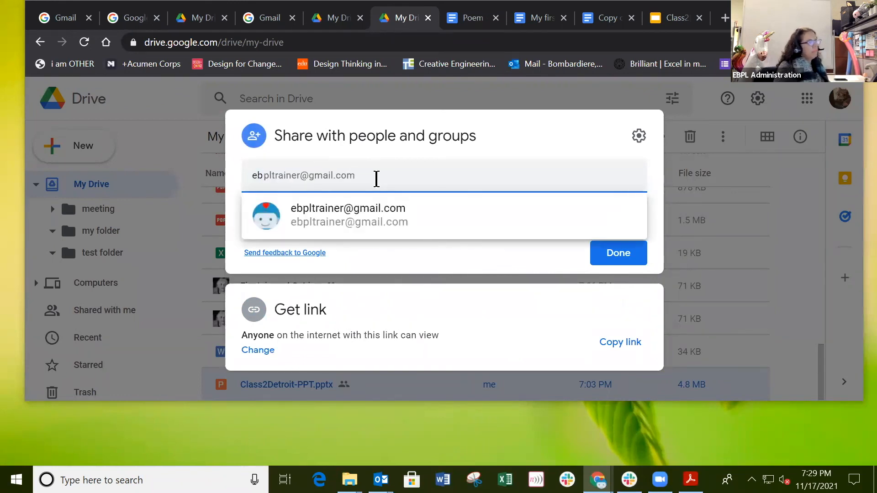
click(381, 211)
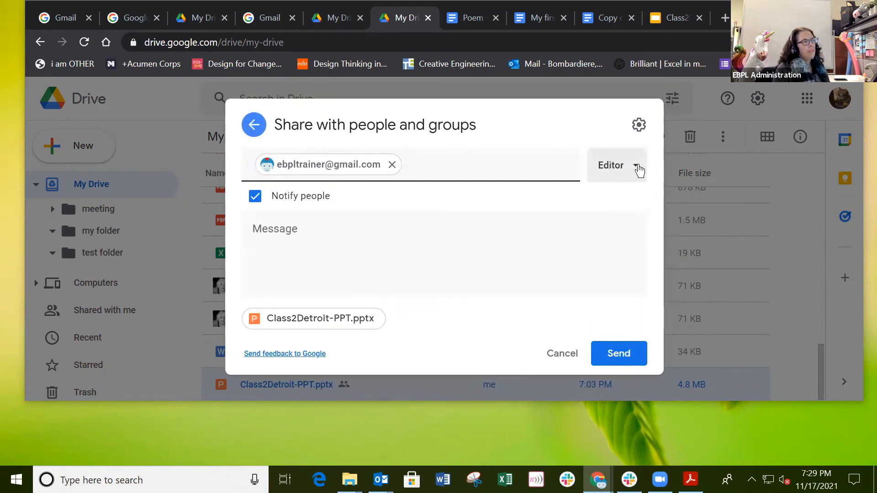
click(637, 169)
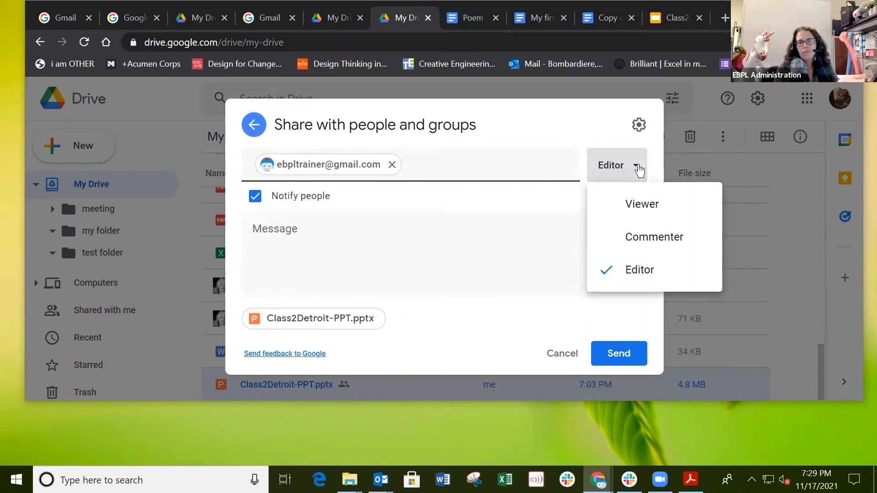